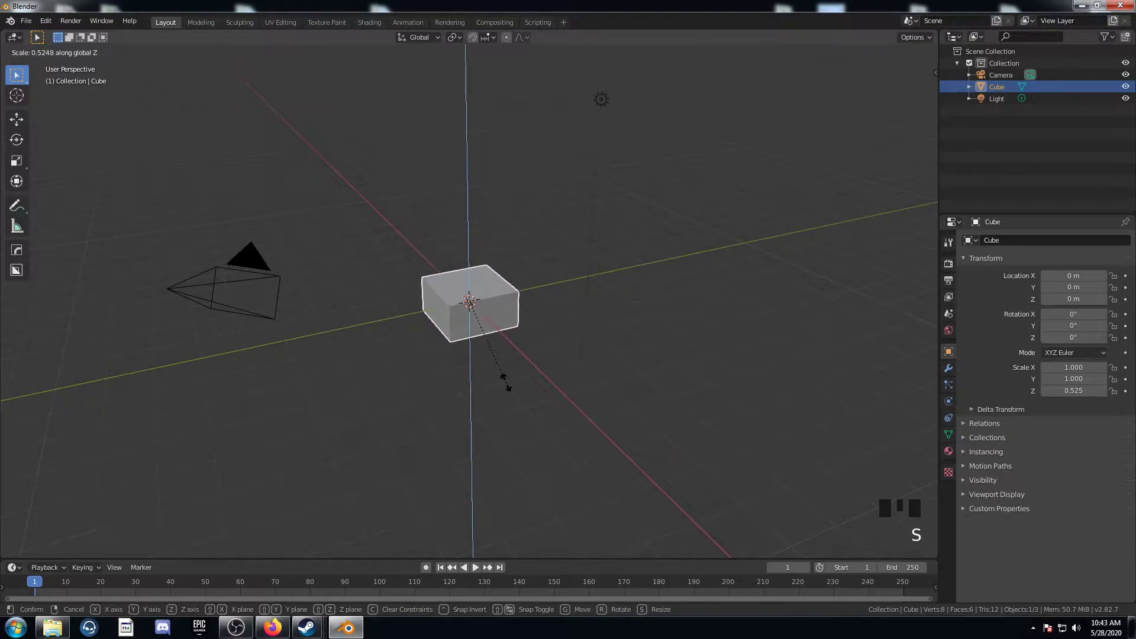
Step: Flatten the cube to 0.230 on Z and apply its scale
{"action": "left_click", "coordinate": [490, 339]}
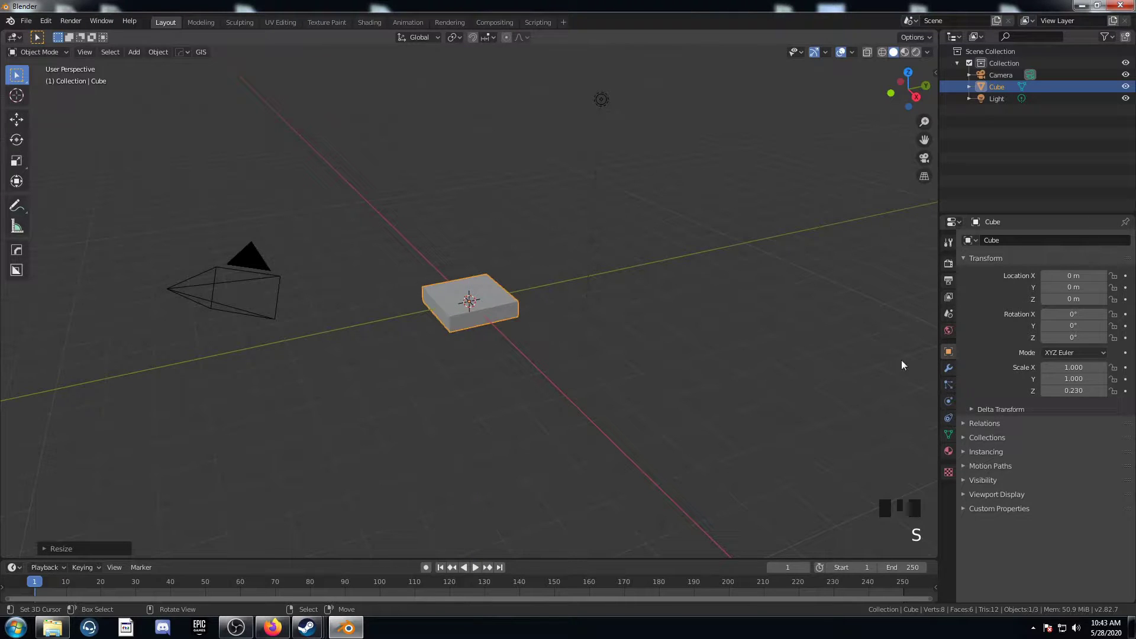
{"action": "key", "text": "ctrl+a"}
{"action": "left_click", "coordinate": [698, 369]}
Step: Add a Bevel modifier to the slab with 5 segments
{"action": "left_click", "coordinate": [948, 368]}
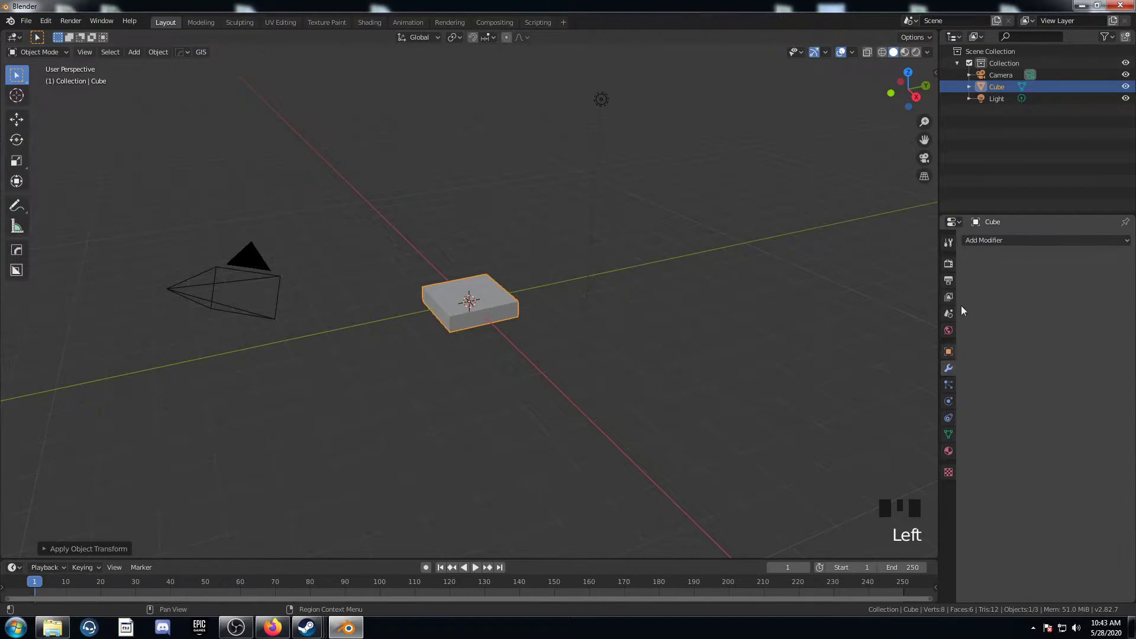
{"action": "left_click", "coordinate": [1000, 241]}
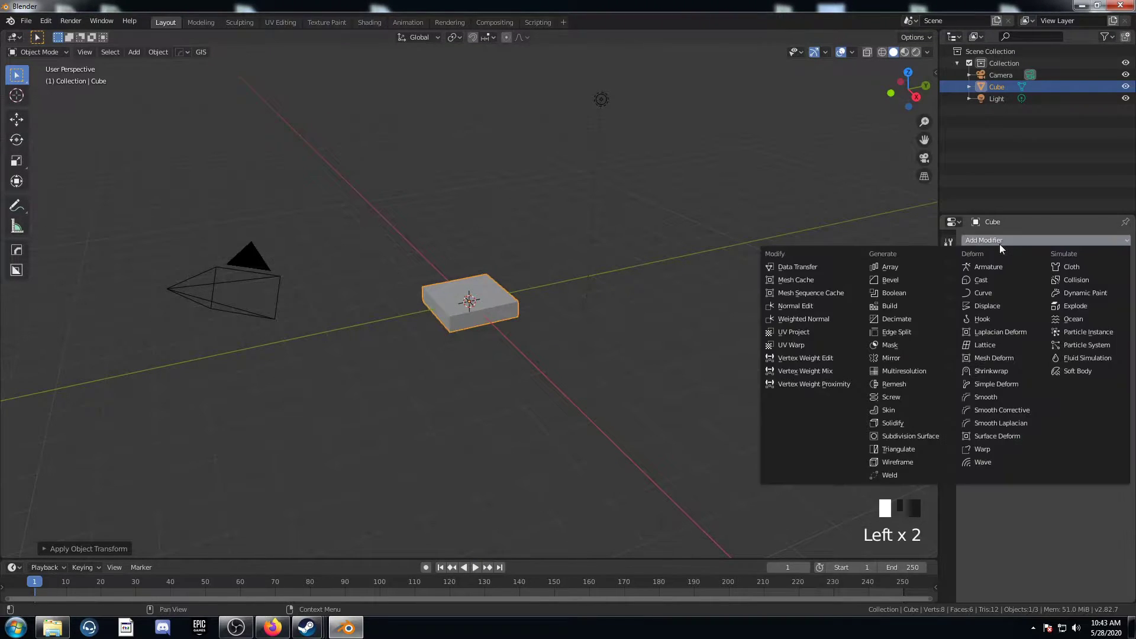
{"action": "left_click", "coordinate": [908, 280]}
{"action": "left_click", "coordinate": [1035, 358]}
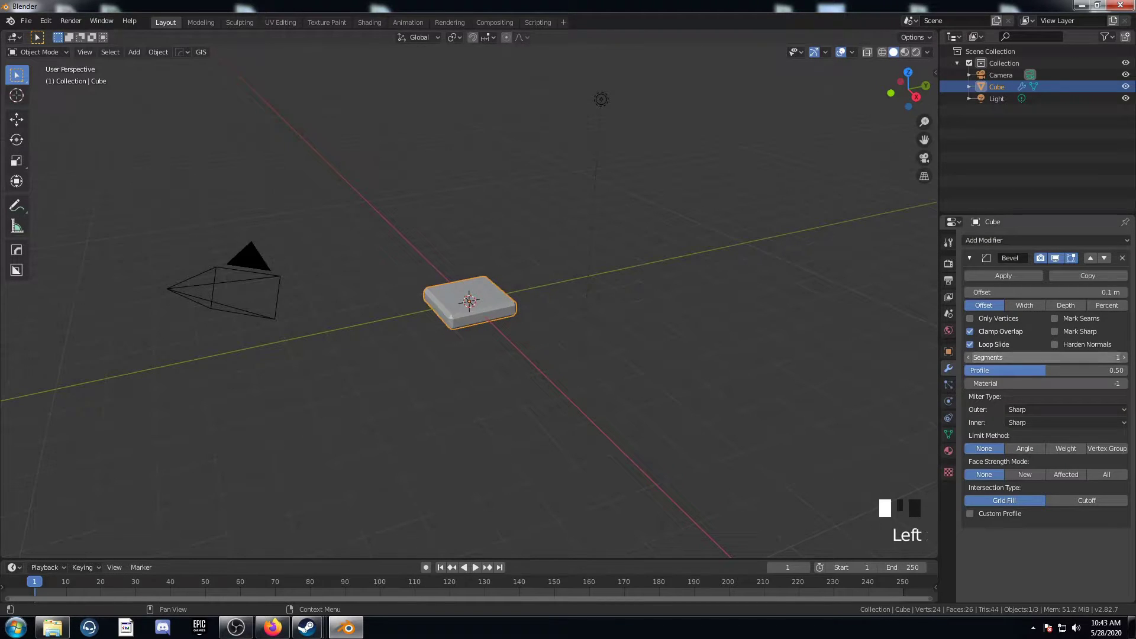
{"action": "type", "text": "5"}
{"action": "key", "text": "Return"}
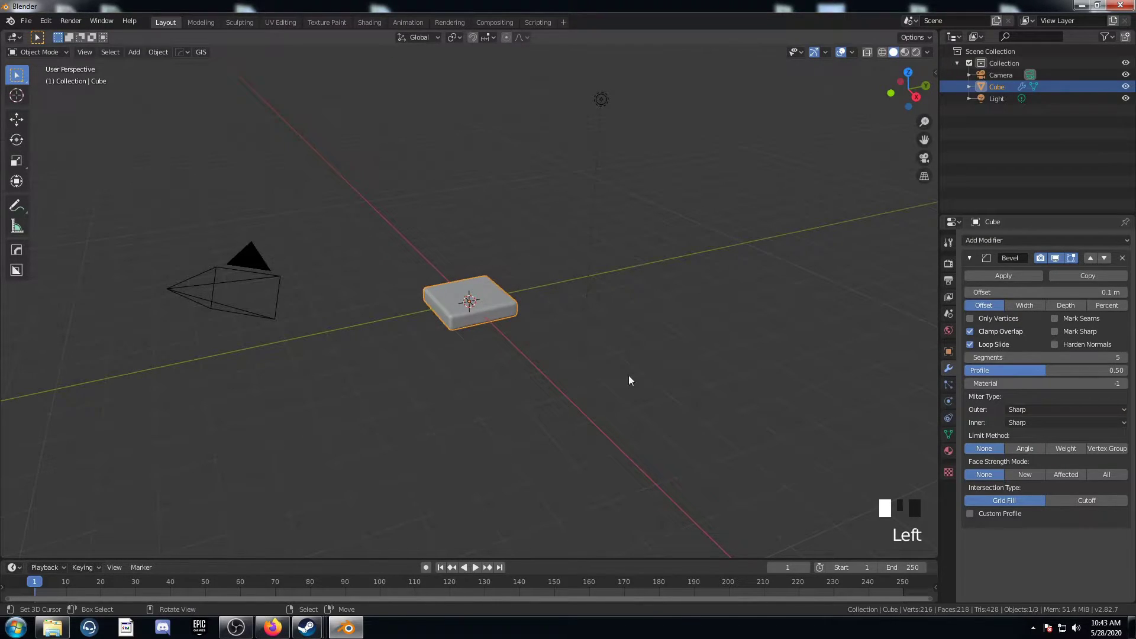
Step: Shade the slab smooth and view it from the top
{"action": "key", "text": "w"}
{"action": "left_click", "coordinate": [625, 327]}
{"action": "scroll", "coordinate": [524, 373], "scroll_direction": "up", "scroll_amount": 5}
{"action": "key", "text": "KP_7"}
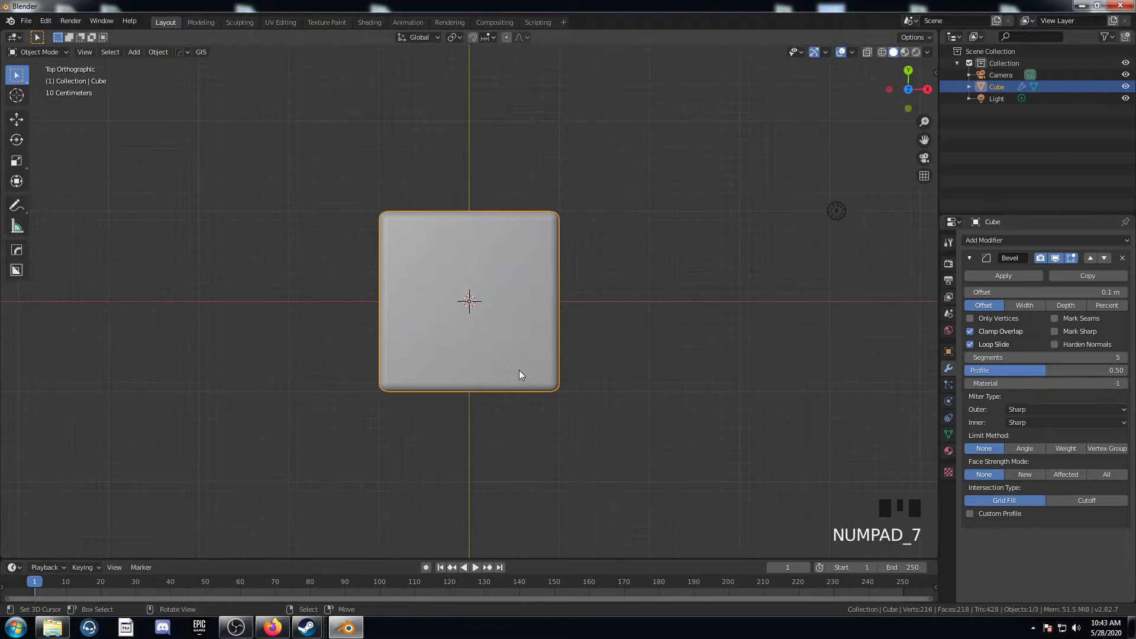
Step: Split the viewport and make the left area a Shader Editor showing the slab's material
{"action": "left_click_drag", "start_coordinate": [2, 31], "coordinate": [456, 88]}
{"action": "left_click", "coordinate": [14, 37]}
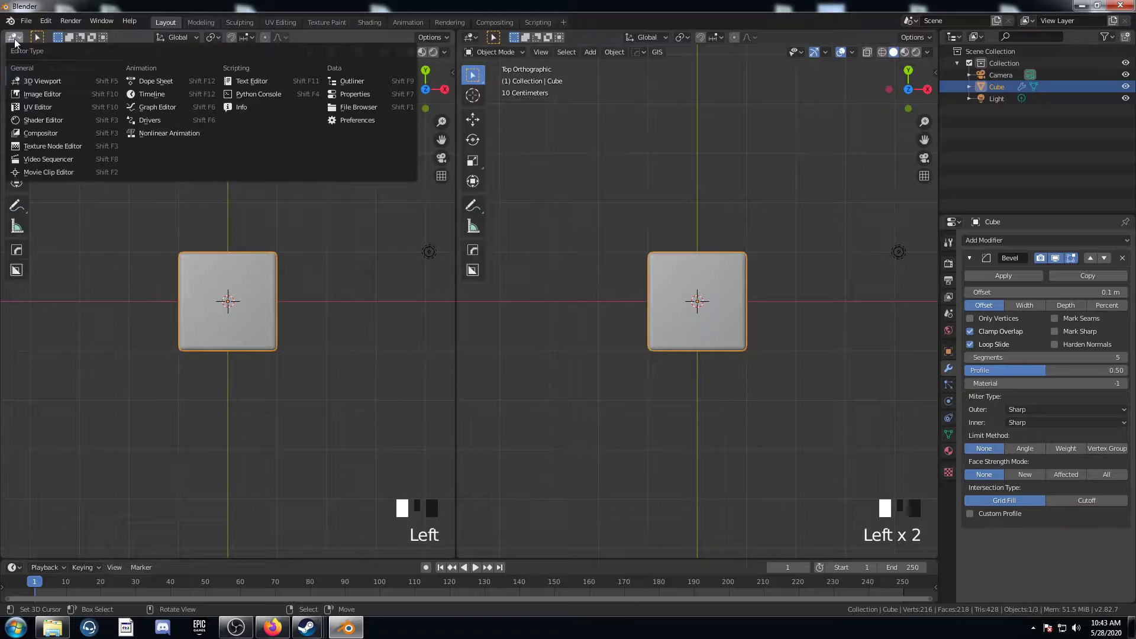
{"action": "left_click", "coordinate": [59, 119]}
{"action": "scroll", "coordinate": [204, 361], "scroll_direction": "up", "scroll_amount": 2}
{"action": "middle_click_drag", "start_coordinate": [200, 363], "coordinate": [259, 268]}
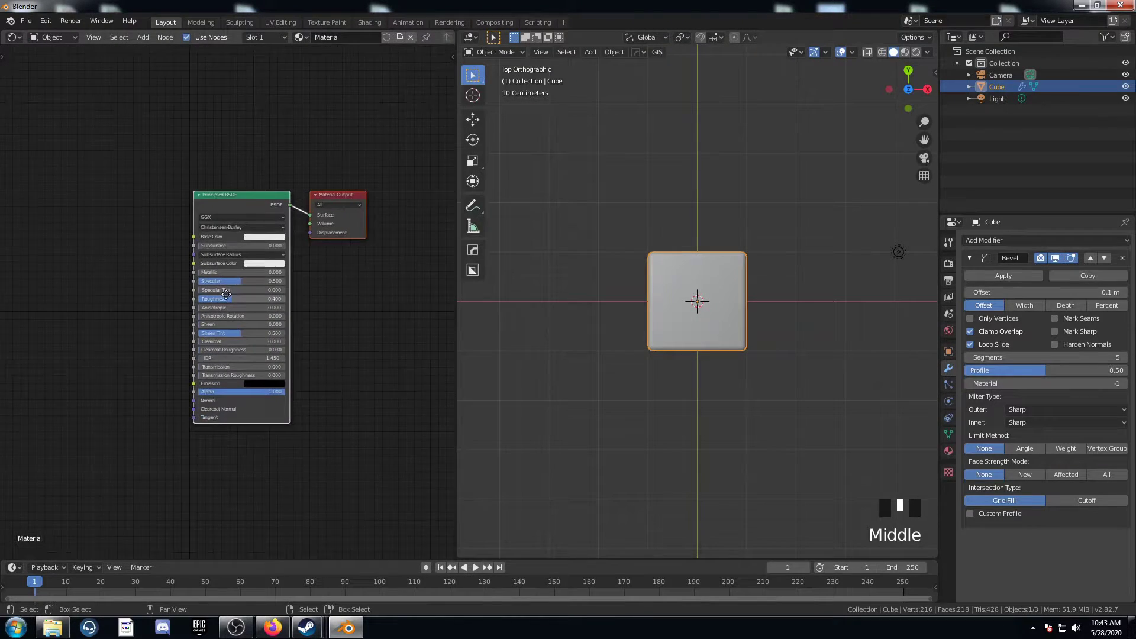
{"action": "middle_click_drag", "start_coordinate": [122, 341], "coordinate": [193, 371]}
{"action": "scroll", "coordinate": [667, 415], "scroll_direction": "up", "scroll_amount": 5}
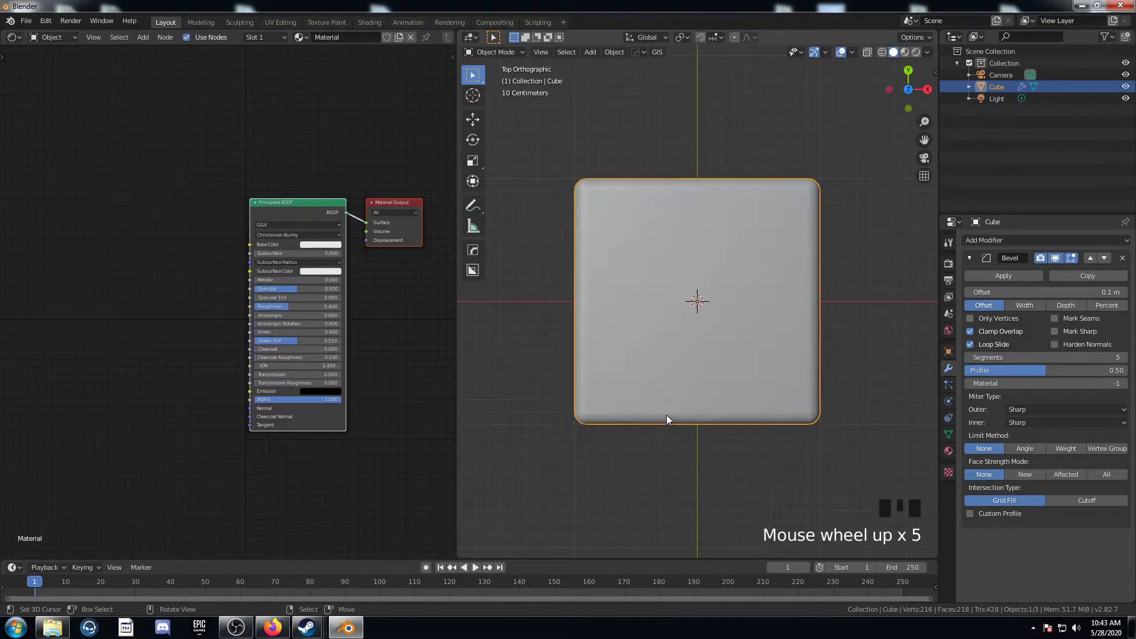
Step: Switch the 3D view to rendered shading
{"action": "key", "text": "z"}
{"action": "left_click", "coordinate": [672, 368]}
{"action": "mouse_move", "coordinate": [109, 330]}
{"action": "middle_mouse_down"}
{"action": "mouse_move", "coordinate": [190, 431]}
{"action": "mouse_move", "coordinate": [193, 492]}
{"action": "mouse_move", "coordinate": [209, 462]}
{"action": "middle_mouse_up"}
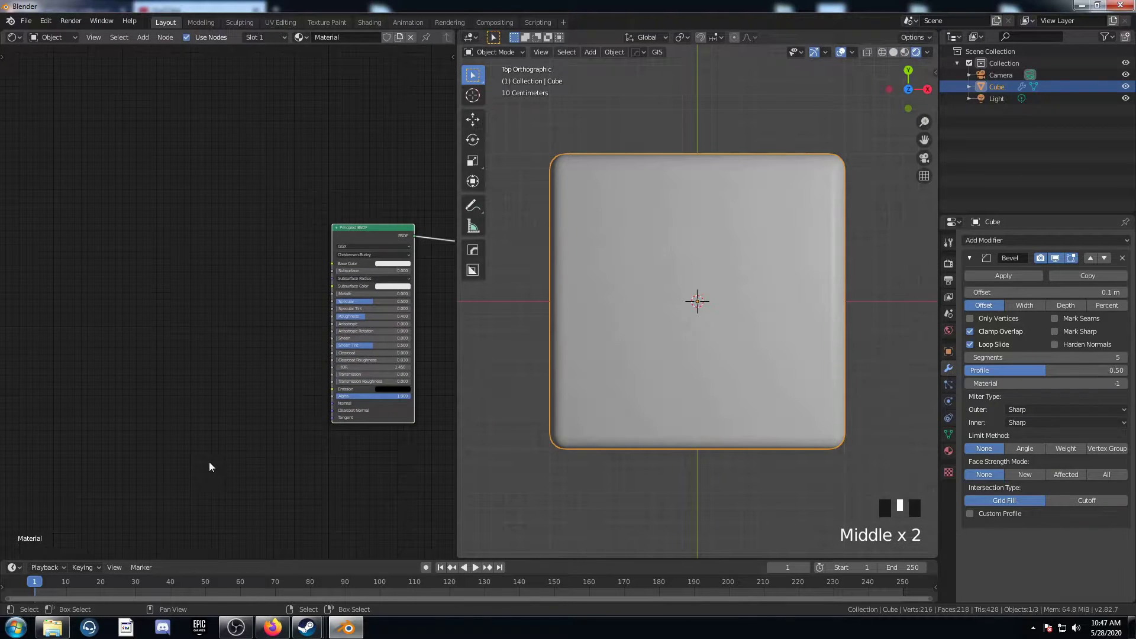
{"action": "scroll", "coordinate": [187, 473], "scroll_direction": "up", "scroll_amount": 4}
Step: Add a Noise Texture node to the material via node search
{"action": "key", "text": "shift+a"}
{"action": "left_click", "coordinate": [168, 417]}
{"action": "type", "text": "noise"}
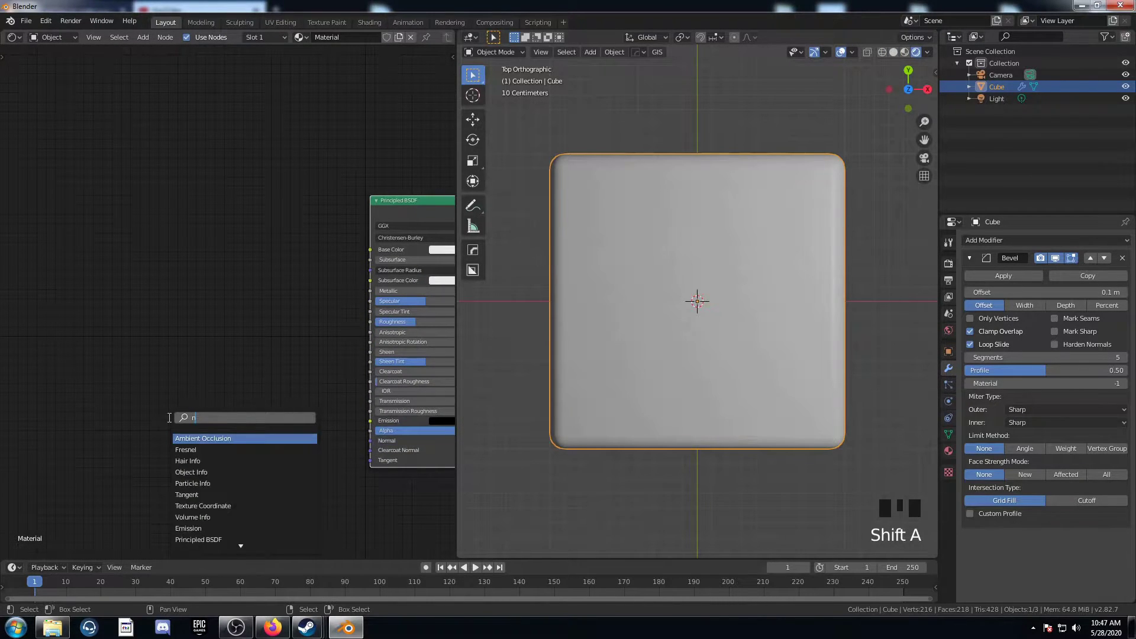
{"action": "key", "text": "Return"}
{"action": "left_click", "coordinate": [139, 235]}
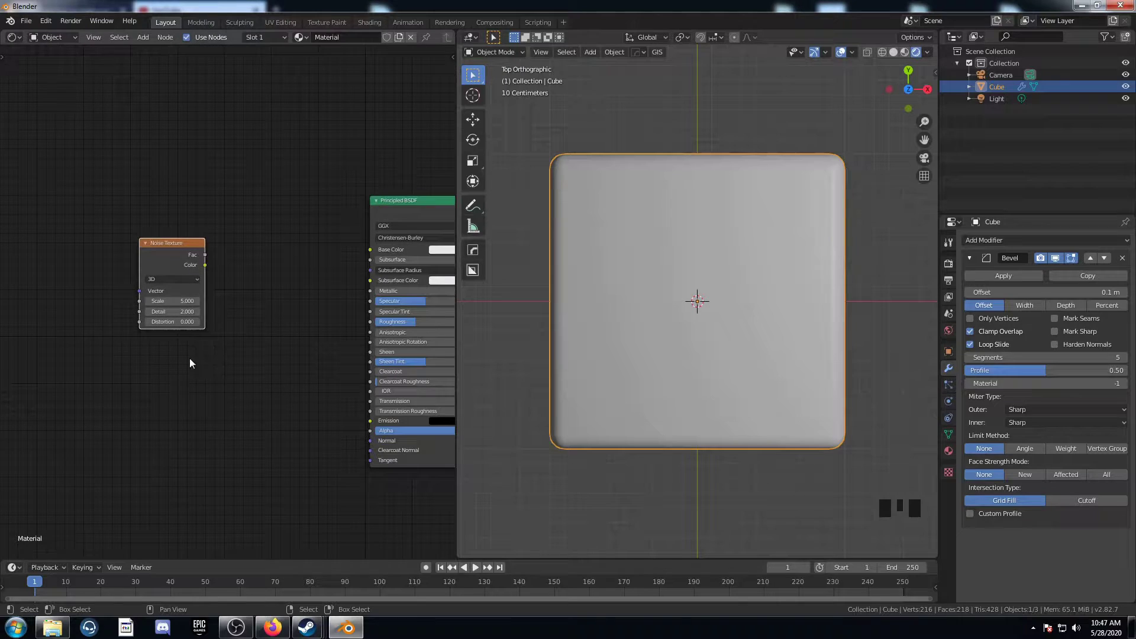
{"action": "middle_click_drag", "start_coordinate": [189, 357], "coordinate": [236, 422], "text": "ctrl"}
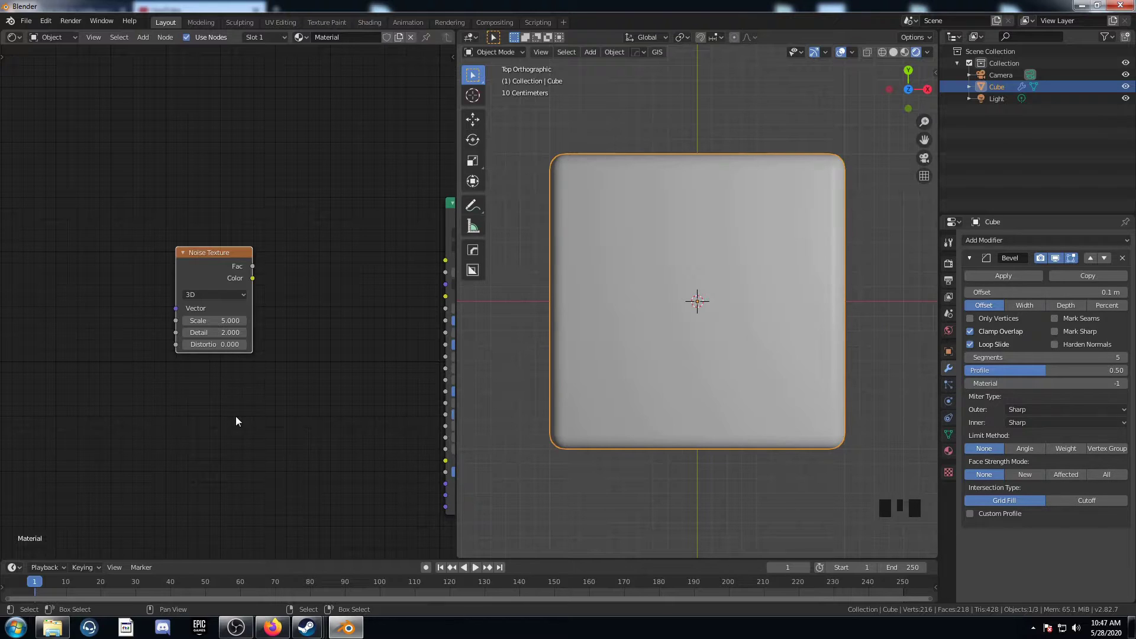
{"action": "middle_click_drag", "start_coordinate": [236, 421], "coordinate": [357, 422]}
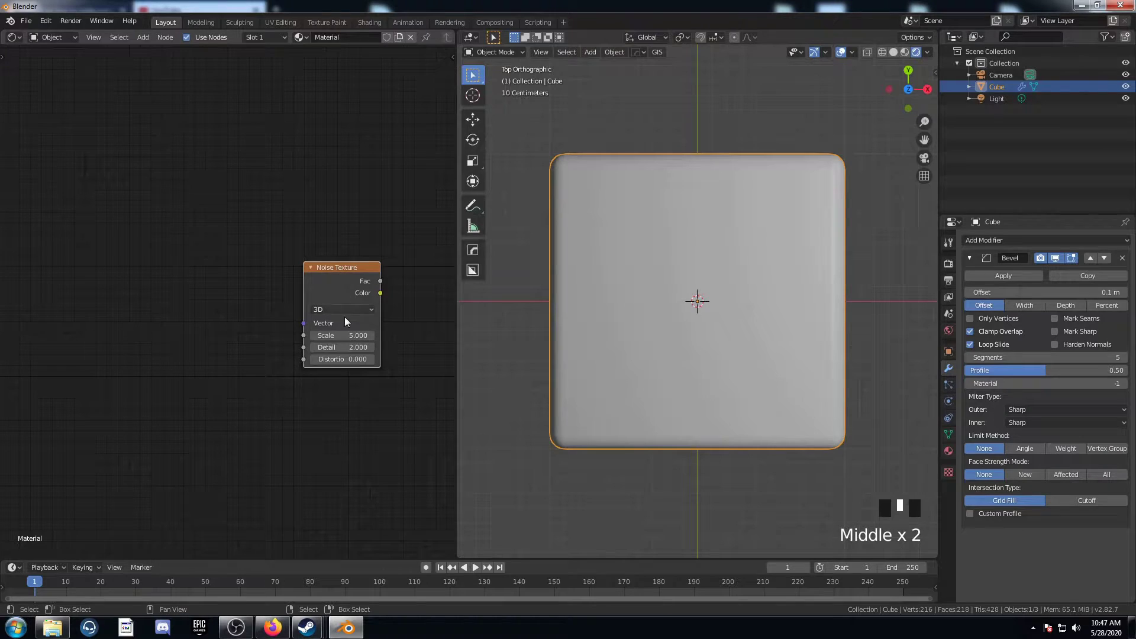
Step: Add Texture Coordinate and Mapping nodes to the noise, linking Object to the Mapping Vector
{"action": "key", "text": "ctrl+t"}
{"action": "mouse_move", "coordinate": [323, 457]}
{"action": "middle_mouse_down"}
{"action": "mouse_move", "coordinate": [284, 460]}
{"action": "mouse_move", "coordinate": [295, 406]}
{"action": "middle_mouse_up"}
{"action": "mouse_move", "coordinate": [82, 159]}
{"action": "left_mouse_down"}
{"action": "mouse_move", "coordinate": [151, 218]}
{"action": "mouse_move", "coordinate": [267, 429]}
{"action": "left_mouse_up"}
{"action": "middle_click_drag", "start_coordinate": [267, 428], "coordinate": [310, 406]}
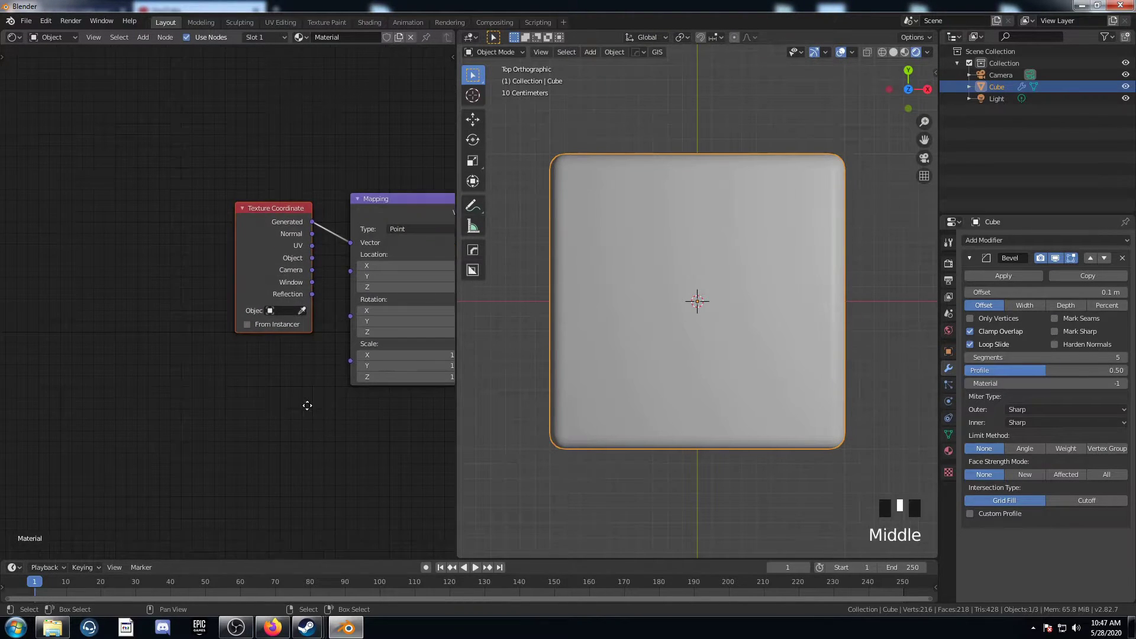
{"action": "key", "text": "g"}
{"action": "left_click", "coordinate": [136, 417]}
{"action": "middle_click_drag", "start_coordinate": [224, 404], "coordinate": [247, 407]}
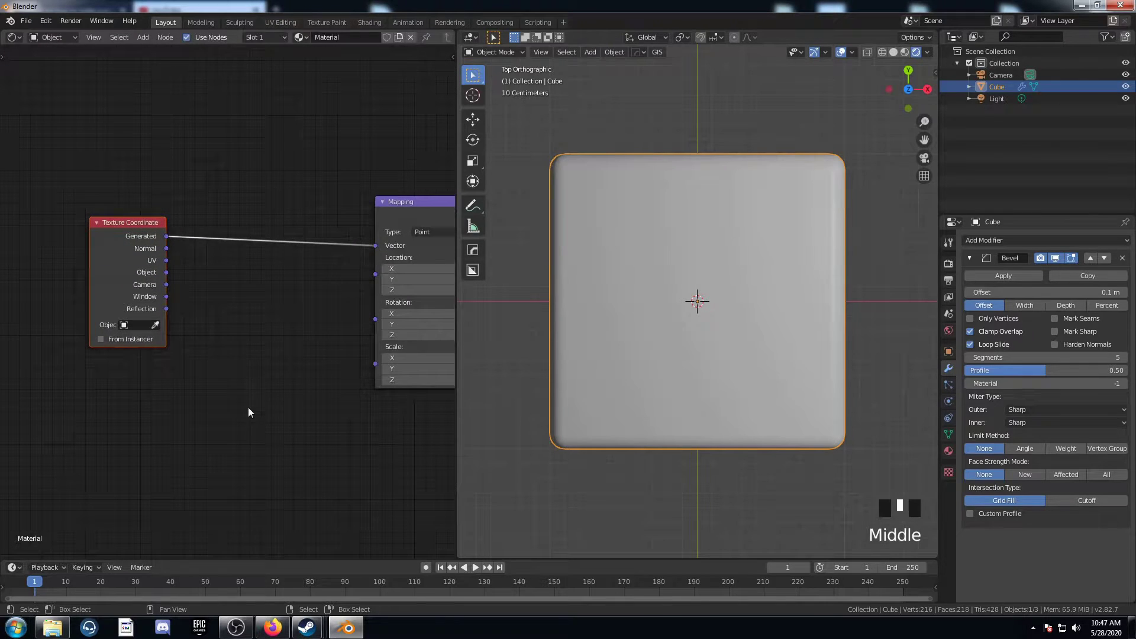
{"action": "left_click_drag", "start_coordinate": [166, 273], "coordinate": [375, 245]}
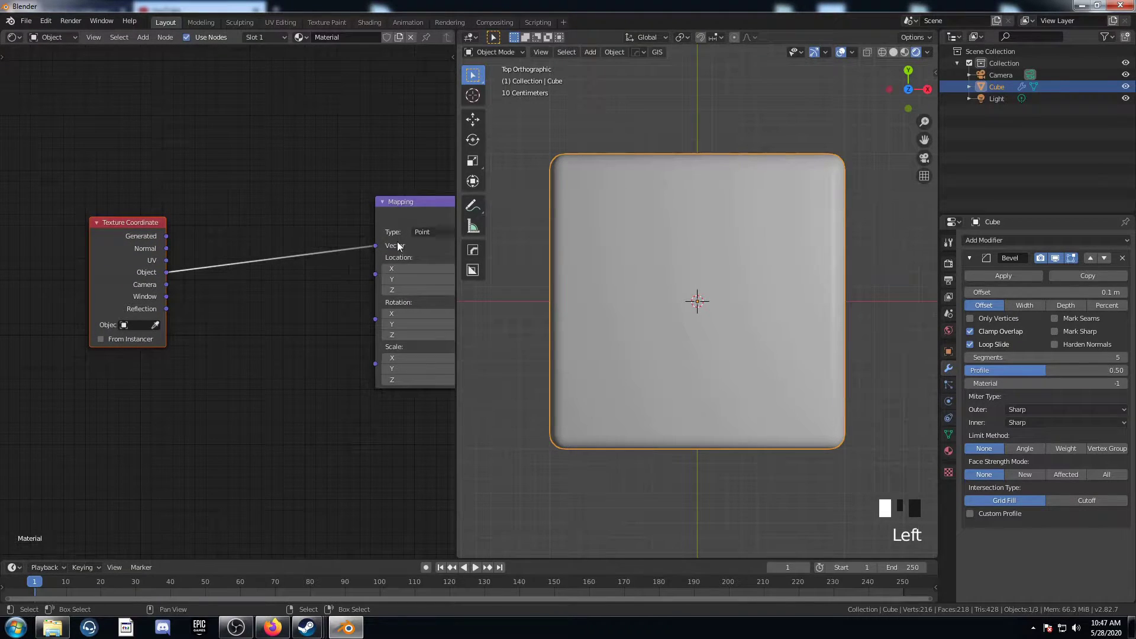
Step: Insert a second Noise Texture on the Object-to-Mapping link
{"action": "key", "text": "shift+a"}
{"action": "left_click", "coordinate": [223, 382]}
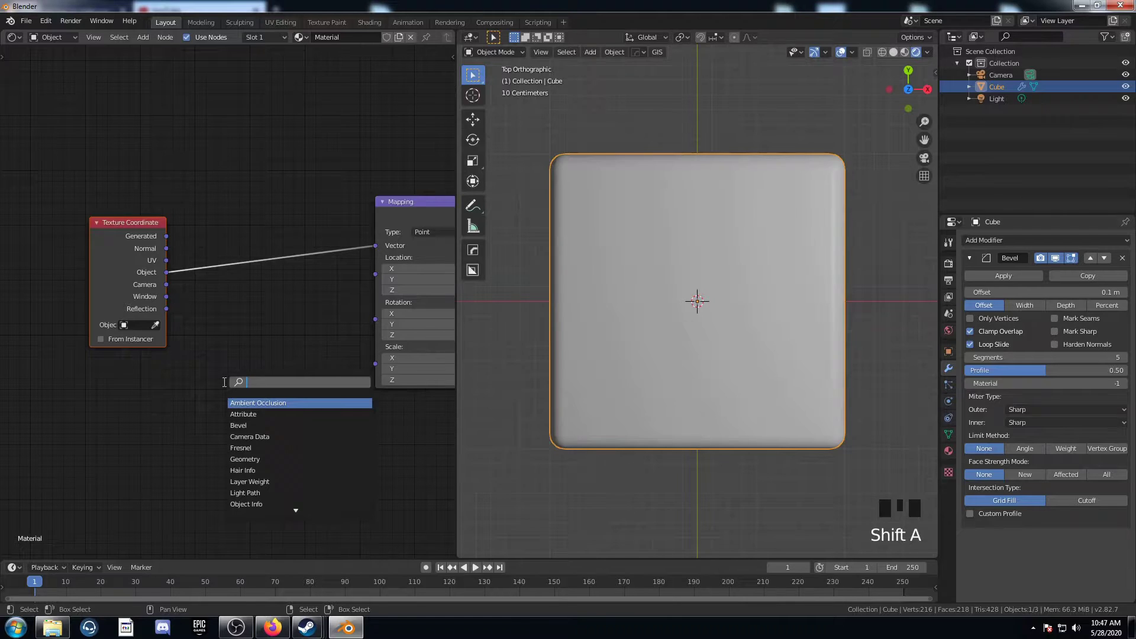
{"action": "type", "text": "noise"}
{"action": "key", "text": "Return"}
{"action": "left_click", "coordinate": [304, 321]}
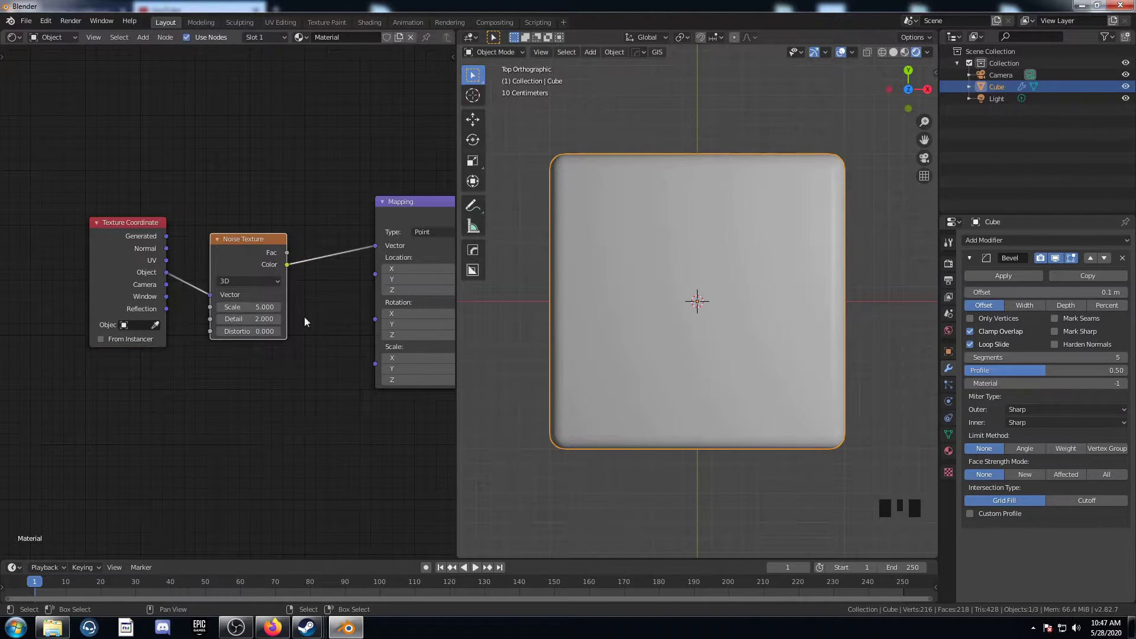
{"action": "middle_click_drag", "start_coordinate": [304, 322], "coordinate": [235, 412]}
{"action": "left_click_drag", "start_coordinate": [211, 283], "coordinate": [198, 163]}
Step: Insert a Mix node after the new noise's Color and link Object coordinates to Color2
{"action": "key", "text": "shift+a"}
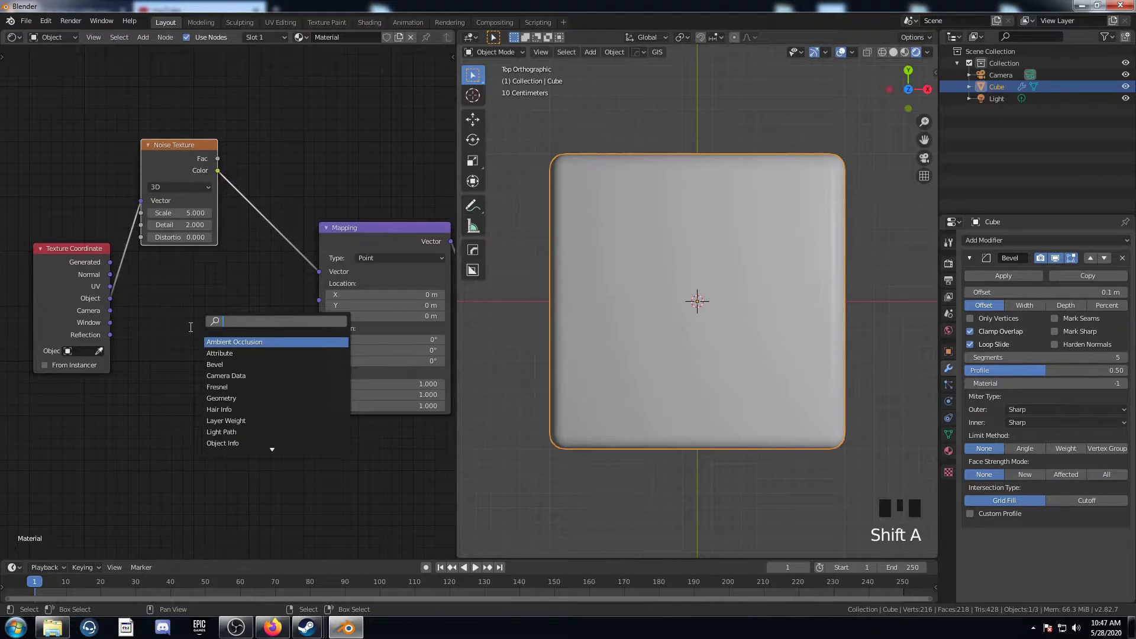
{"action": "type", "text": "mixr"}
{"action": "key", "text": "Return"}
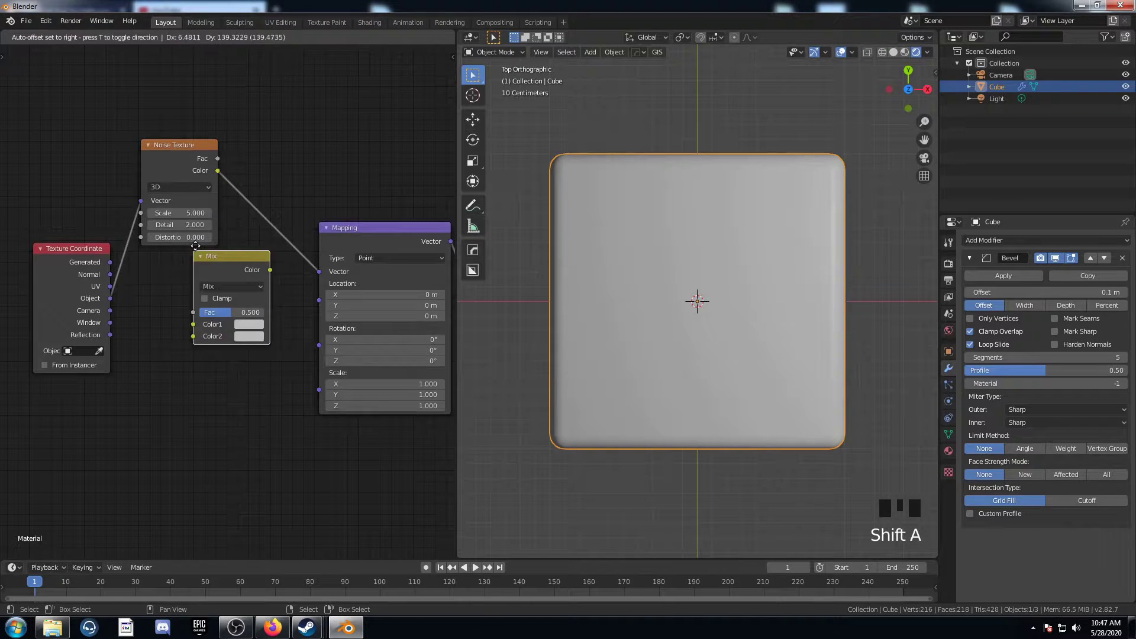
{"action": "left_click", "coordinate": [273, 204]}
{"action": "left_click_drag", "start_coordinate": [110, 298], "coordinate": [261, 284]}
{"action": "middle_click_drag", "start_coordinate": [318, 395], "coordinate": [434, 408]}
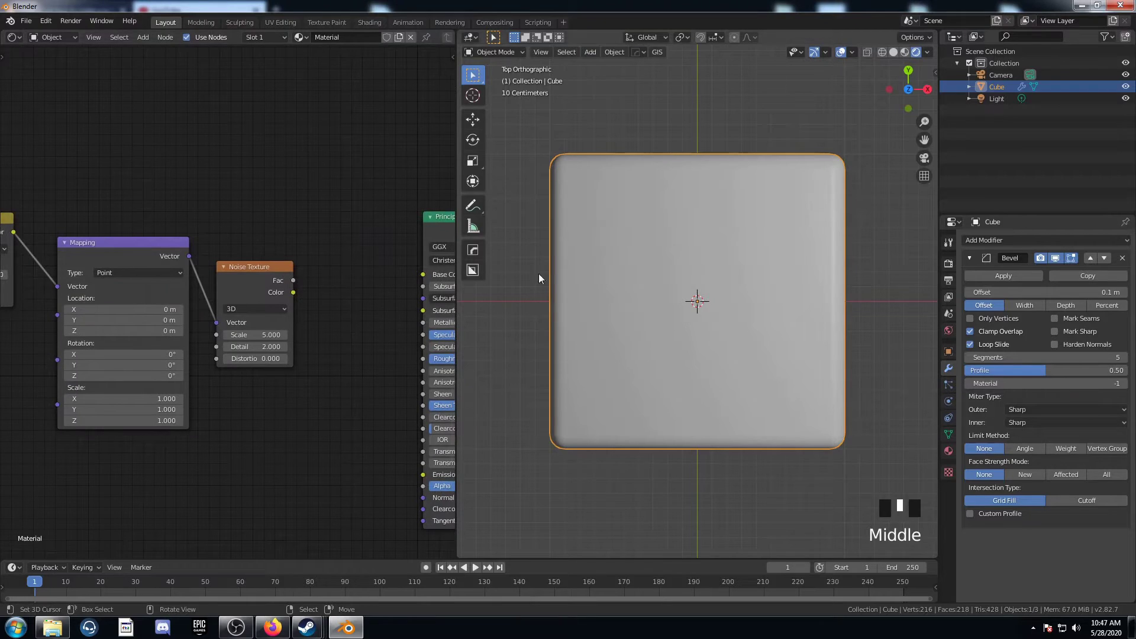
Step: Preview the noise on the slab and insert a ColorRamp after it
{"action": "left_click", "coordinate": [254, 296], "text": "ctrl+shift"}
{"action": "key", "text": "shift+a"}
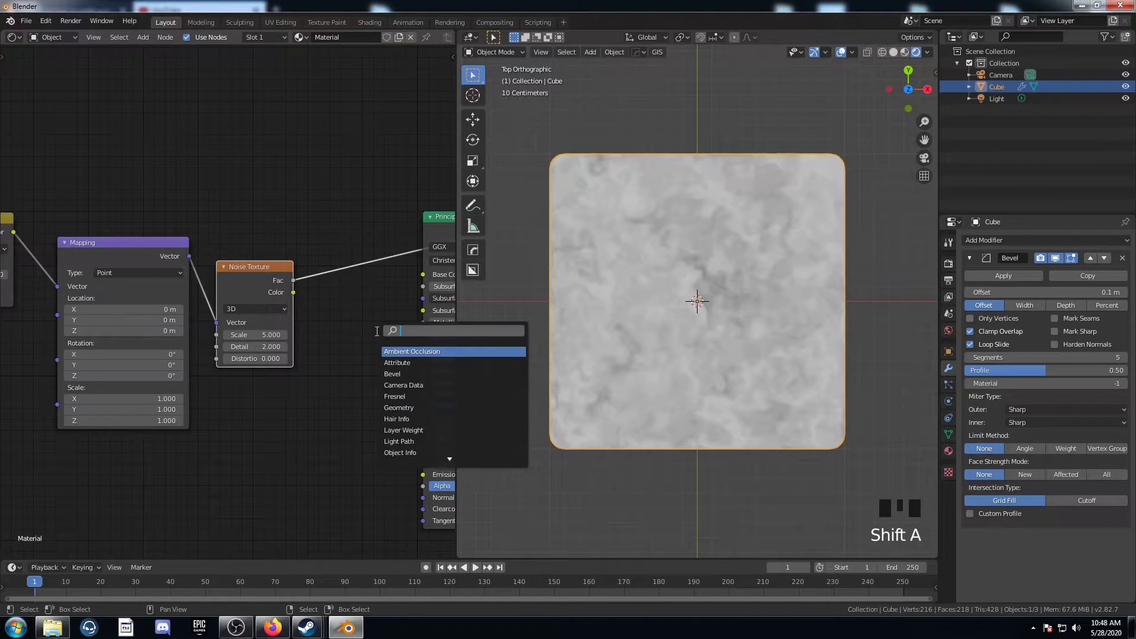
{"action": "type", "text": "ramp"}
{"action": "key", "text": "Return"}
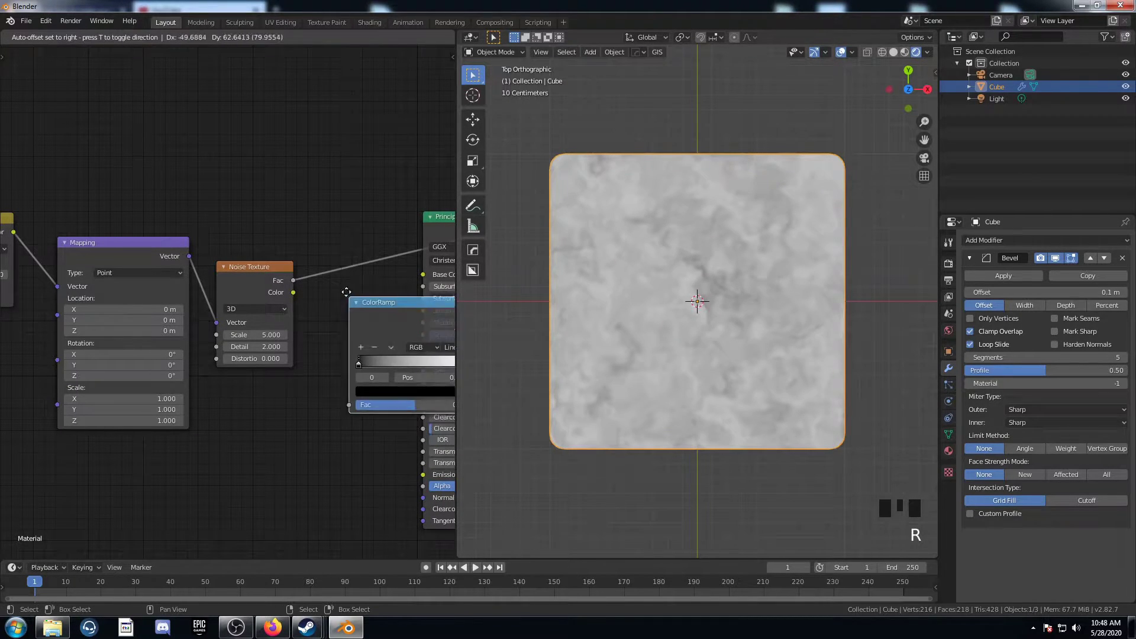
{"action": "left_click", "coordinate": [346, 292]}
Step: Move the shader and output nodes right, then tighten the ColorRamp stops with black at 0.336
{"action": "scroll", "coordinate": [348, 368], "scroll_direction": "down", "scroll_amount": 3}
{"action": "middle_click_drag", "start_coordinate": [348, 368], "coordinate": [188, 424]}
{"action": "right_click", "coordinate": [279, 290]}
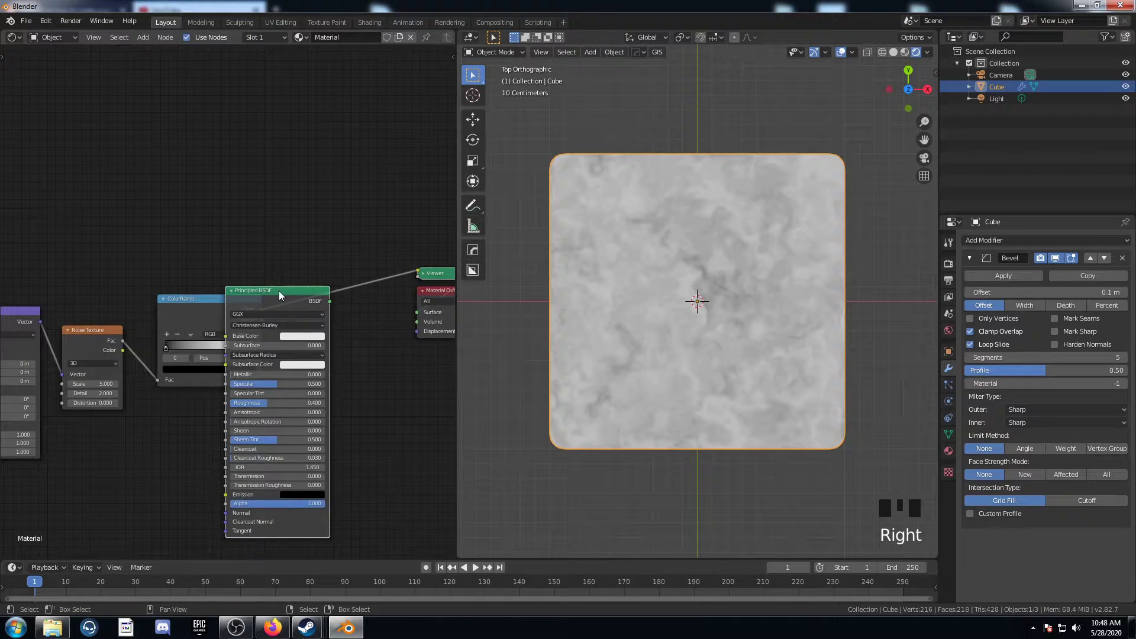
{"action": "scroll", "coordinate": [279, 290], "scroll_direction": "down", "scroll_amount": 3}
{"action": "middle_click_drag", "start_coordinate": [374, 267], "coordinate": [312, 294]}
{"action": "left_click", "coordinate": [346, 303], "text": "shift"}
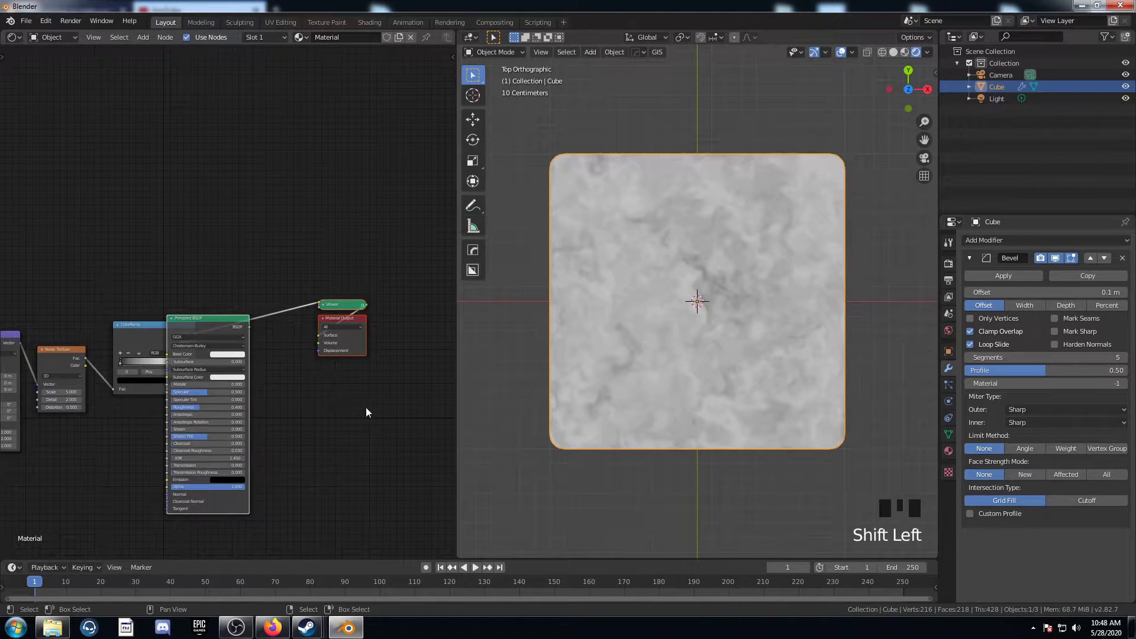
{"action": "key", "text": "g"}
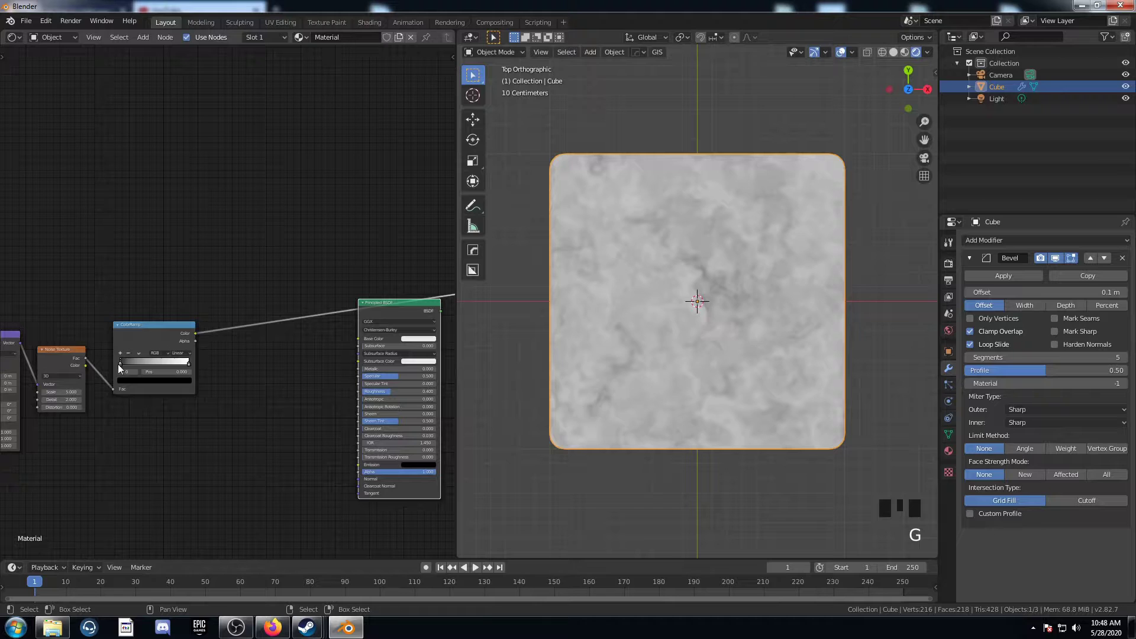
{"action": "left_click_drag", "start_coordinate": [121, 367], "coordinate": [141, 364]}
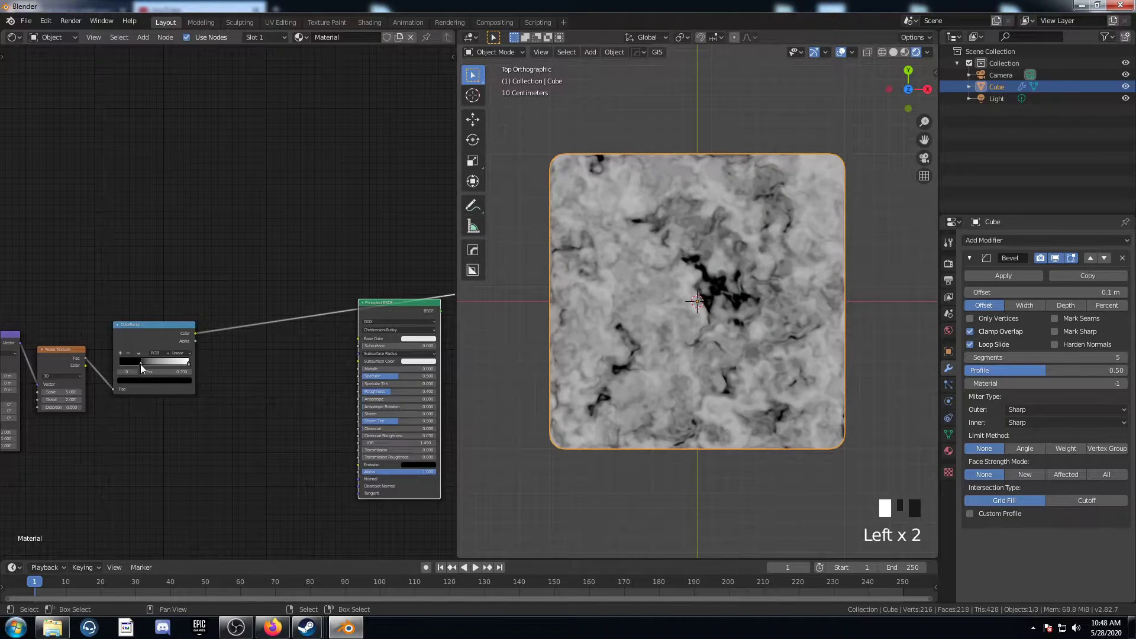
{"action": "left_click", "coordinate": [189, 365]}
Step: Tidy the node layout and compare Mix factors of 1 and 0 on the slab
{"action": "middle_click_drag", "start_coordinate": [33, 448], "coordinate": [329, 423]}
{"action": "scroll", "coordinate": [97, 388], "scroll_direction": "up", "scroll_amount": 5}
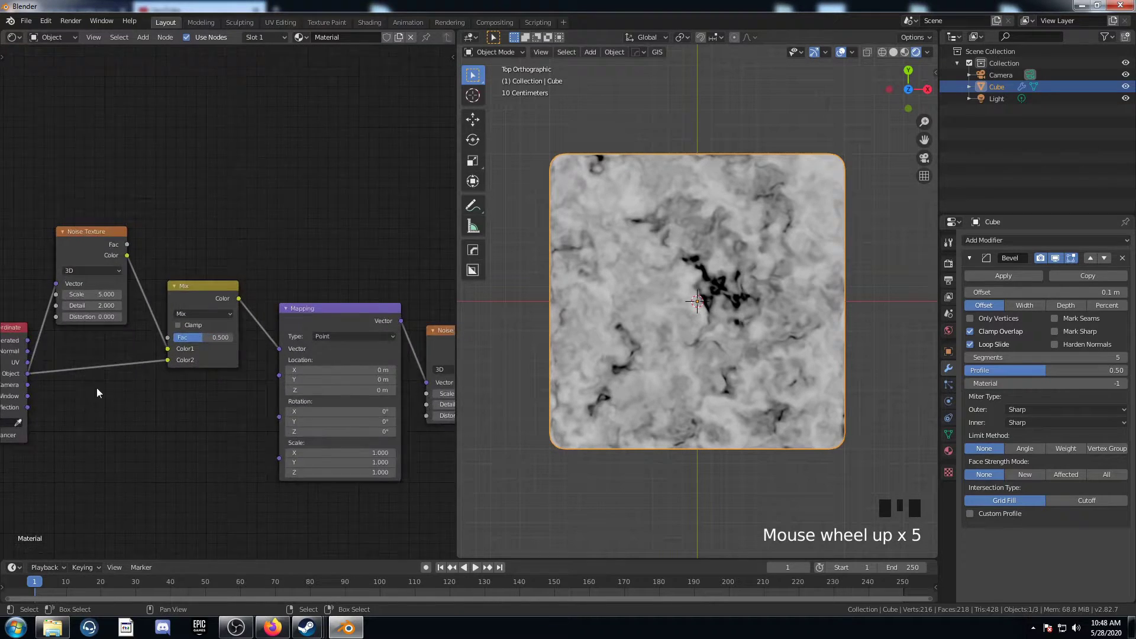
{"action": "middle_click_drag", "start_coordinate": [97, 388], "coordinate": [159, 398]}
{"action": "left_click_drag", "start_coordinate": [279, 306], "coordinate": [274, 290]}
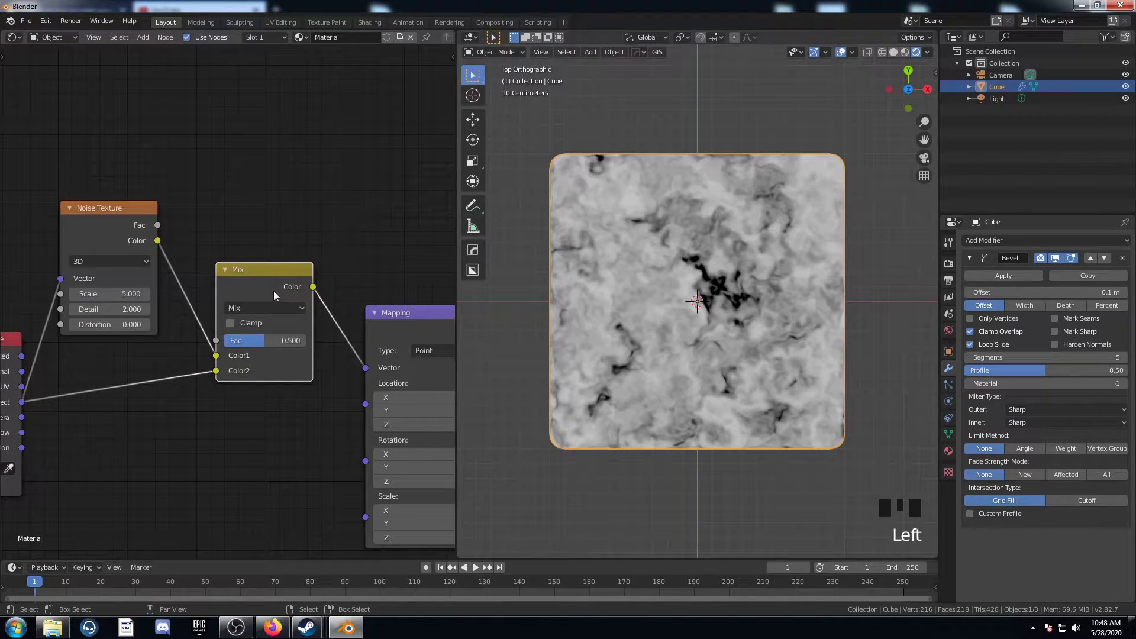
{"action": "mouse_move", "coordinate": [109, 203]}
{"action": "left_mouse_down"}
{"action": "mouse_move", "coordinate": [119, 174]}
{"action": "mouse_move", "coordinate": [104, 189]}
{"action": "left_mouse_up"}
{"action": "middle_click_drag", "start_coordinate": [300, 335], "coordinate": [98, 308]}
{"action": "left_click_drag", "start_coordinate": [358, 327], "coordinate": [367, 312]}
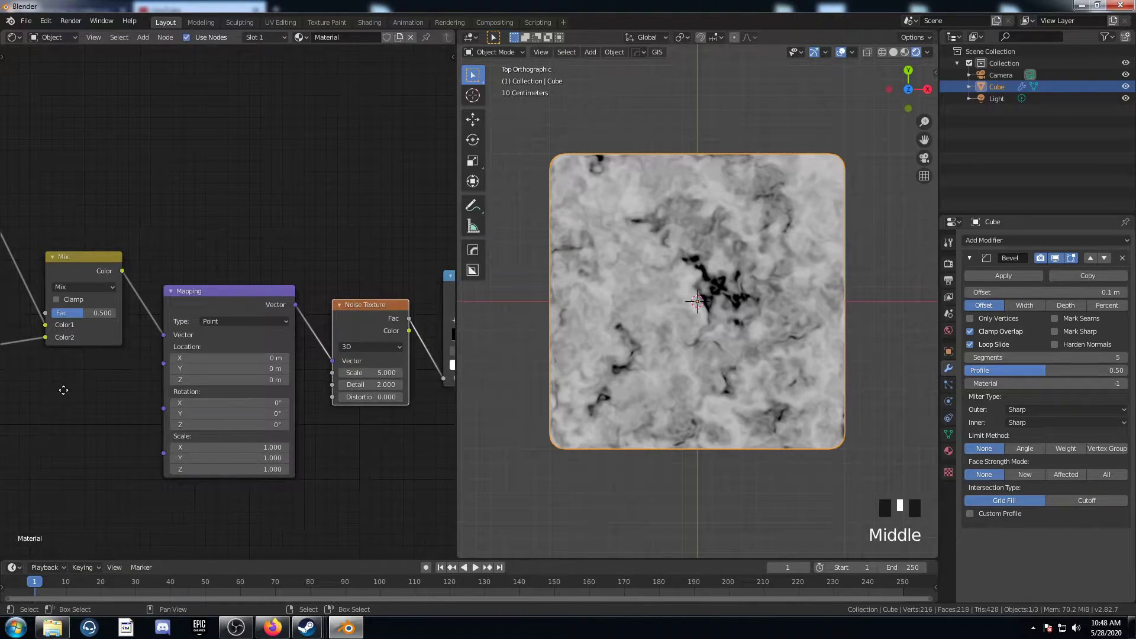
{"action": "middle_click_drag", "start_coordinate": [70, 314], "coordinate": [184, 316]}
{"action": "left_click_drag", "start_coordinate": [188, 314], "coordinate": [231, 314]}
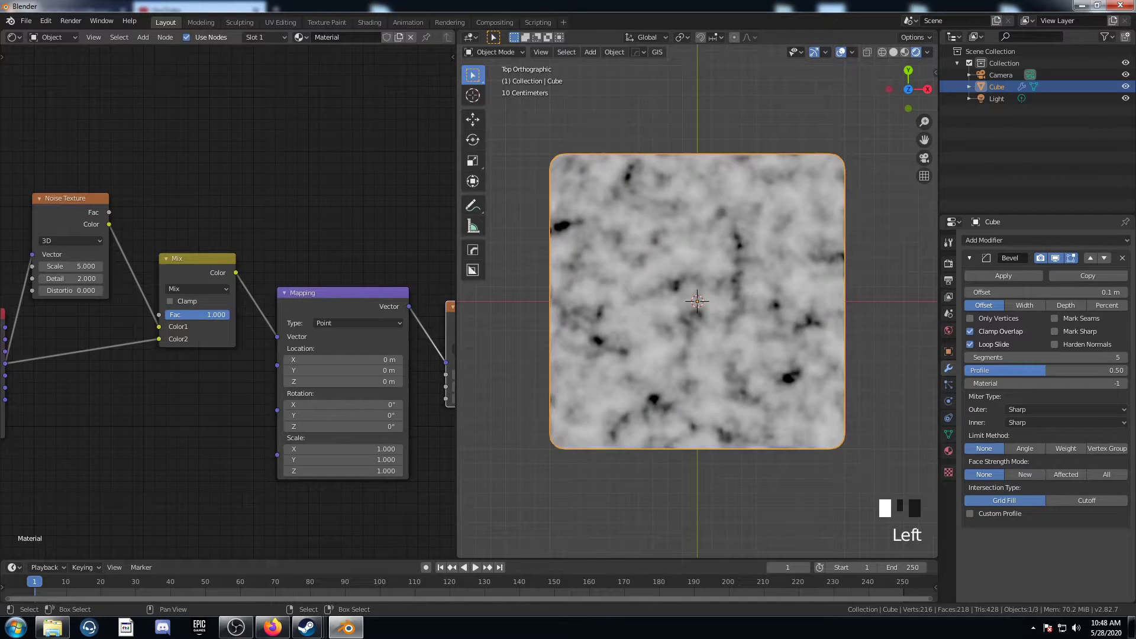
{"action": "mouse_move", "coordinate": [76, 209]}
{"action": "left_mouse_down"}
{"action": "mouse_move", "coordinate": [68, 191]}
{"action": "mouse_move", "coordinate": [93, 208]}
{"action": "left_mouse_up"}
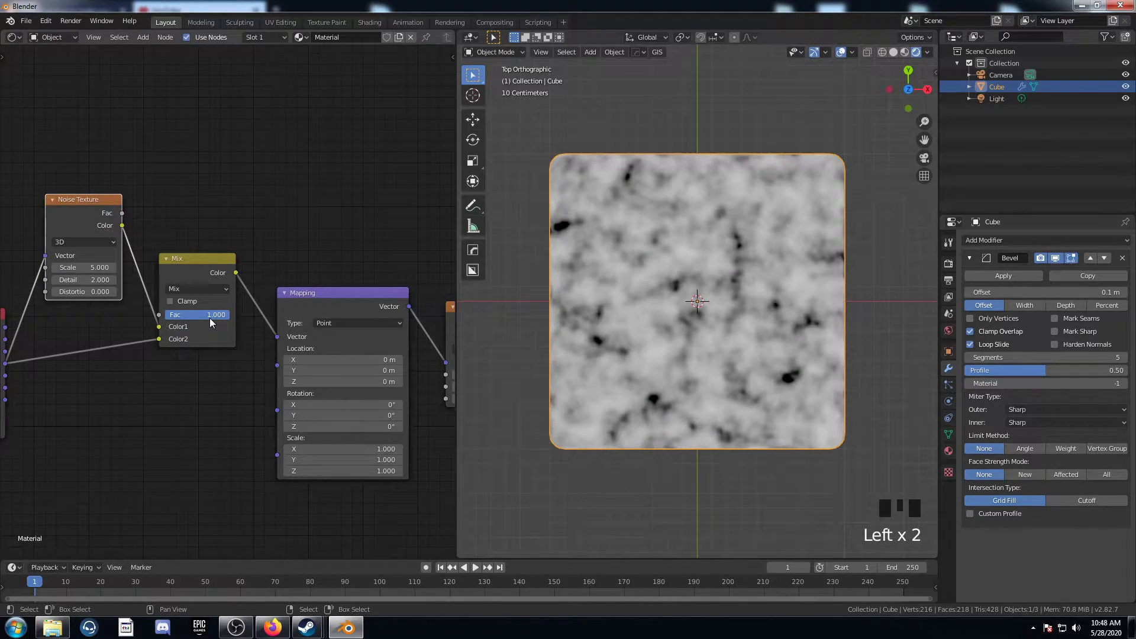
{"action": "left_click_drag", "start_coordinate": [209, 318], "coordinate": [148, 318]}
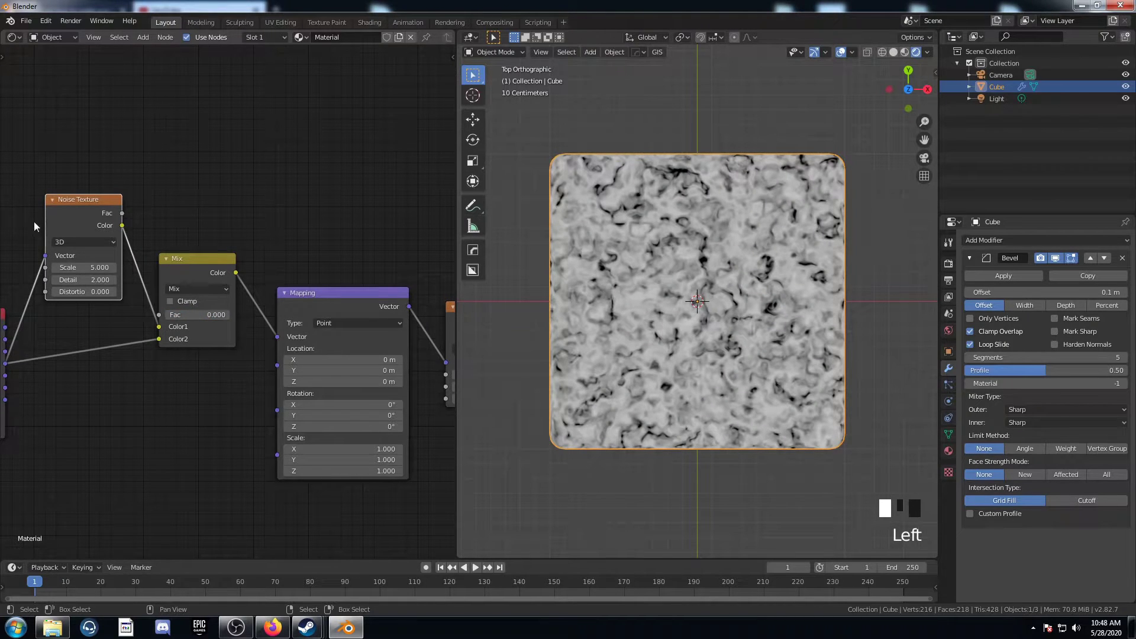
{"action": "mouse_move", "coordinate": [61, 213]}
{"action": "left_mouse_down"}
{"action": "mouse_move", "coordinate": [64, 195]}
{"action": "mouse_move", "coordinate": [68, 217]}
{"action": "left_mouse_up"}
{"action": "middle_click_drag", "start_coordinate": [259, 341], "coordinate": [222, 360]}
Step: Set the Mix factor to 0.5, then settle on 0.9
{"action": "left_click", "coordinate": [203, 337]}
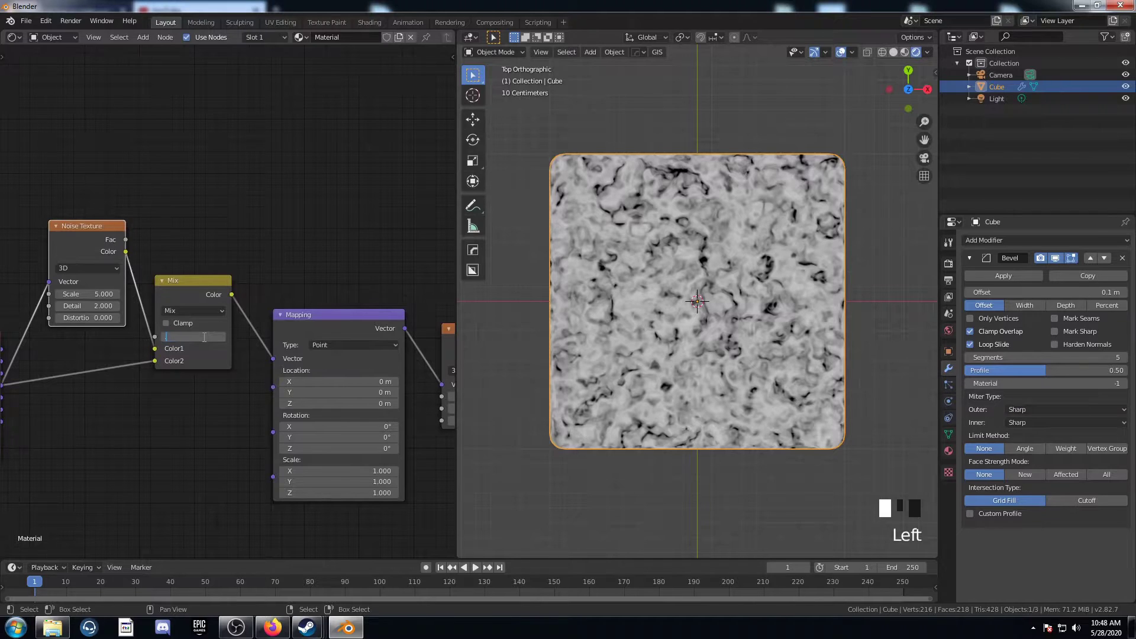
{"action": "type", "text": ".5"}
{"action": "key", "text": "Return"}
{"action": "left_click", "coordinate": [198, 336]}
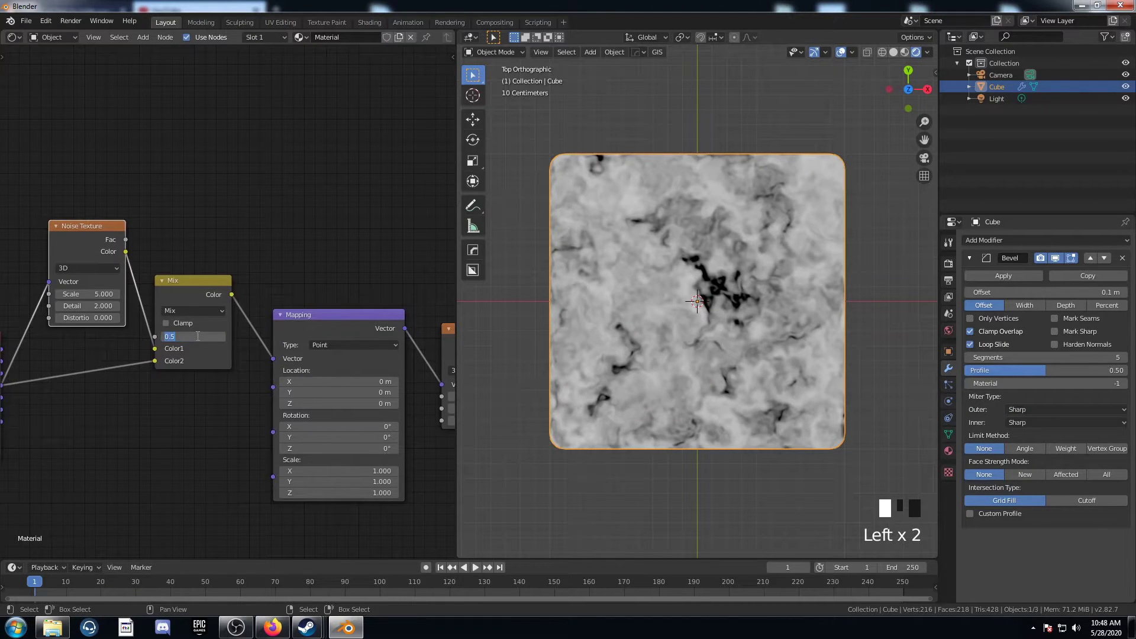
{"action": "key", "text": "Return"}
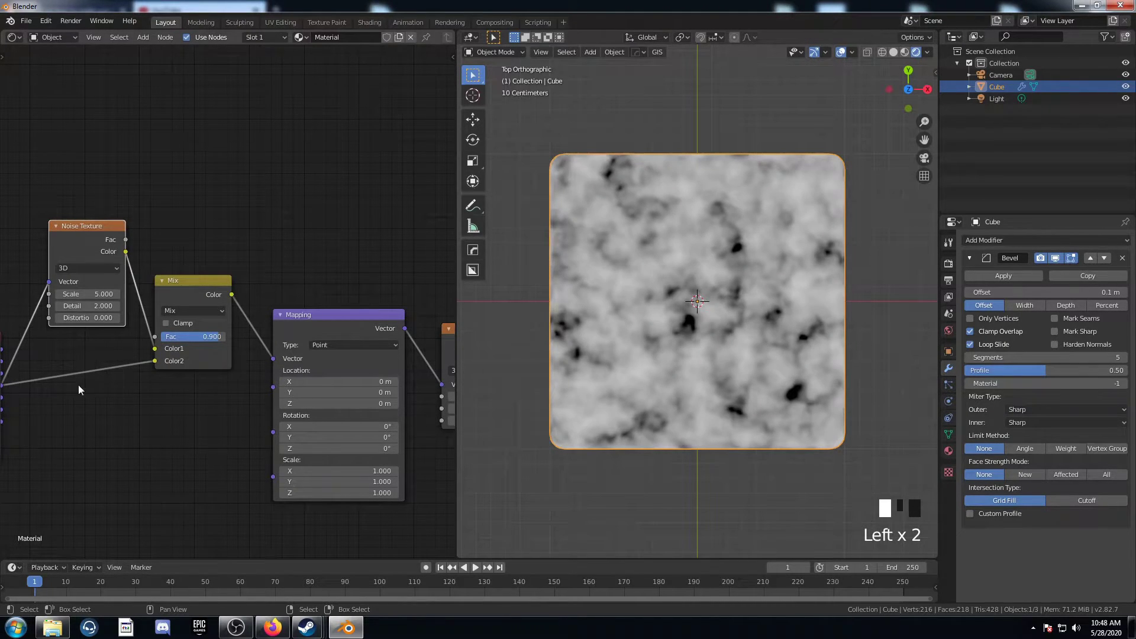
{"action": "middle_click_drag", "start_coordinate": [131, 403], "coordinate": [125, 478]}
Step: Set the Noise Texture to Scale 3.5, Detail 2 and Distortion 0.3
{"action": "scroll", "coordinate": [363, 458], "scroll_direction": "down", "scroll_amount": 4}
{"action": "scroll", "coordinate": [314, 438], "scroll_direction": "up", "scroll_amount": 5}
{"action": "middle_click_drag", "start_coordinate": [319, 448], "coordinate": [265, 416]}
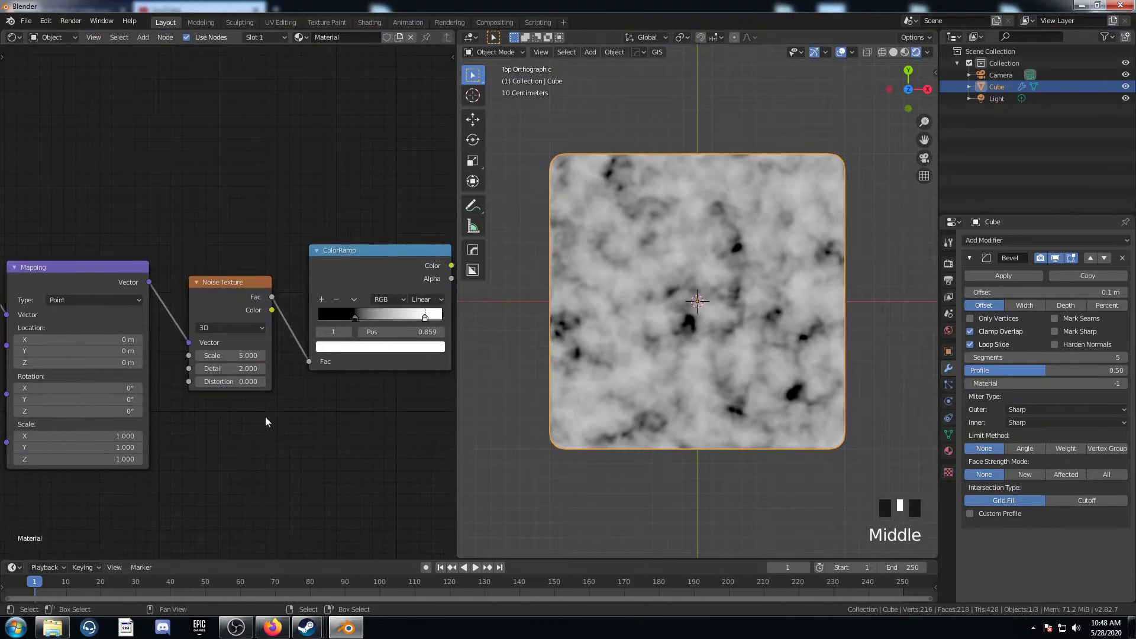
{"action": "scroll", "coordinate": [272, 426], "scroll_direction": "up", "scroll_amount": 8}
{"action": "left_click", "coordinate": [213, 377]}
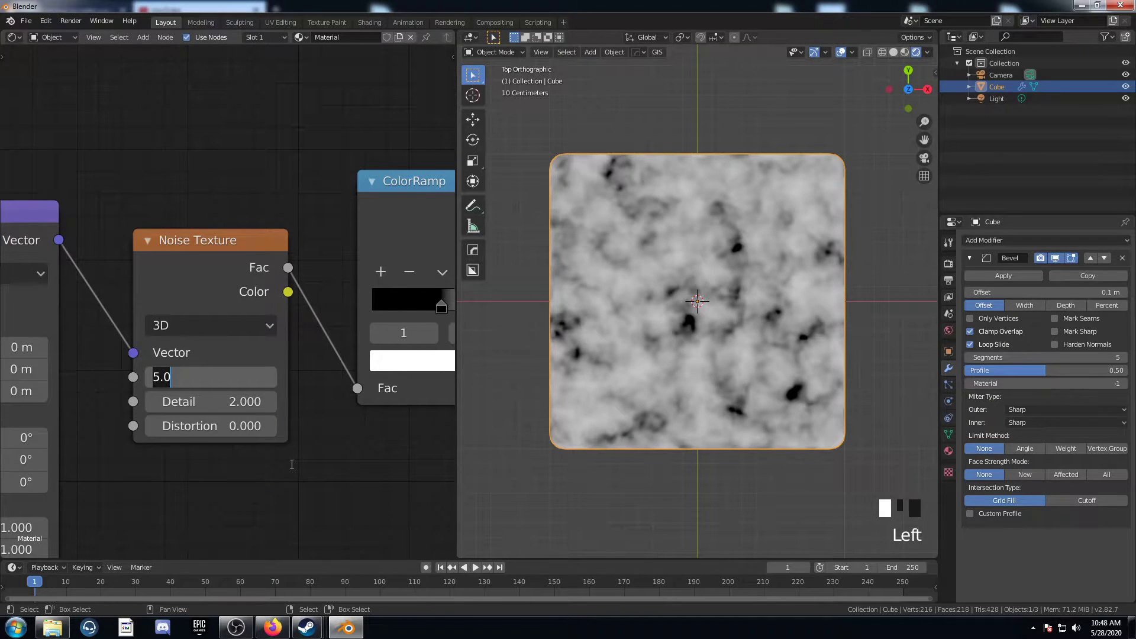
{"action": "type", "text": "3.5"}
{"action": "key", "text": "Tab"}
{"action": "type", "text": "2"}
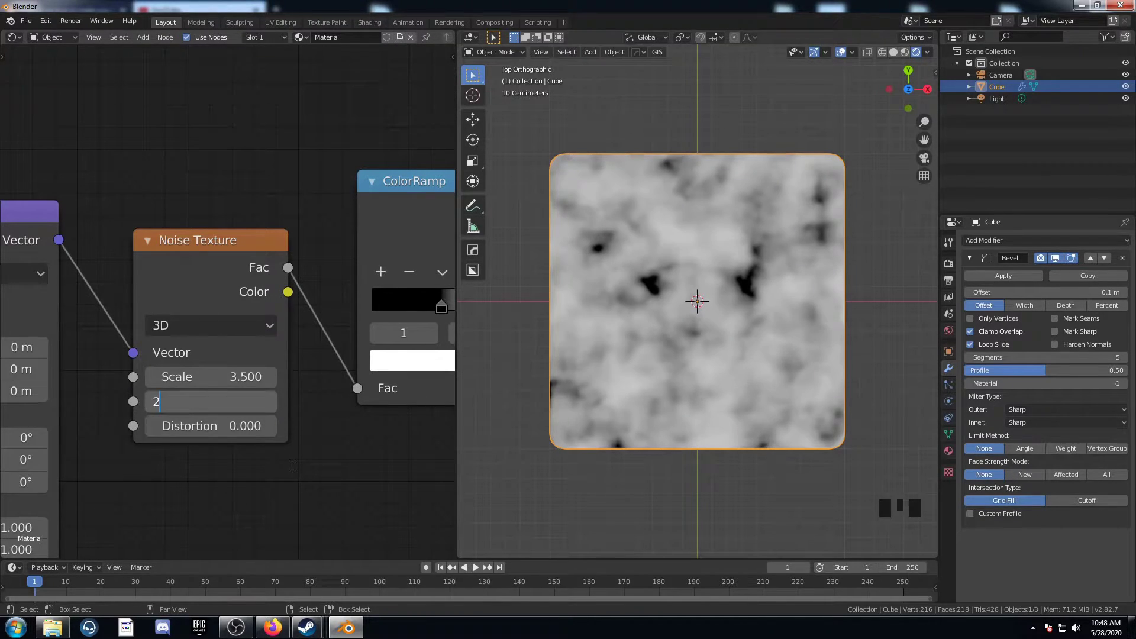
{"action": "key", "text": "Tab"}
{"action": "type", "text": "0.3"}
{"action": "key", "text": "Return"}
Step: Set the other Noise Texture's Scale to 2 and the Mix factor to 0.5
{"action": "middle_click_drag", "start_coordinate": [243, 478], "coordinate": [318, 445]}
{"action": "left_click", "coordinate": [229, 264]}
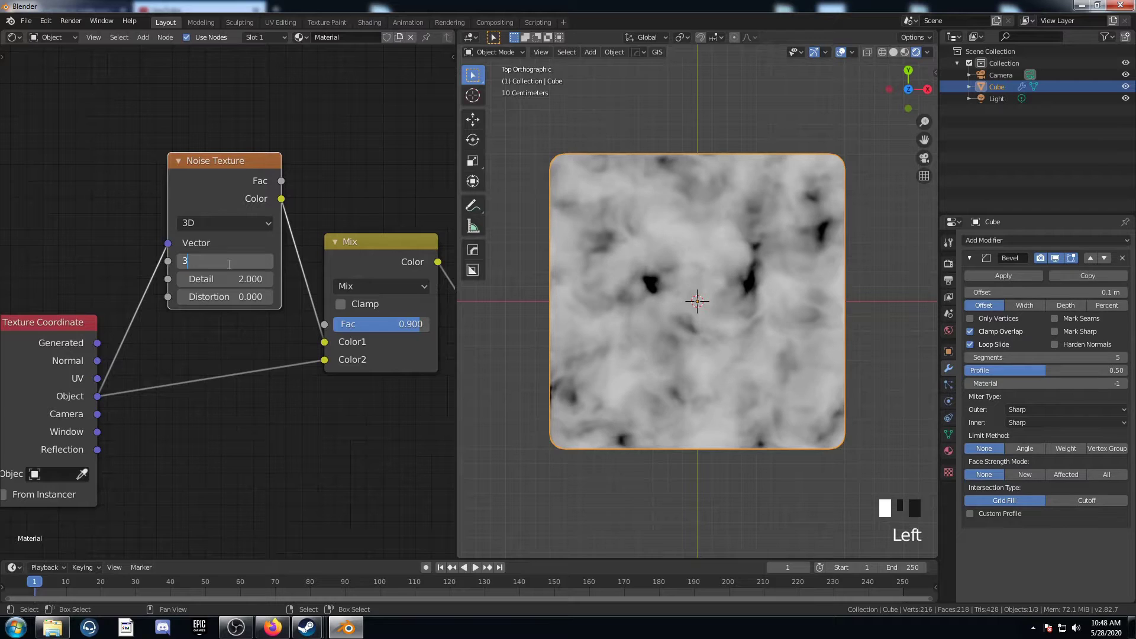
{"action": "type", "text": "2"}
{"action": "key", "text": "Return"}
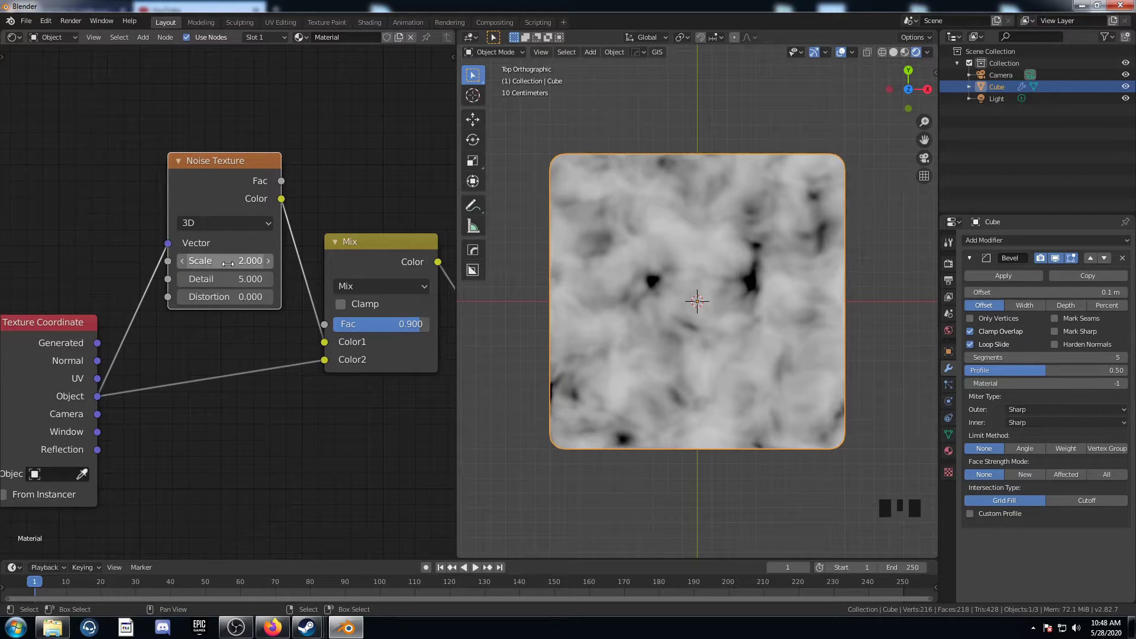
{"action": "middle_click_drag", "start_coordinate": [281, 320], "coordinate": [232, 322]}
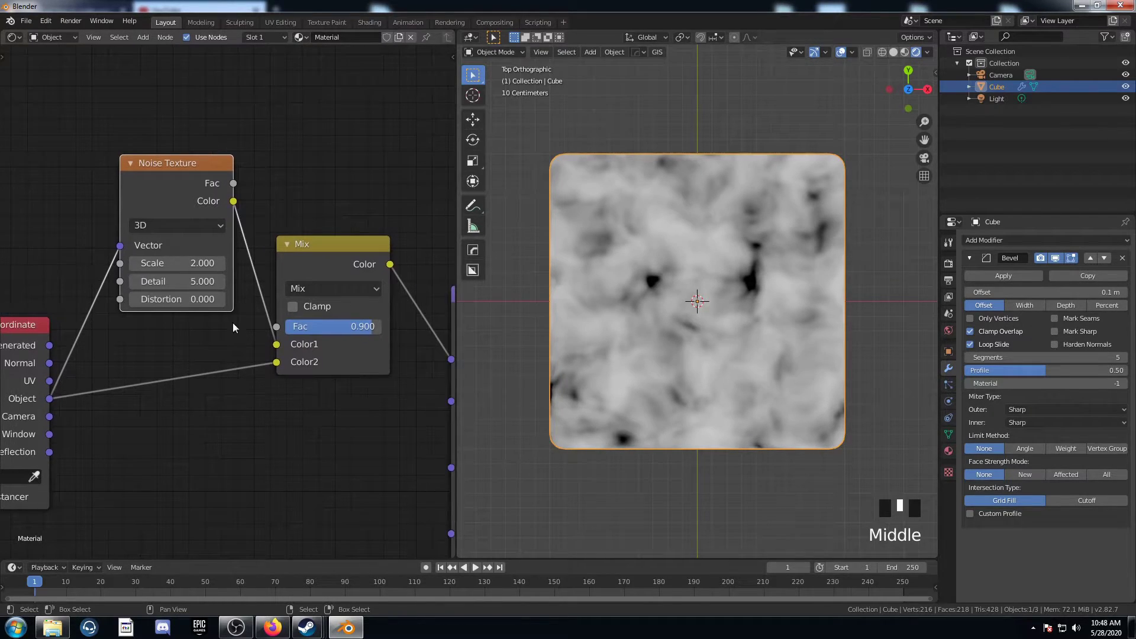
{"action": "left_click", "coordinate": [319, 325]}
{"action": "type", "text": ".5"}
{"action": "key", "text": "Return"}
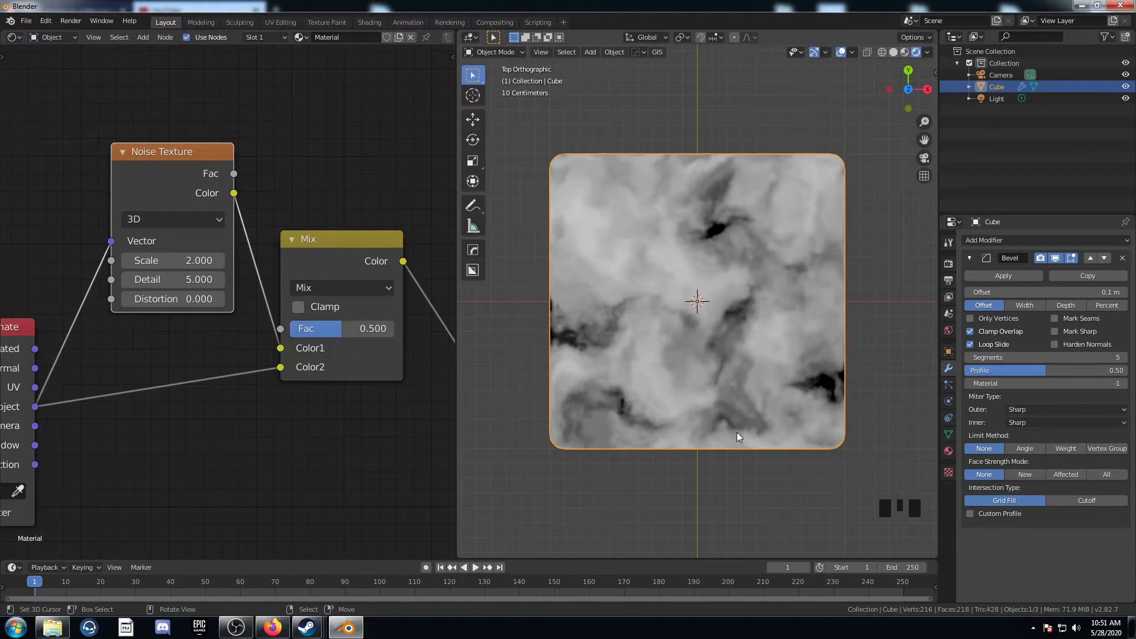
Step: Orbit to view the slab in perspective and frame the whole node tree
{"action": "middle_click_drag", "start_coordinate": [723, 430], "coordinate": [722, 370]}
{"action": "scroll", "coordinate": [725, 349], "scroll_direction": "up", "scroll_amount": 2}
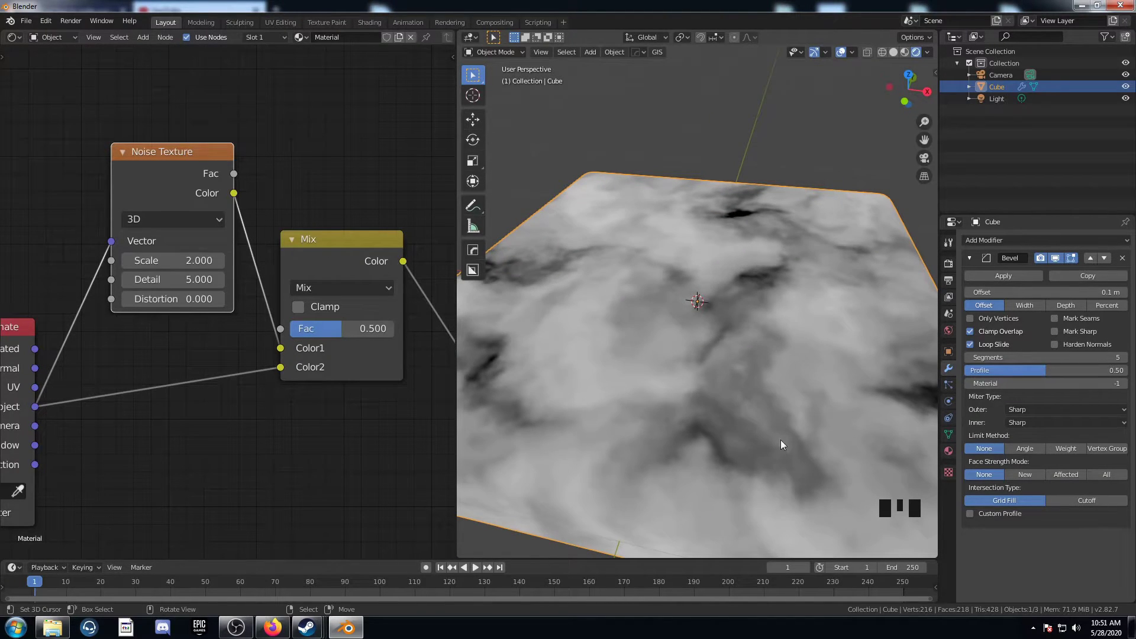
{"action": "scroll", "coordinate": [278, 483], "scroll_direction": "down", "scroll_amount": 9}
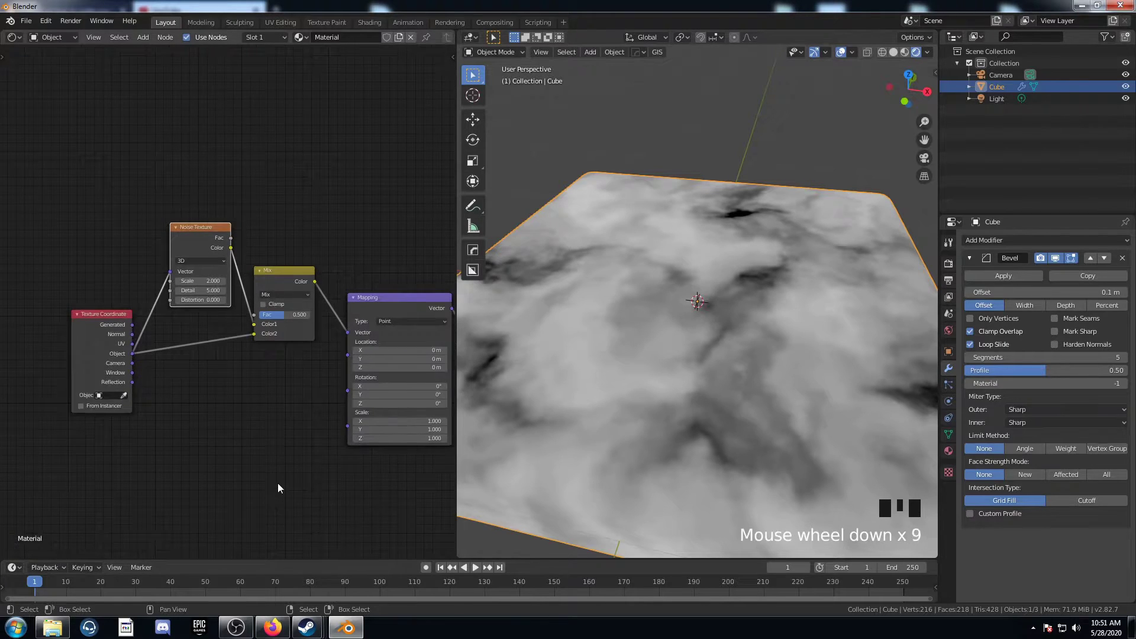
{"action": "middle_click_drag", "start_coordinate": [278, 483], "coordinate": [86, 338]}
{"action": "scroll", "coordinate": [335, 382], "scroll_direction": "down", "scroll_amount": 3}
Step: Add a Voronoi Texture node with its feature set to Distance To Edge
{"action": "scroll", "coordinate": [301, 368], "scroll_direction": "up", "scroll_amount": 4}
{"action": "key", "text": "shift+a"}
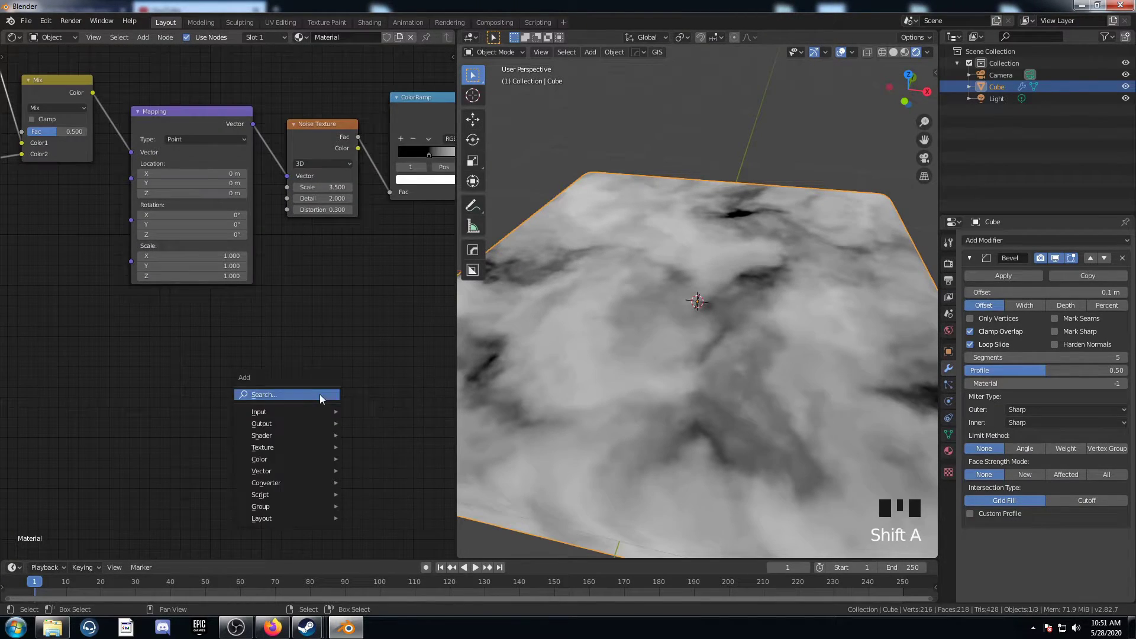
{"action": "left_click", "coordinate": [319, 395]}
{"action": "type", "text": "voro"}
{"action": "key", "text": "Return"}
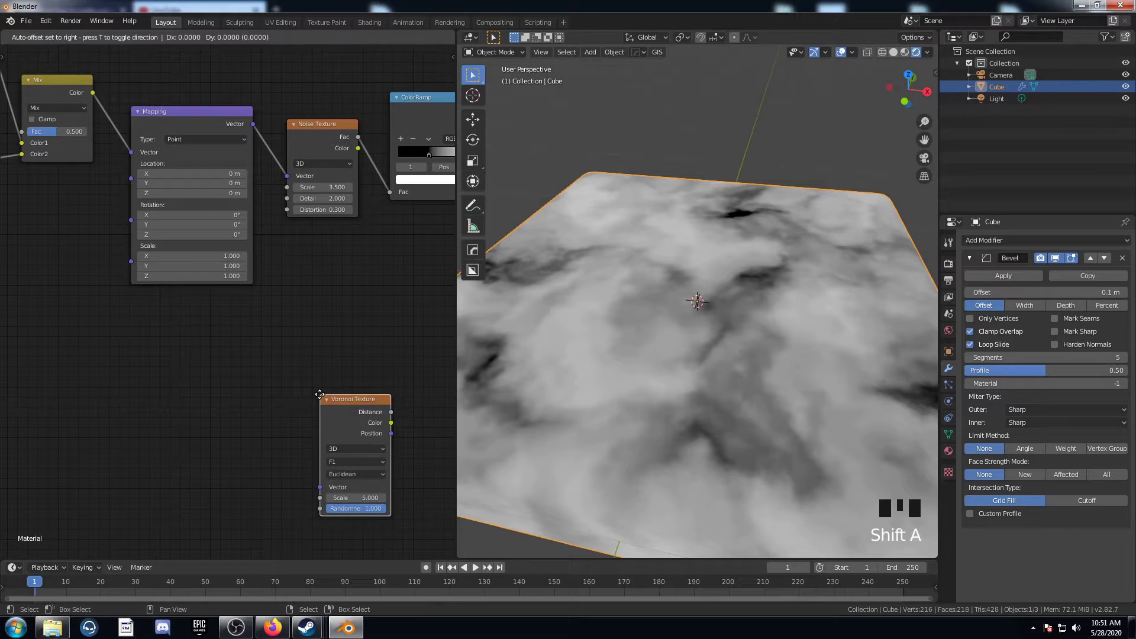
{"action": "left_click", "coordinate": [278, 369]}
{"action": "left_click", "coordinate": [312, 430]}
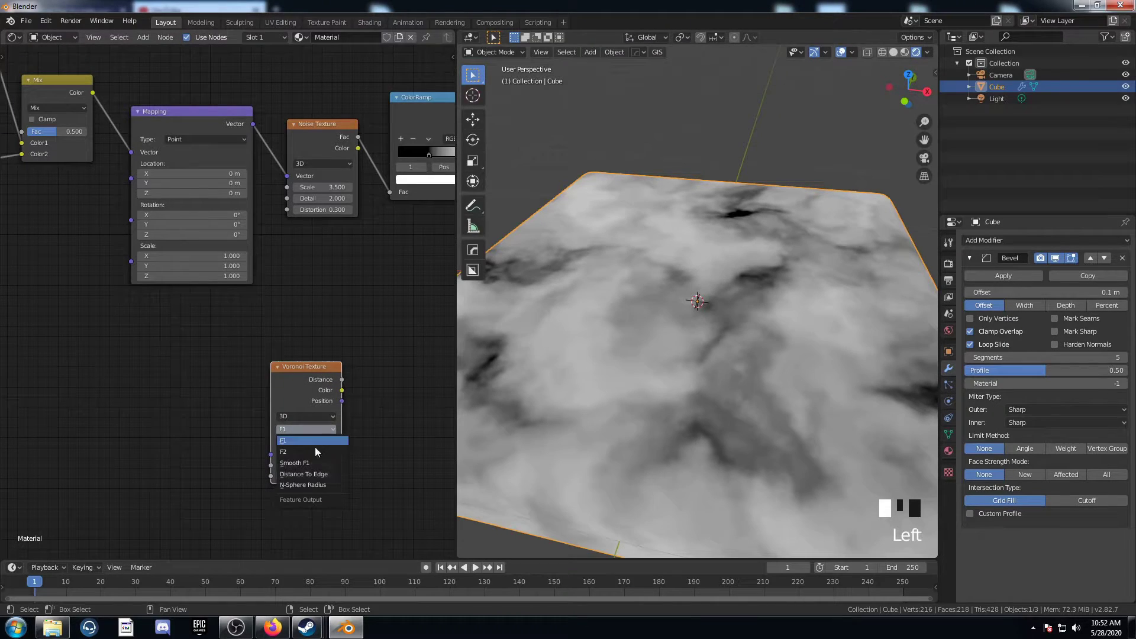
{"action": "left_click", "coordinate": [311, 474]}
Step: Preview the Voronoi on the slab and set its Scale to 15
{"action": "middle_click_drag", "start_coordinate": [310, 475], "coordinate": [255, 382]}
{"action": "scroll", "coordinate": [316, 441], "scroll_direction": "up", "scroll_amount": 2}
{"action": "left_click", "coordinate": [255, 383], "text": "ctrl+shift"}
{"action": "left_click_drag", "start_coordinate": [268, 406], "coordinate": [308, 406]}
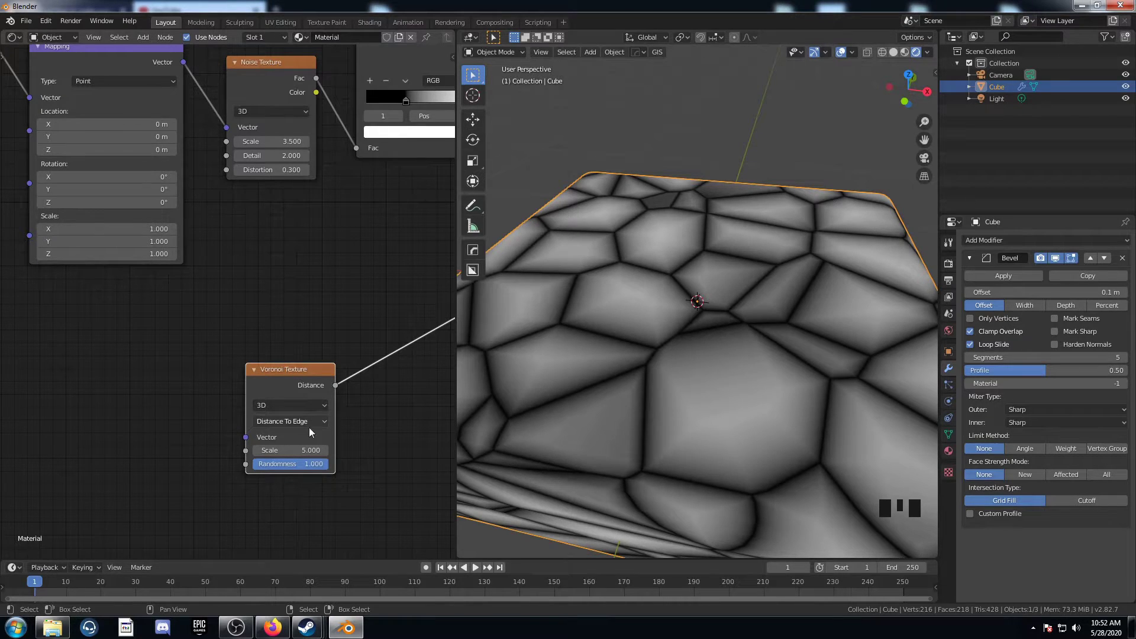
{"action": "left_click", "coordinate": [294, 450]}
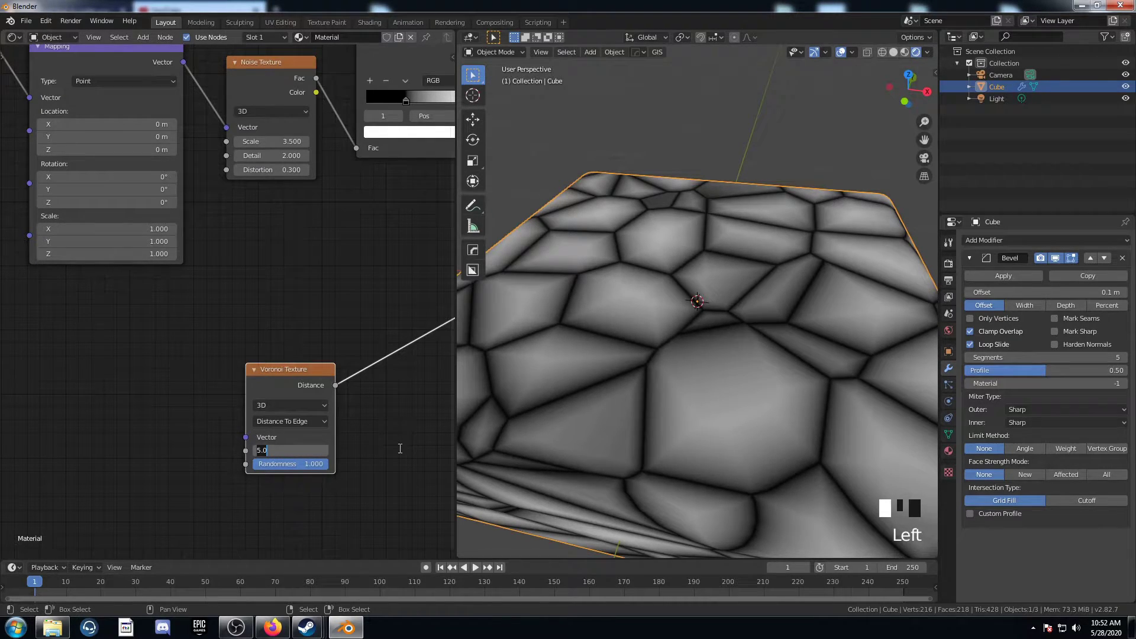
{"action": "type", "text": "15"}
{"action": "key", "text": "Return"}
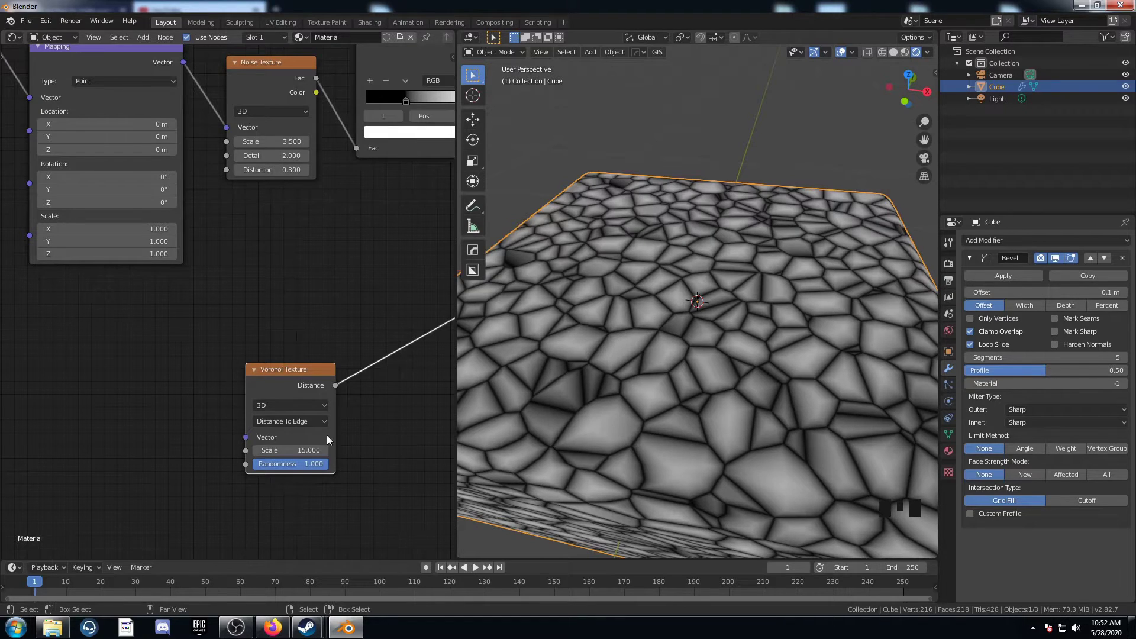
Step: Add Texture Coordinate and Mapping nodes to the Voronoi Texture, moving the coordinate node far left
{"action": "key", "text": "ctrl+t"}
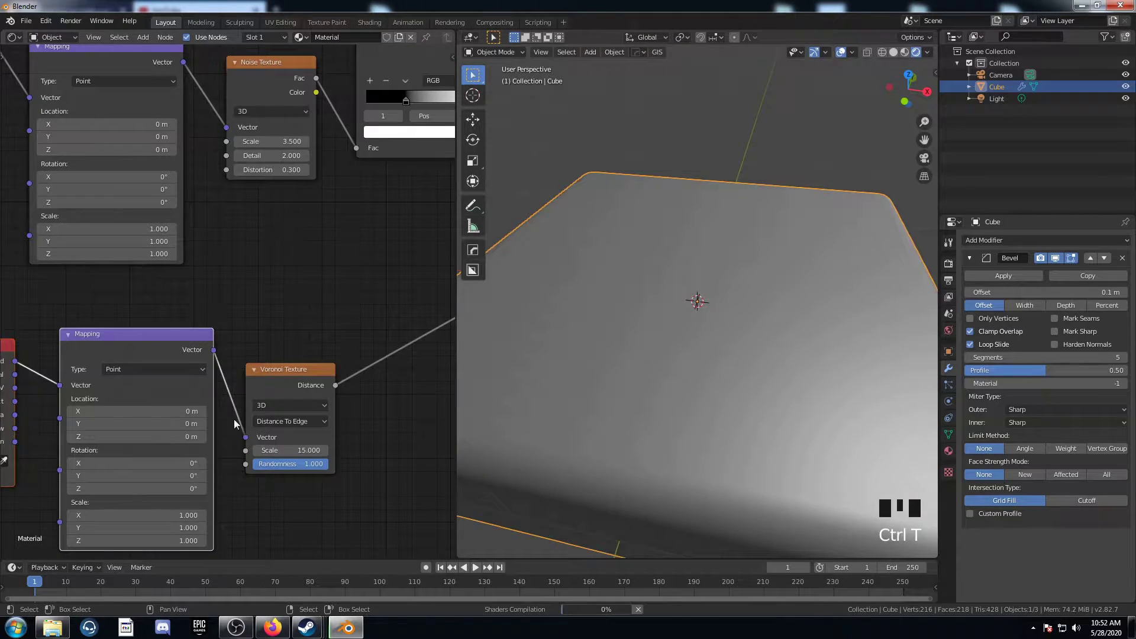
{"action": "middle_click_drag", "start_coordinate": [233, 419], "coordinate": [320, 392]}
{"action": "scroll", "coordinate": [319, 392], "scroll_direction": "down", "scroll_amount": 1}
{"action": "scroll", "coordinate": [131, 292], "scroll_direction": "down", "scroll_amount": 1}
{"action": "left_click_drag", "start_coordinate": [136, 281], "coordinate": [210, 426]}
{"action": "key", "text": "g"}
{"action": "left_click", "coordinate": [55, 454]}
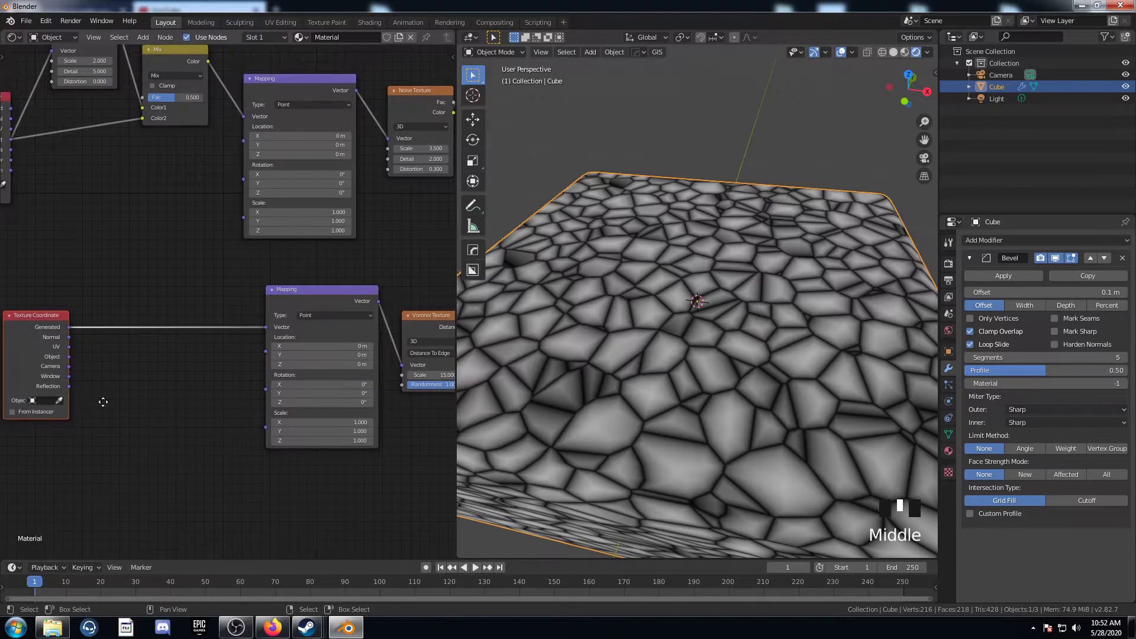
{"action": "middle_click_drag", "start_coordinate": [101, 398], "coordinate": [215, 430]}
{"action": "scroll", "coordinate": [220, 116], "scroll_direction": "down", "scroll_amount": 2}
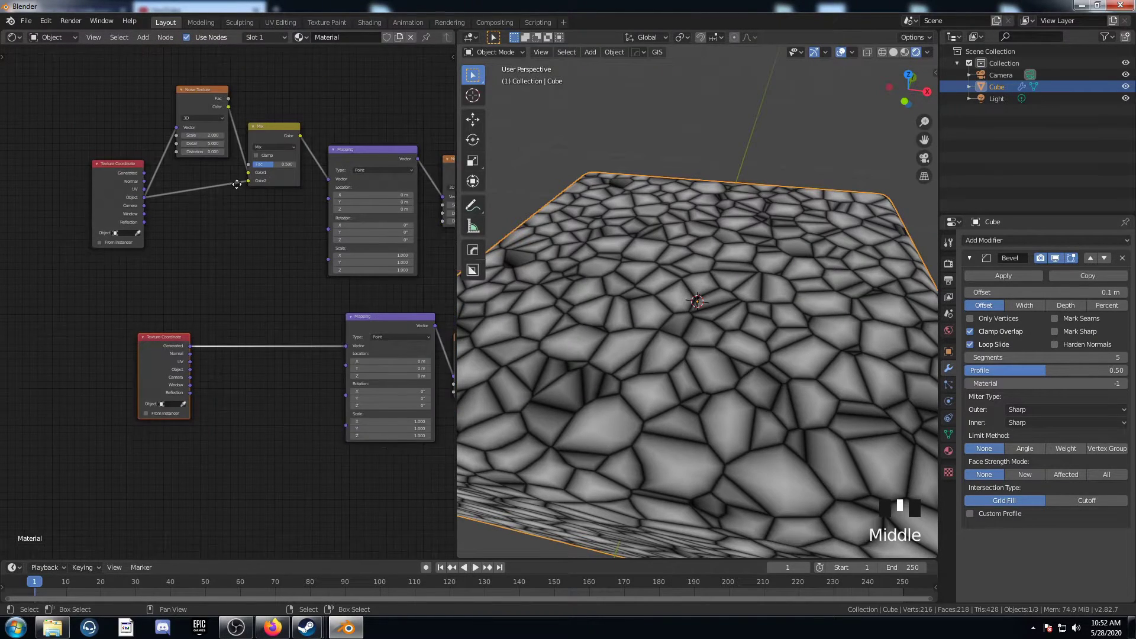
Step: Duplicate the Noise Texture and Mix nodes and insert the copies before the Voronoi's Mapping node
{"action": "left_click", "coordinate": [205, 94]}
{"action": "key", "text": "shift+d"}
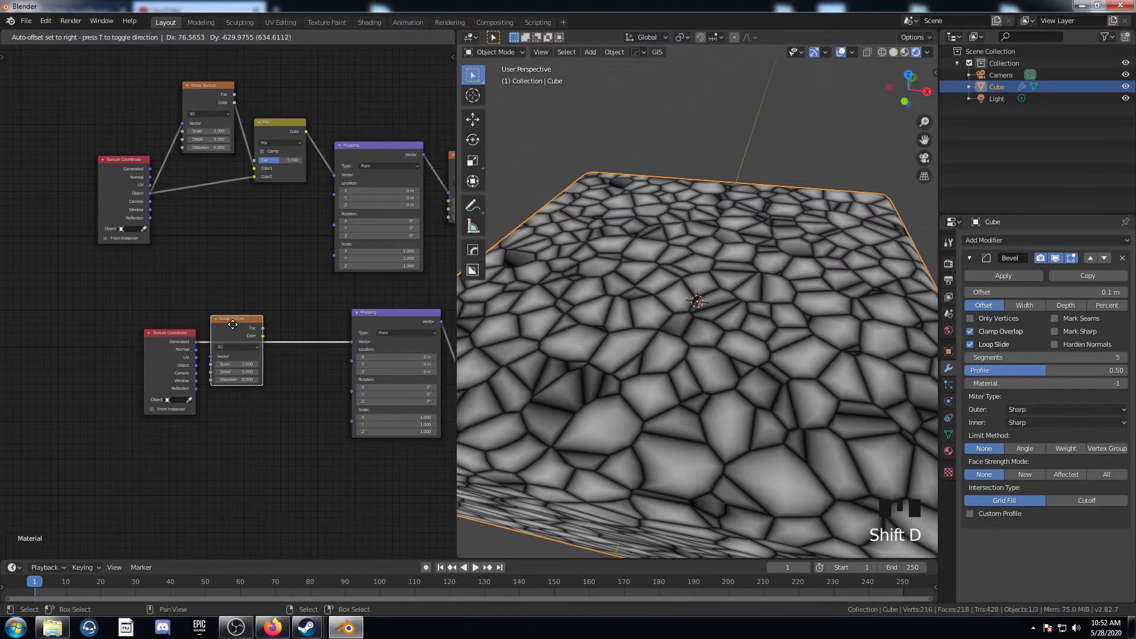
{"action": "left_click", "coordinate": [260, 359]}
{"action": "left_click", "coordinate": [264, 122]}
{"action": "key", "text": "shift+d"}
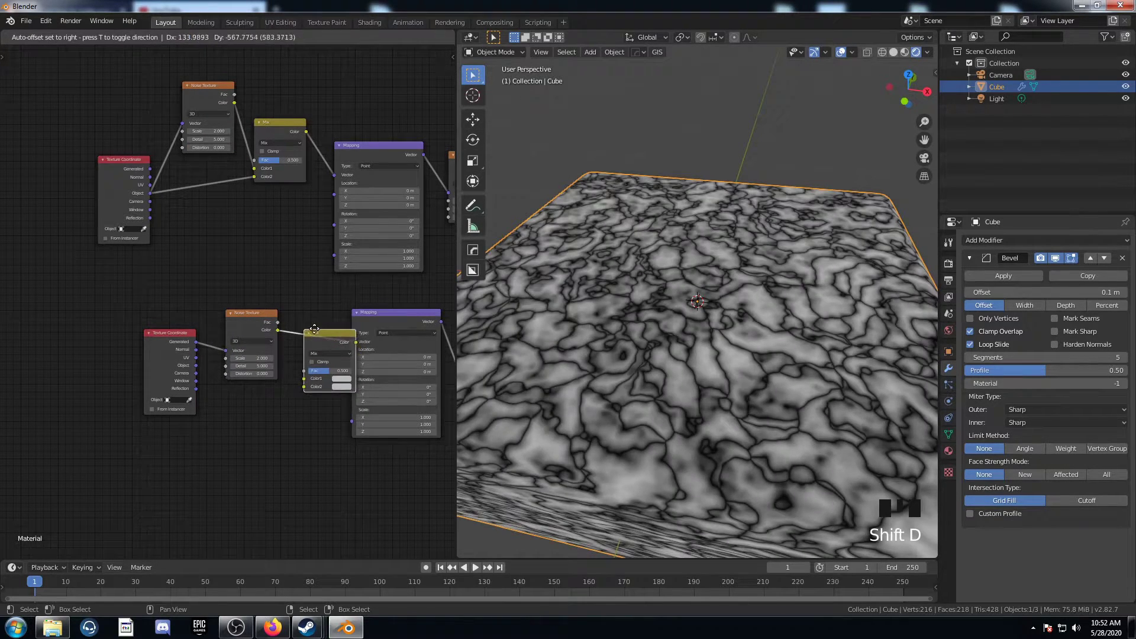
{"action": "left_click", "coordinate": [316, 300]}
{"action": "left_click_drag", "start_coordinate": [246, 314], "coordinate": [245, 289]}
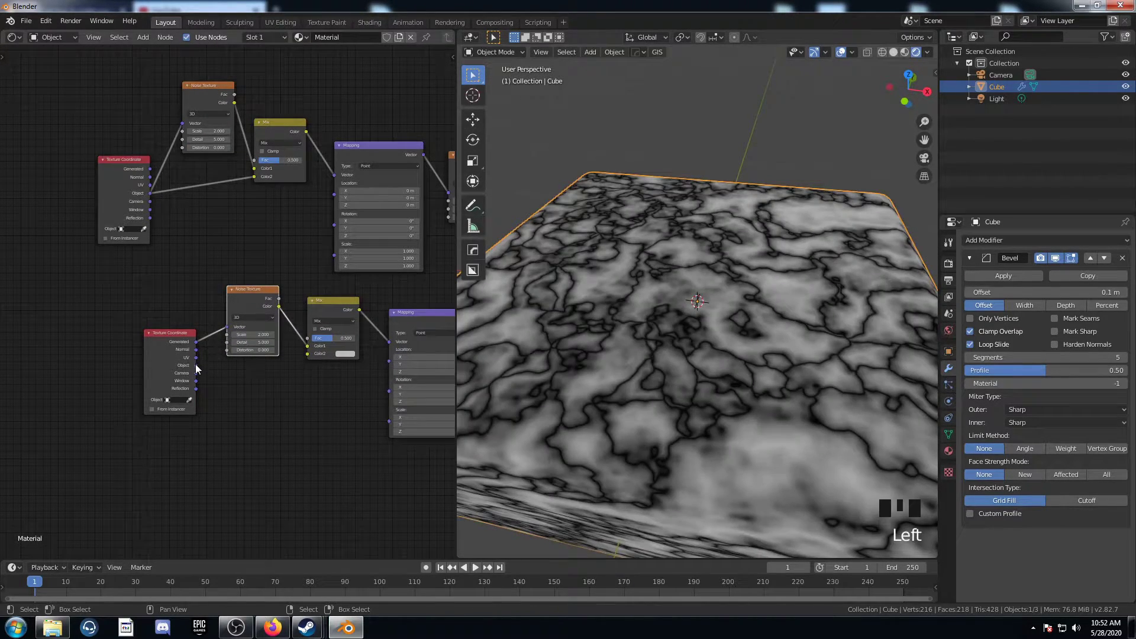
{"action": "left_click", "coordinate": [194, 374]}
Step: Connect Object coordinates to the lower Mix node's Color2 input
{"action": "left_click_drag", "start_coordinate": [195, 365], "coordinate": [243, 368]}
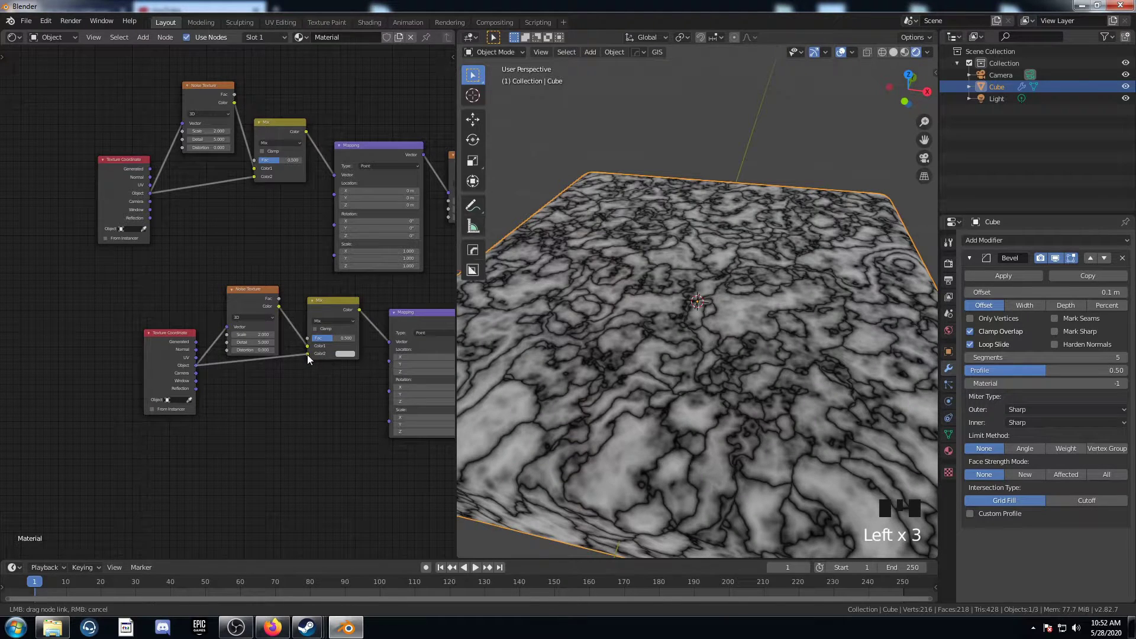
{"action": "left_click_drag", "start_coordinate": [307, 354], "coordinate": [308, 353]}
{"action": "middle_click_drag", "start_coordinate": [322, 431], "coordinate": [229, 410]}
{"action": "scroll", "coordinate": [240, 425], "scroll_direction": "up", "scroll_amount": 6}
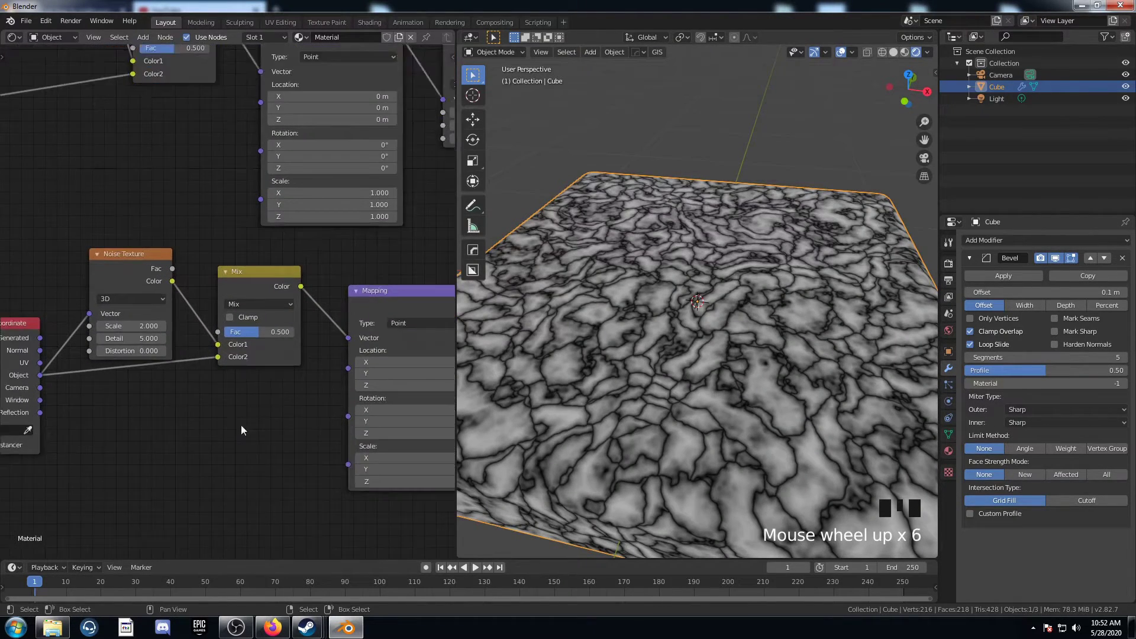
{"action": "scroll", "coordinate": [240, 425], "scroll_direction": "up", "scroll_amount": 1}
{"action": "middle_click_drag", "start_coordinate": [240, 490], "coordinate": [195, 380]}
{"action": "scroll", "coordinate": [231, 416], "scroll_direction": "down", "scroll_amount": 4}
{"action": "middle_click_drag", "start_coordinate": [231, 415], "coordinate": [198, 387]}
{"action": "scroll", "coordinate": [213, 366], "scroll_direction": "up", "scroll_amount": 4}
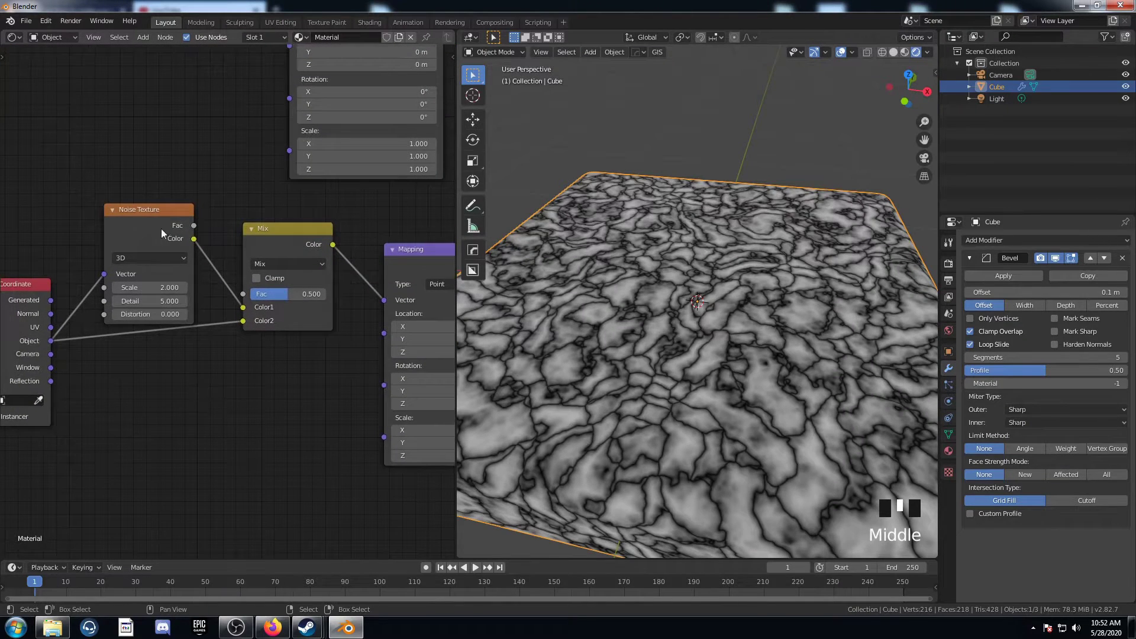
Step: Give the lower Noise Texture a Scale of 10 and Detail of 5
{"action": "left_click", "coordinate": [149, 288]}
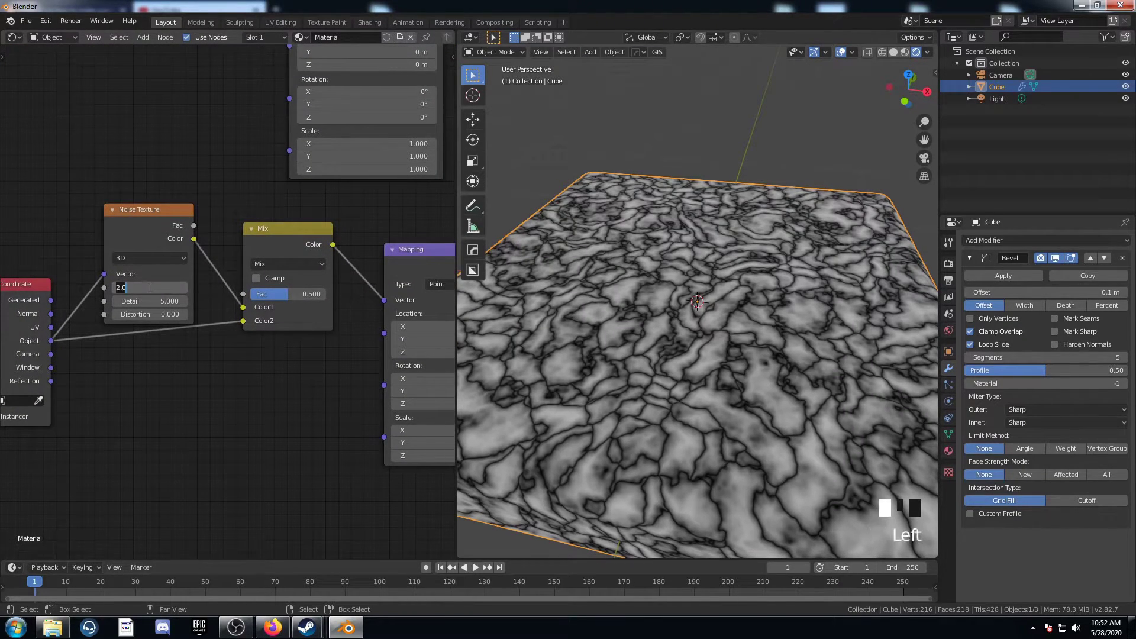
{"action": "type", "text": "10"}
{"action": "key", "text": "Tab"}
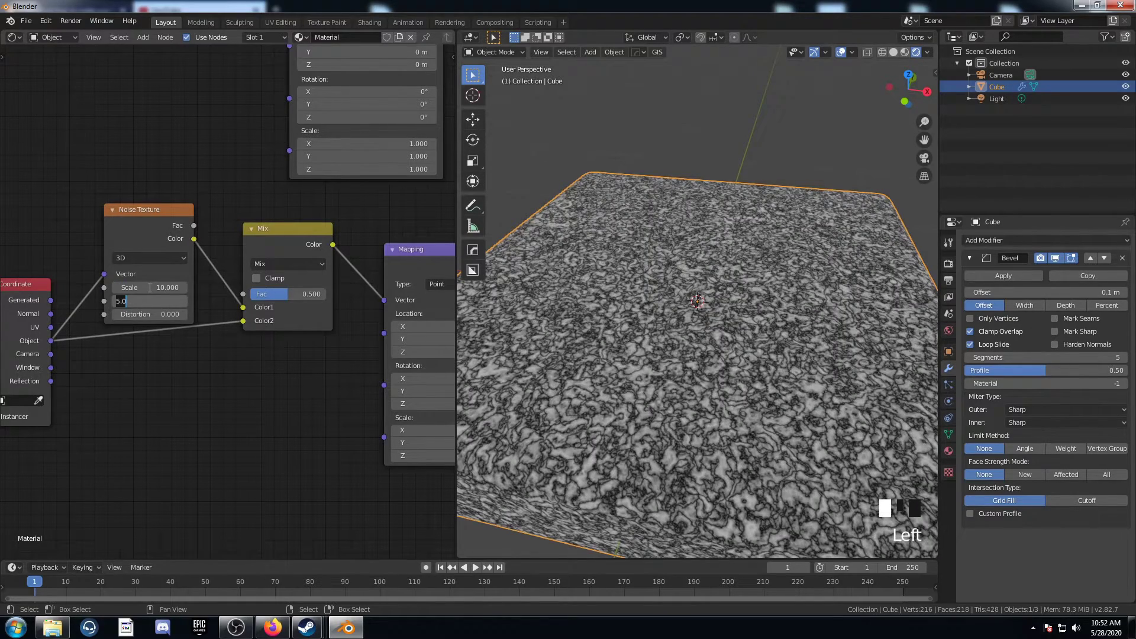
{"action": "type", "text": "5"}
{"action": "key", "text": "Return"}
Step: Raise the lower Mix node's Fac to 0.85
{"action": "middle_click_drag", "start_coordinate": [242, 398], "coordinate": [215, 404]}
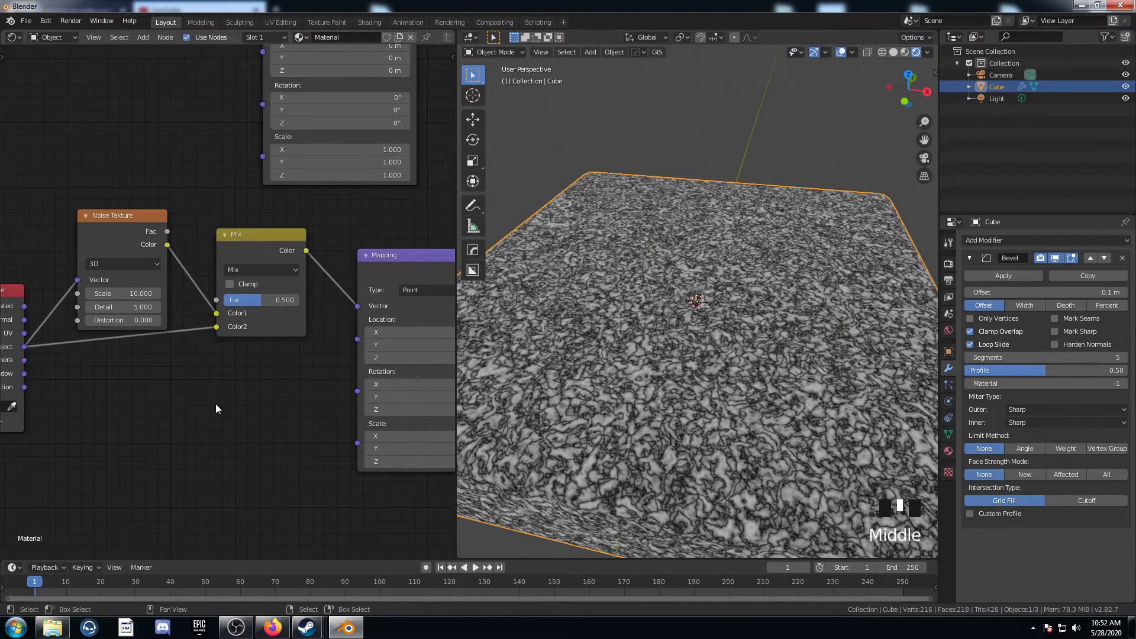
{"action": "left_click", "coordinate": [271, 296]}
{"action": "key", "text": "Return"}
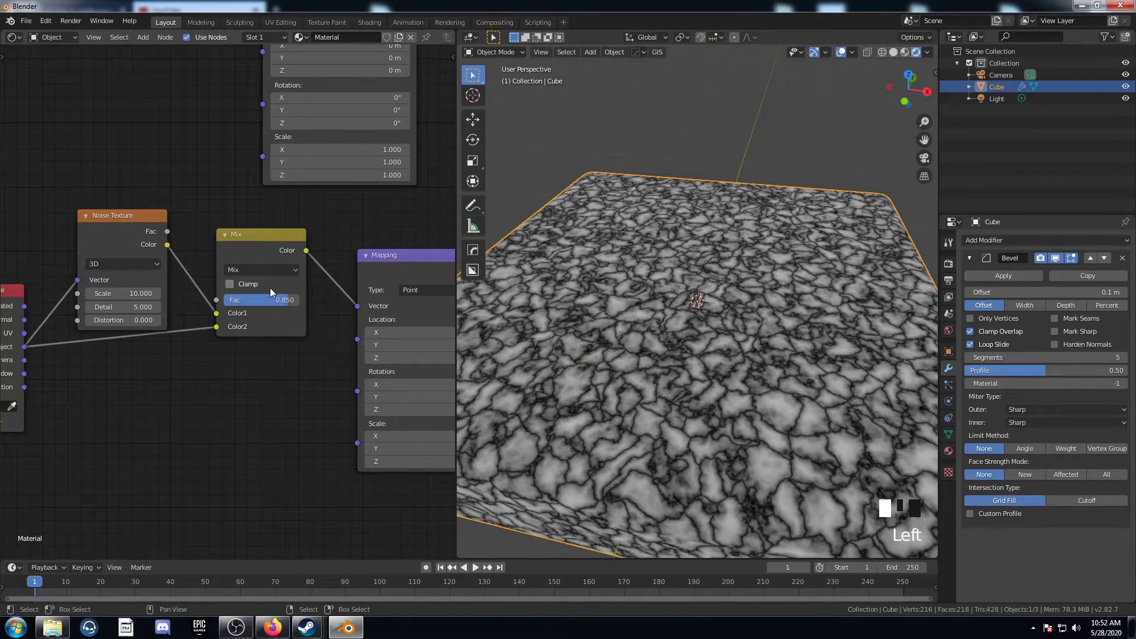
{"action": "scroll", "coordinate": [228, 441], "scroll_direction": "down", "scroll_amount": 2}
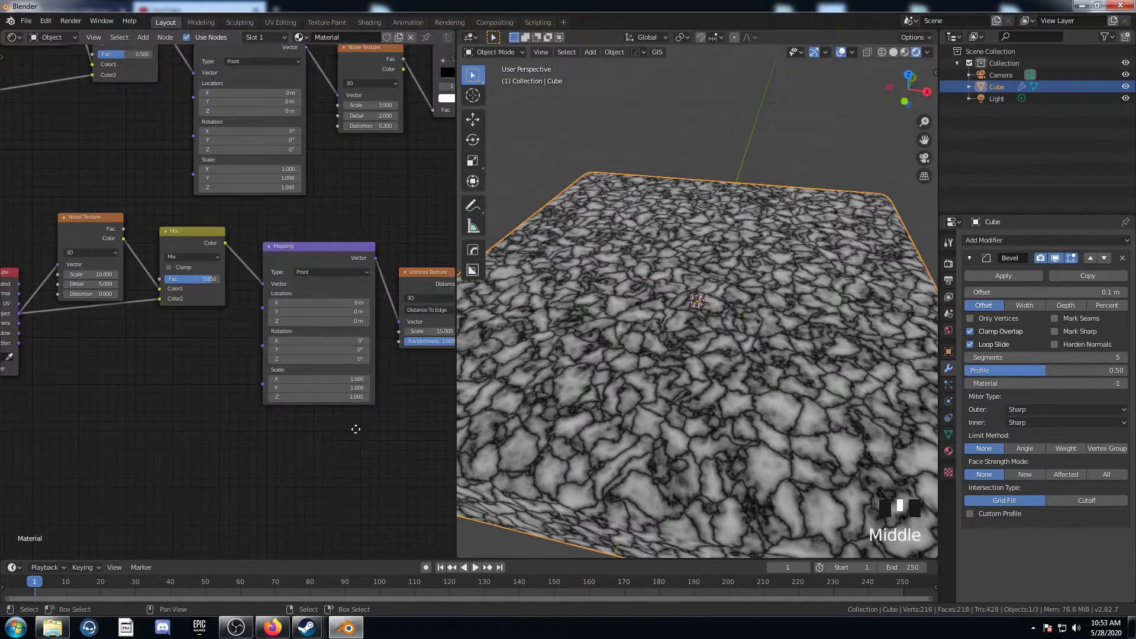
Step: Add a ColorRamp node and drop it onto the Voronoi Texture's output link
{"action": "middle_click_drag", "start_coordinate": [356, 426], "coordinate": [229, 320]}
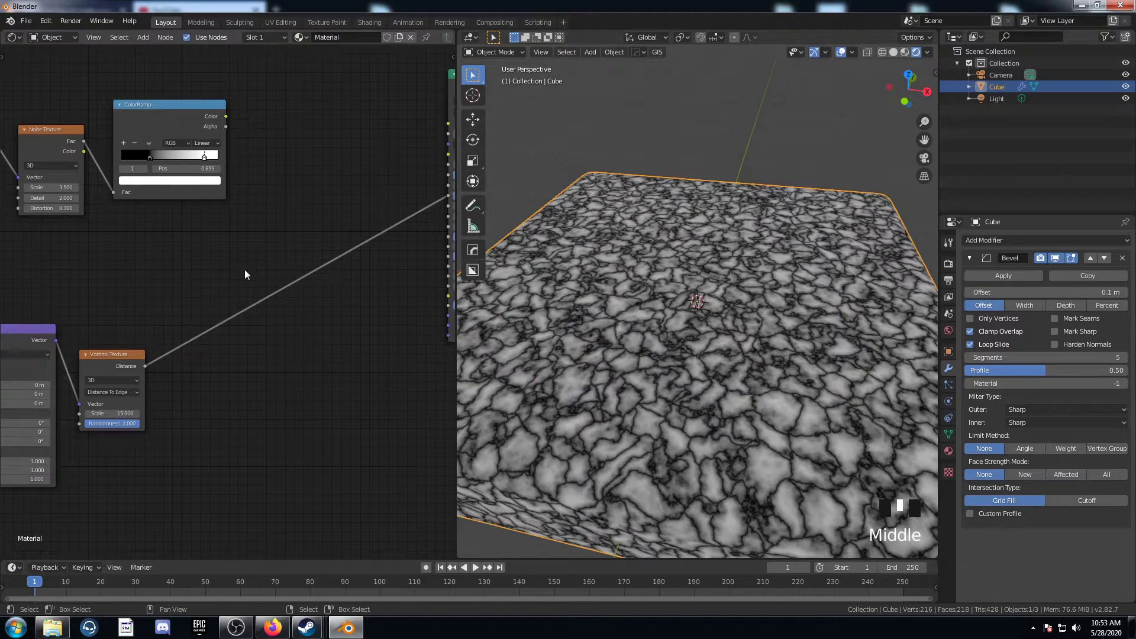
{"action": "key", "text": "shift+a"}
{"action": "type", "text": "color"}
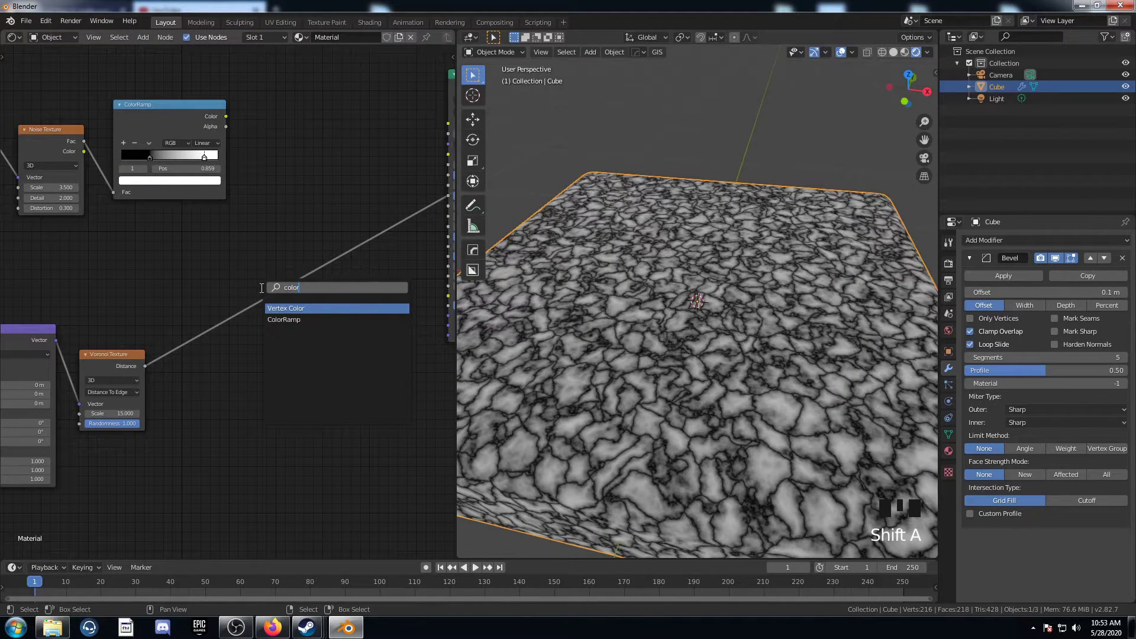
{"action": "key", "text": "Return"}
{"action": "key", "text": "ctrl+z"}
{"action": "key", "text": "shift+a"}
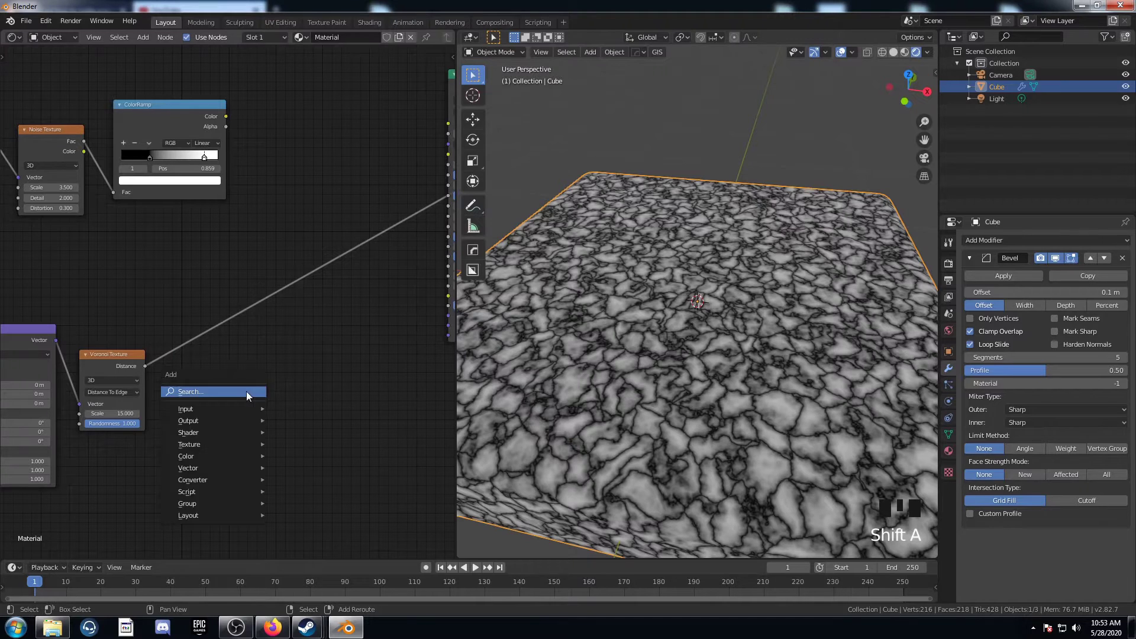
{"action": "type", "text": "col"}
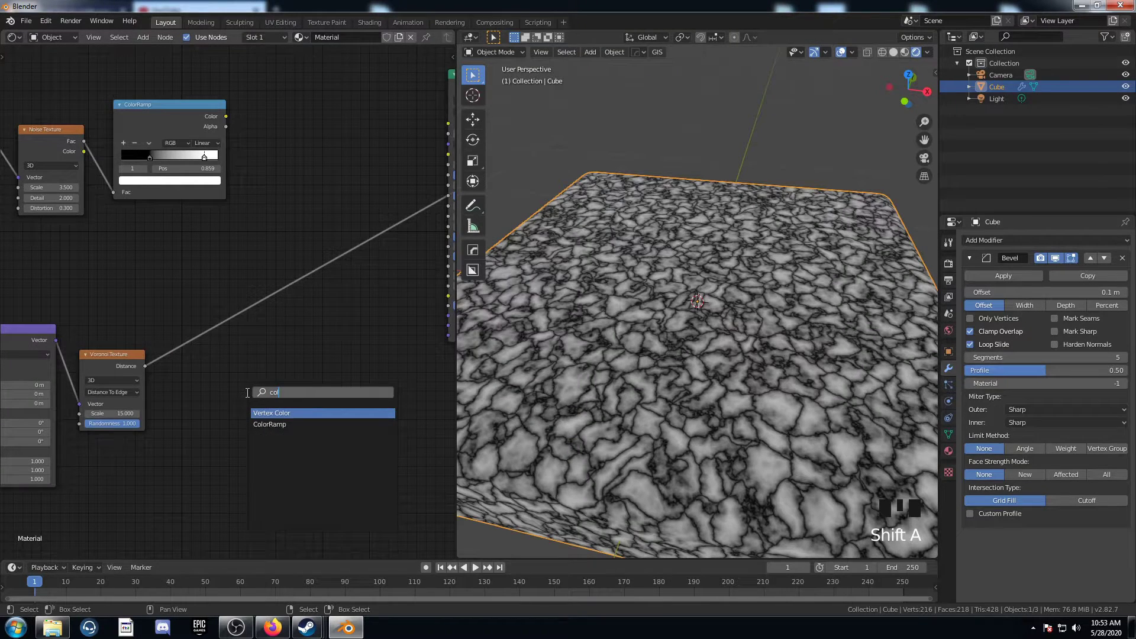
{"action": "type", "text": "r"}
{"action": "key", "text": "Return"}
{"action": "left_click", "coordinate": [184, 298]}
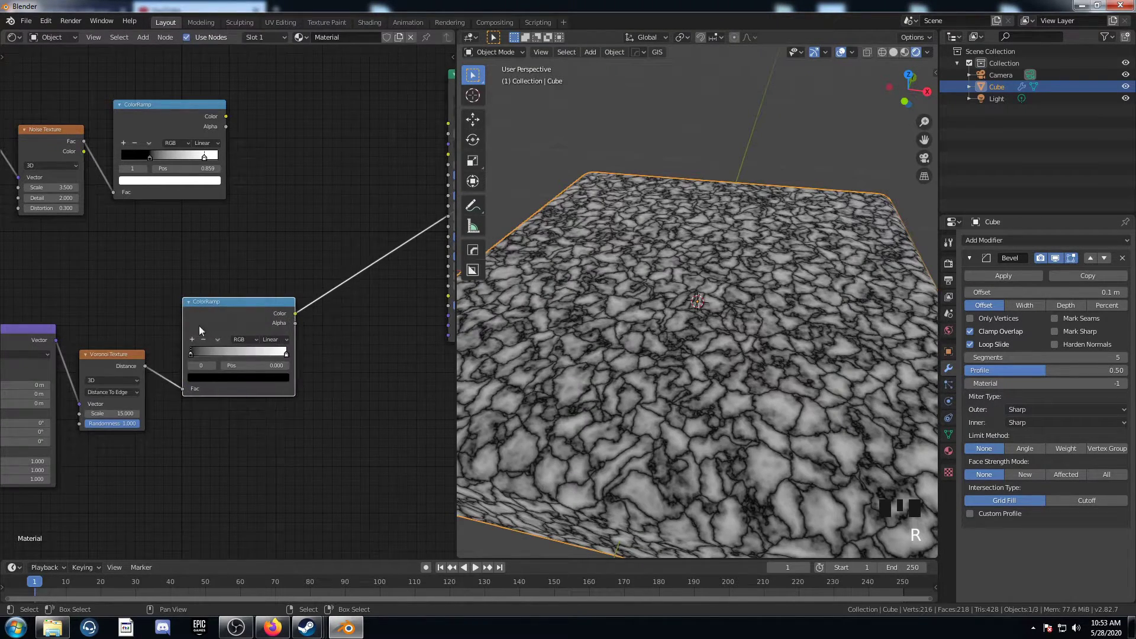
Step: Move the ColorRamp's white stop to position 0.48
{"action": "scroll", "coordinate": [200, 330], "scroll_direction": "up", "scroll_amount": 3}
{"action": "middle_click_drag", "start_coordinate": [264, 453], "coordinate": [255, 419]}
{"action": "left_click", "coordinate": [334, 360]}
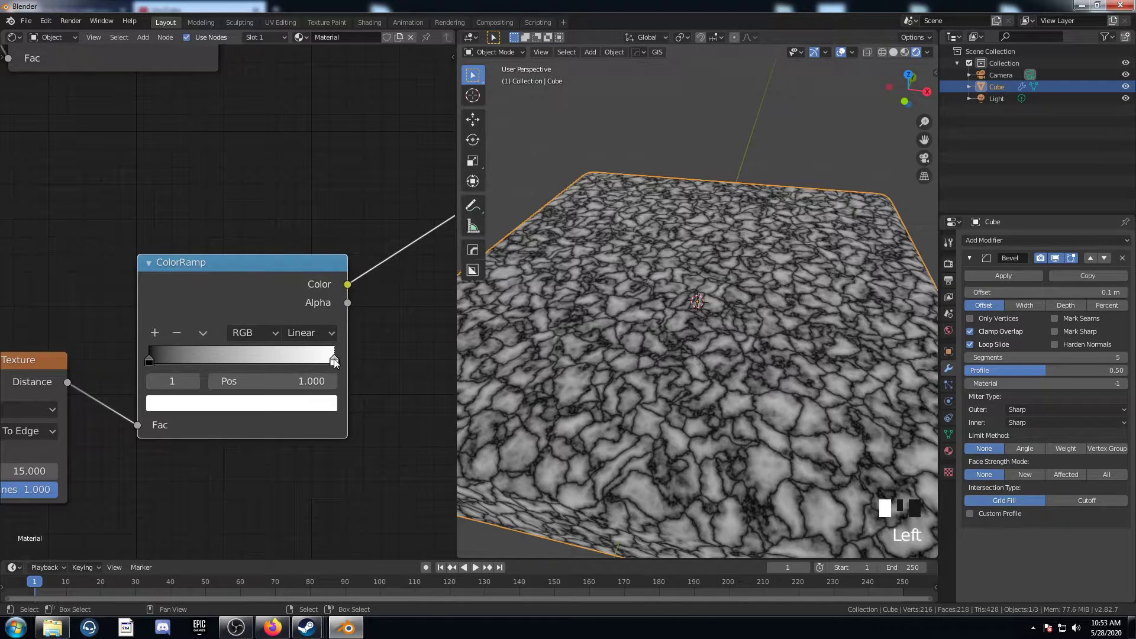
{"action": "double_click", "coordinate": [314, 381]}
{"action": "type", "text": ".48"}
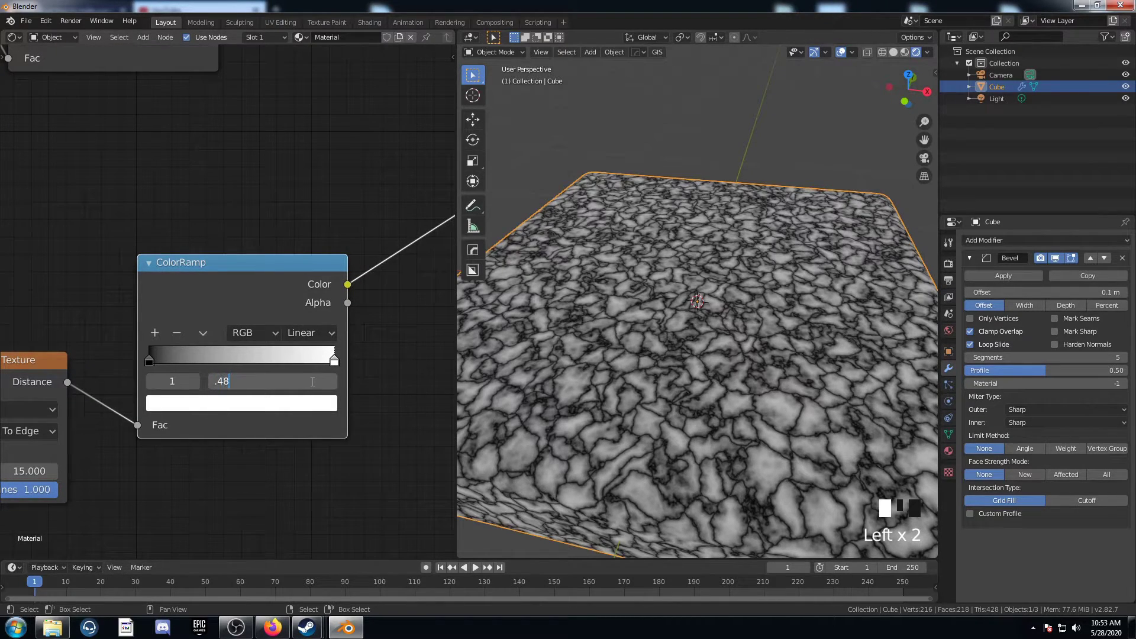
{"action": "key", "text": "Return"}
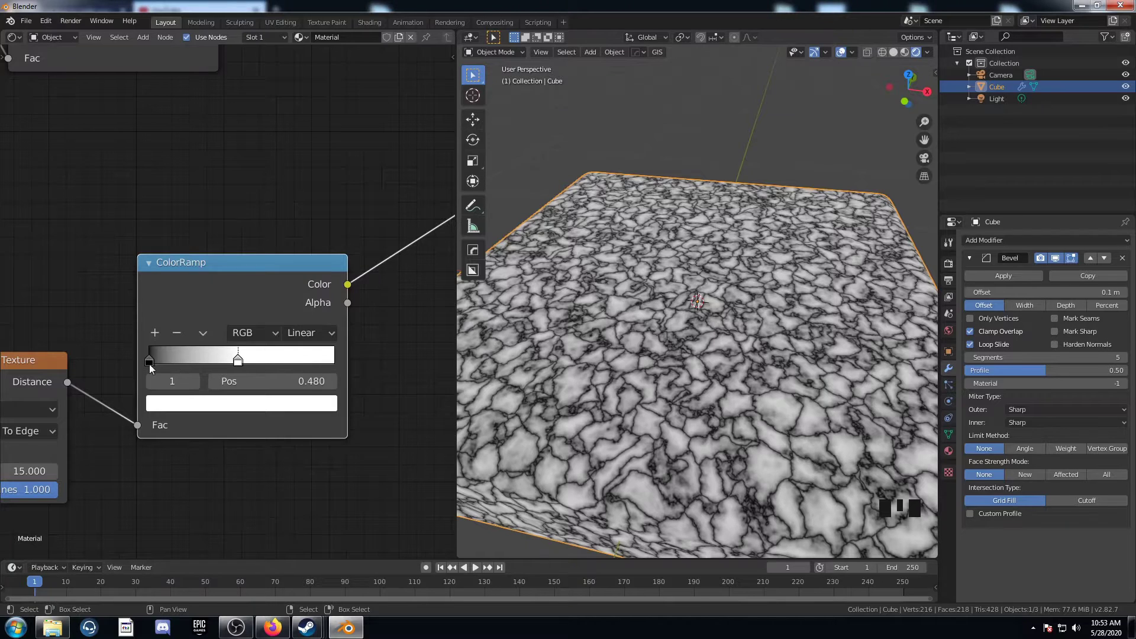
Step: Lighten the ColorRamp's black stop to a grey of about 0.45 value
{"action": "left_click", "coordinate": [149, 362]}
{"action": "left_click", "coordinate": [180, 404]}
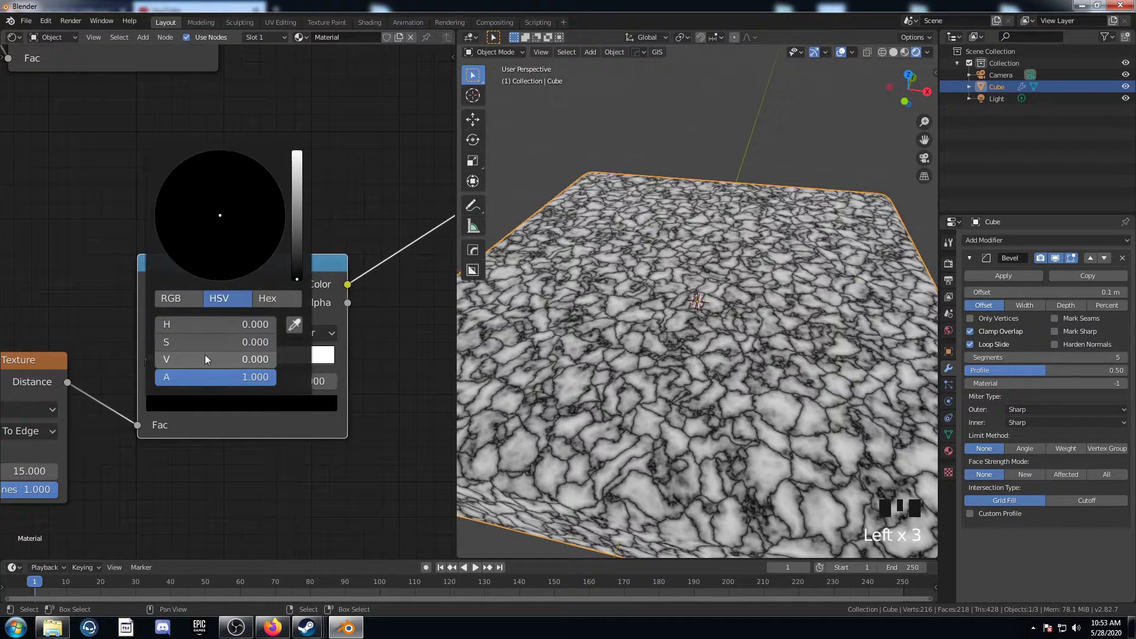
{"action": "scroll", "coordinate": [232, 256], "scroll_direction": "up", "scroll_amount": 9}
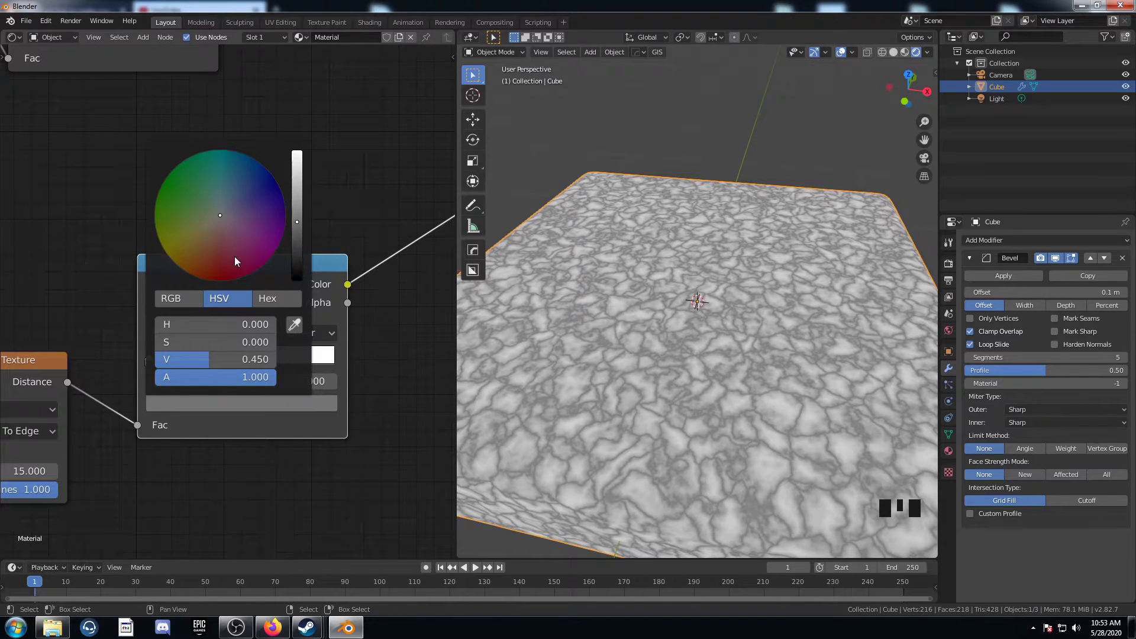
{"action": "scroll", "coordinate": [234, 257], "scroll_direction": "up", "scroll_amount": 3}
{"action": "scroll", "coordinate": [62, 256], "scroll_direction": "down", "scroll_amount": 2}
{"action": "middle_click_drag", "start_coordinate": [62, 255], "coordinate": [118, 359]}
Step: Move the upper ColorRamp's black stop to position 0.32
{"action": "scroll", "coordinate": [155, 285], "scroll_direction": "up", "scroll_amount": 5}
{"action": "scroll", "coordinate": [232, 353], "scroll_direction": "up", "scroll_amount": 1}
{"action": "middle_click_drag", "start_coordinate": [232, 353], "coordinate": [243, 355]}
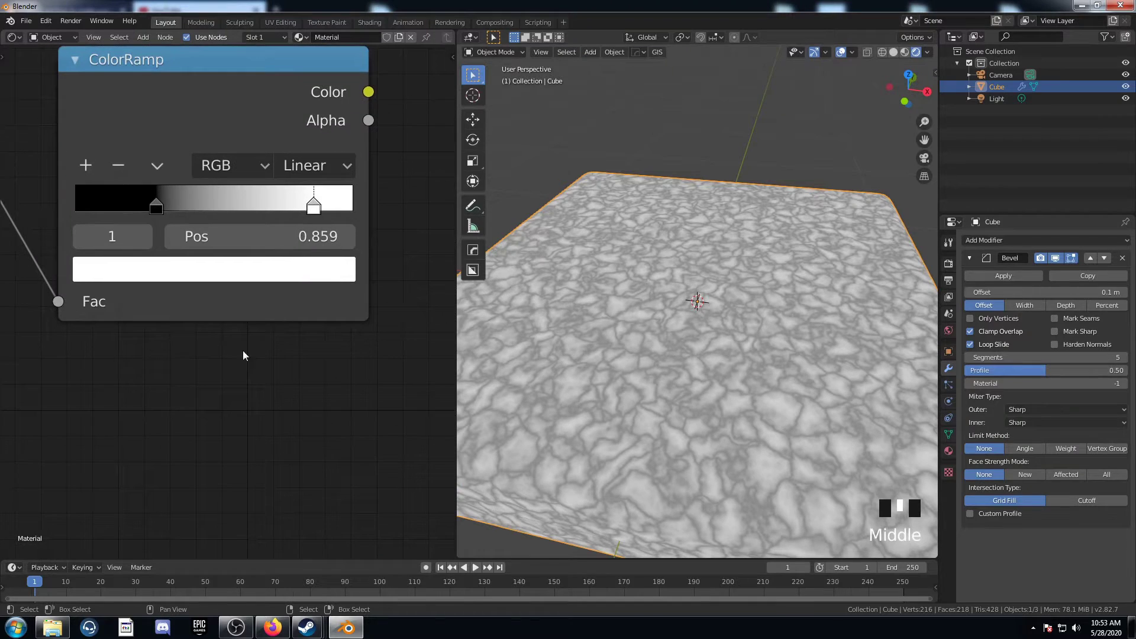
{"action": "left_click", "coordinate": [158, 207]}
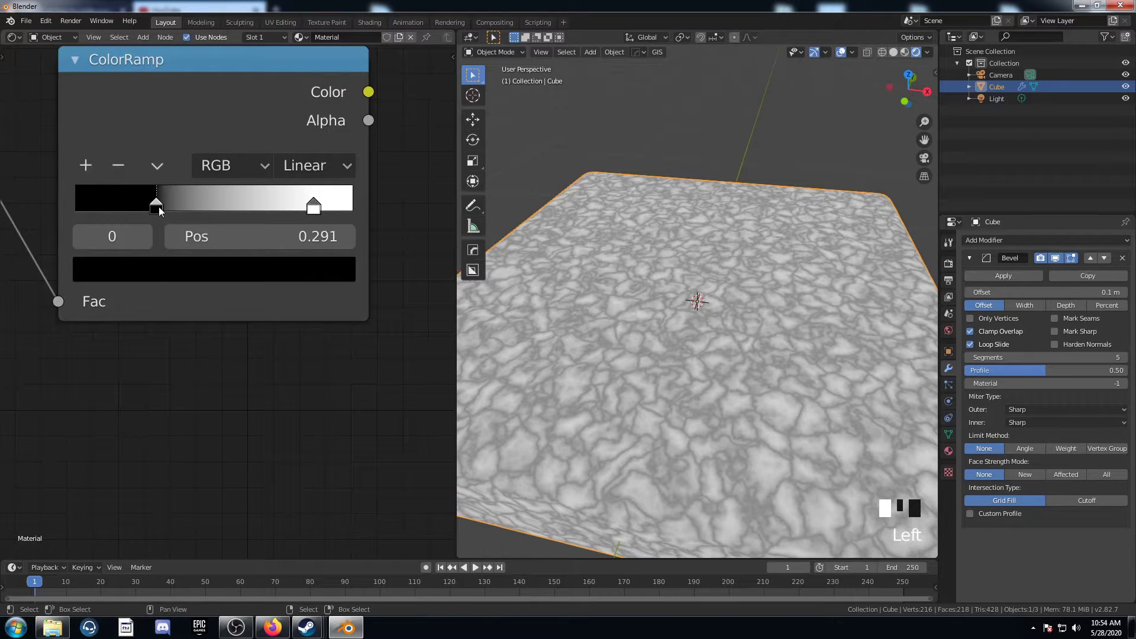
{"action": "double_click", "coordinate": [287, 240]}
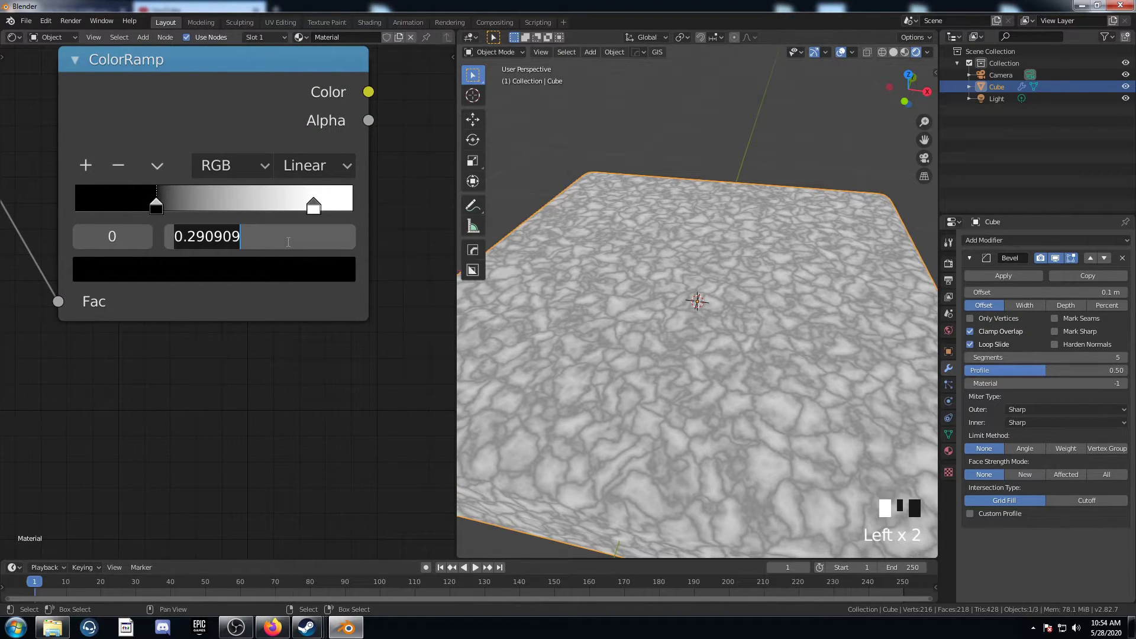
{"action": "key", "text": "BackSpace"}
{"action": "type", "text": ".32"}
{"action": "key", "text": "Return"}
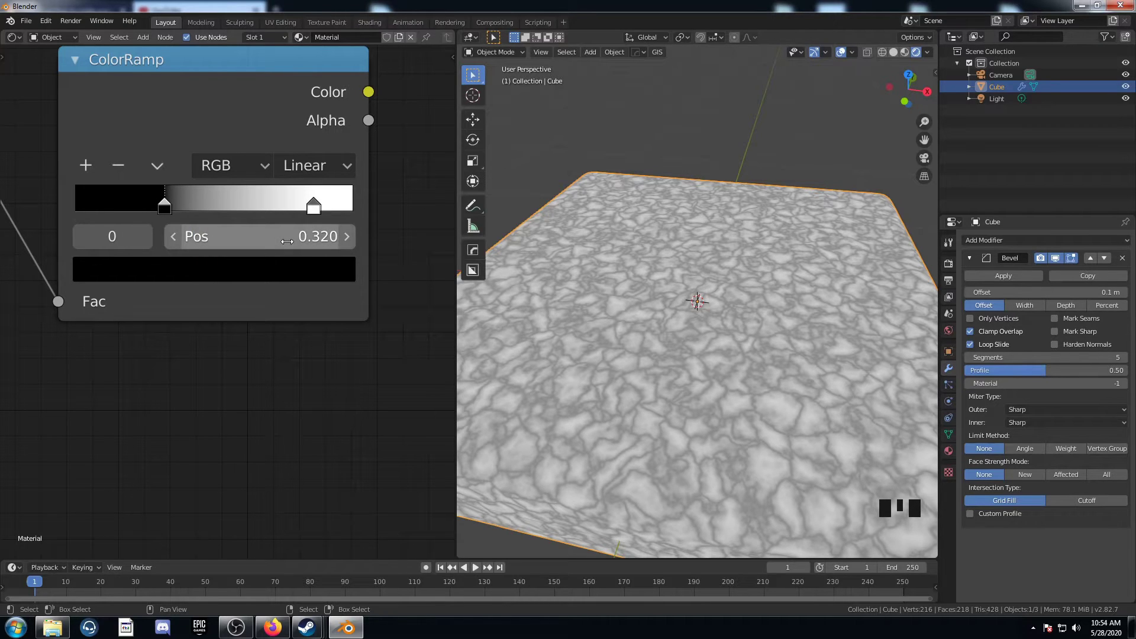
Step: Move the upper ColorRamp's white stop to position 0.85
{"action": "left_click", "coordinate": [314, 206]}
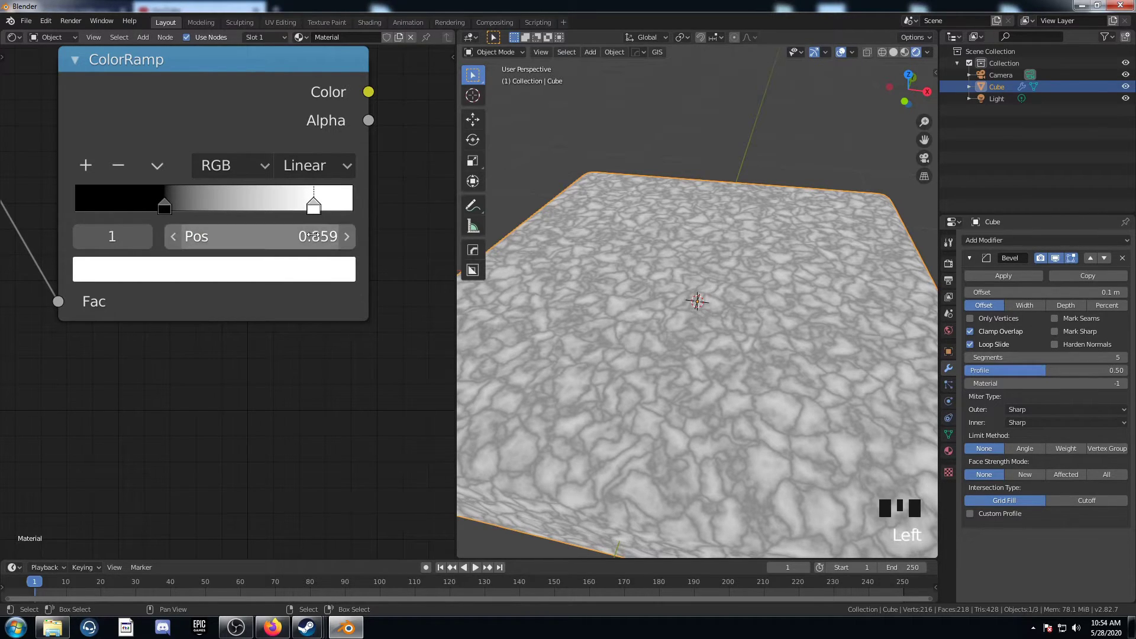
{"action": "double_click", "coordinate": [314, 236]}
{"action": "key", "text": "BackSpace"}
{"action": "type", "text": ".85"}
{"action": "key", "text": "Return"}
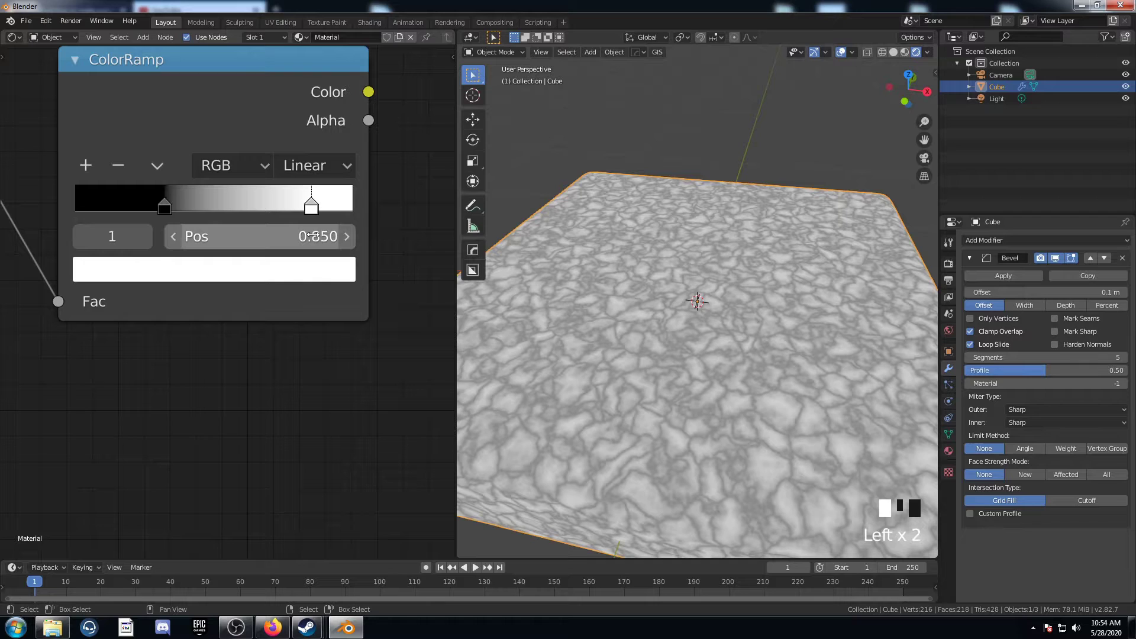
{"action": "scroll", "coordinate": [297, 362], "scroll_direction": "down", "scroll_amount": 10}
Step: Hide the N sidebar and apply Scale to the 1.9 × 1.9 × 0.219 m slab
{"action": "middle_click_drag", "start_coordinate": [307, 372], "coordinate": [187, 310]}
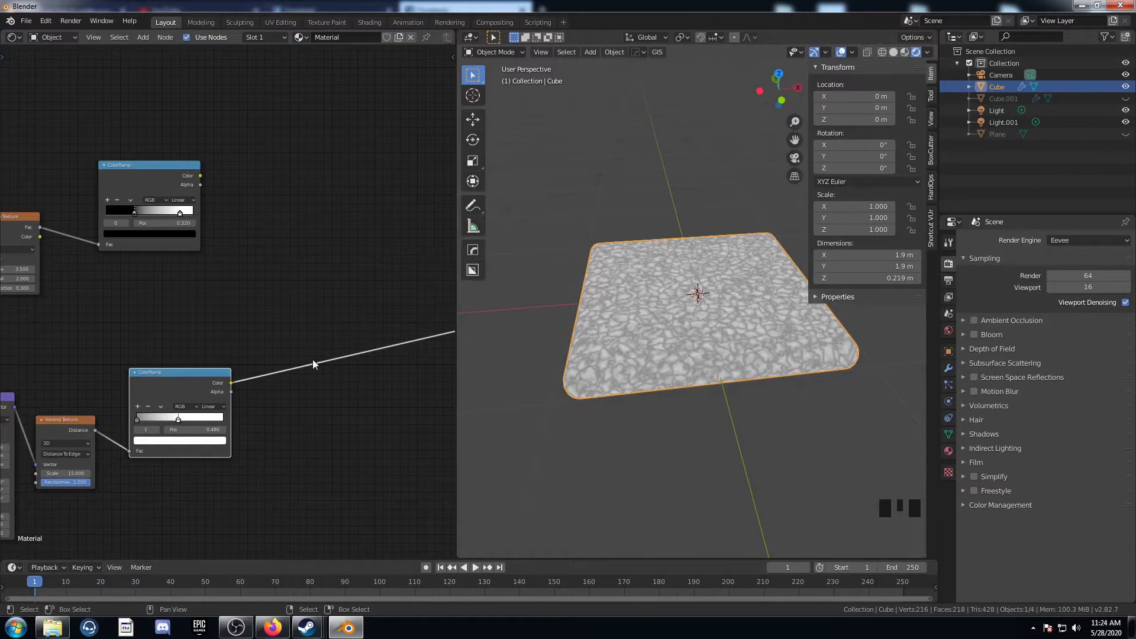
{"action": "scroll", "coordinate": [304, 406], "scroll_direction": "up", "scroll_amount": 2}
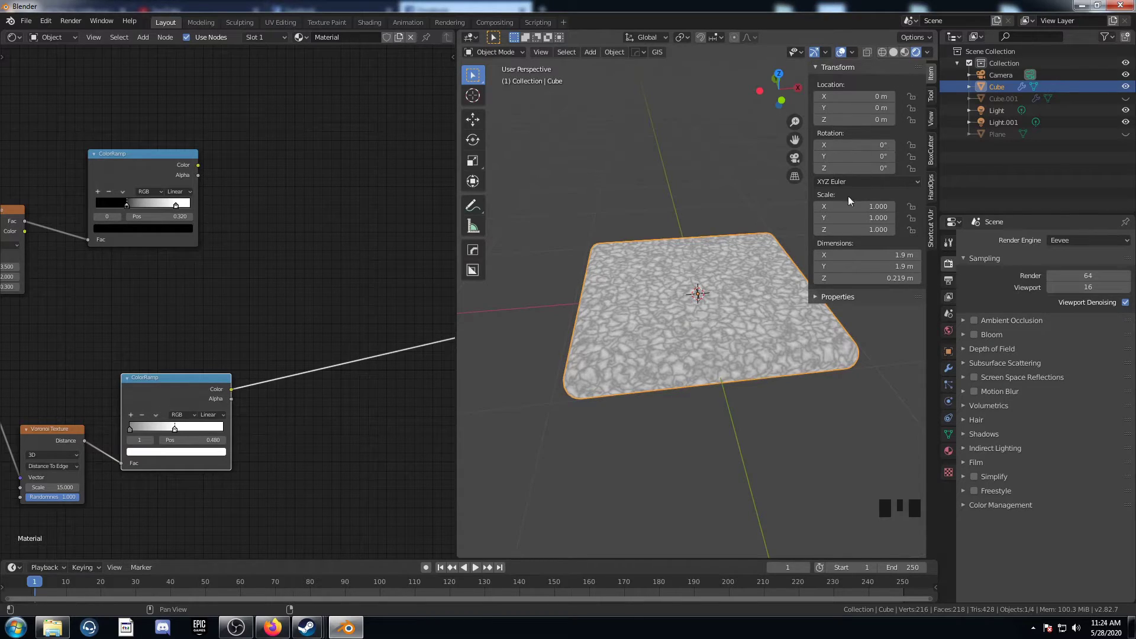
{"action": "key", "text": "n"}
{"action": "key", "text": "n"}
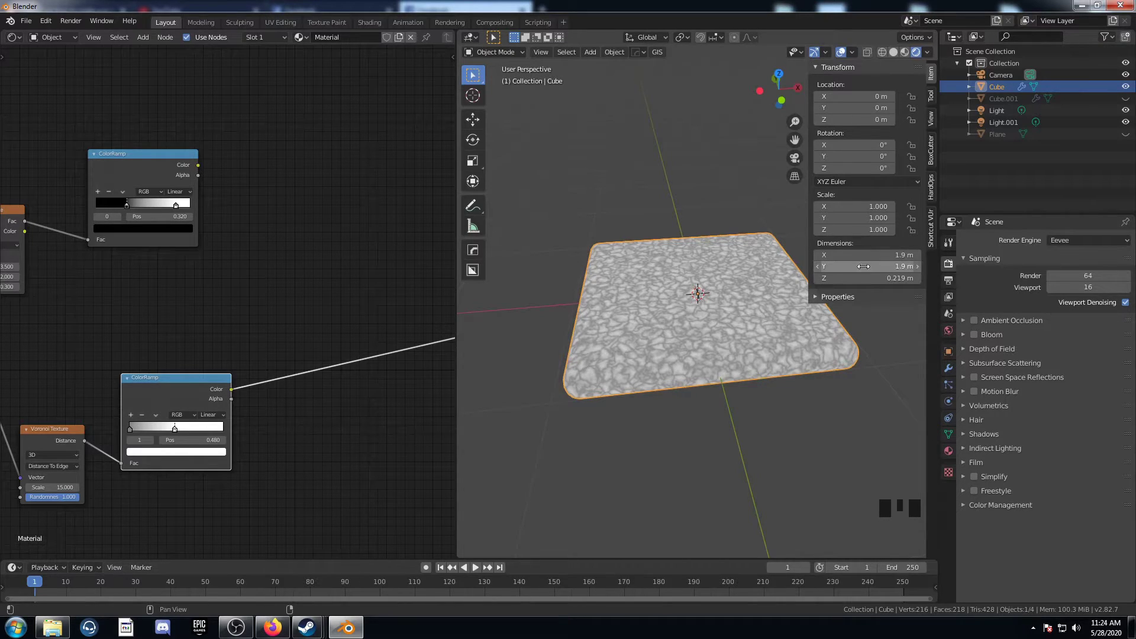
{"action": "scroll", "coordinate": [882, 296], "scroll_direction": "up", "scroll_amount": 4}
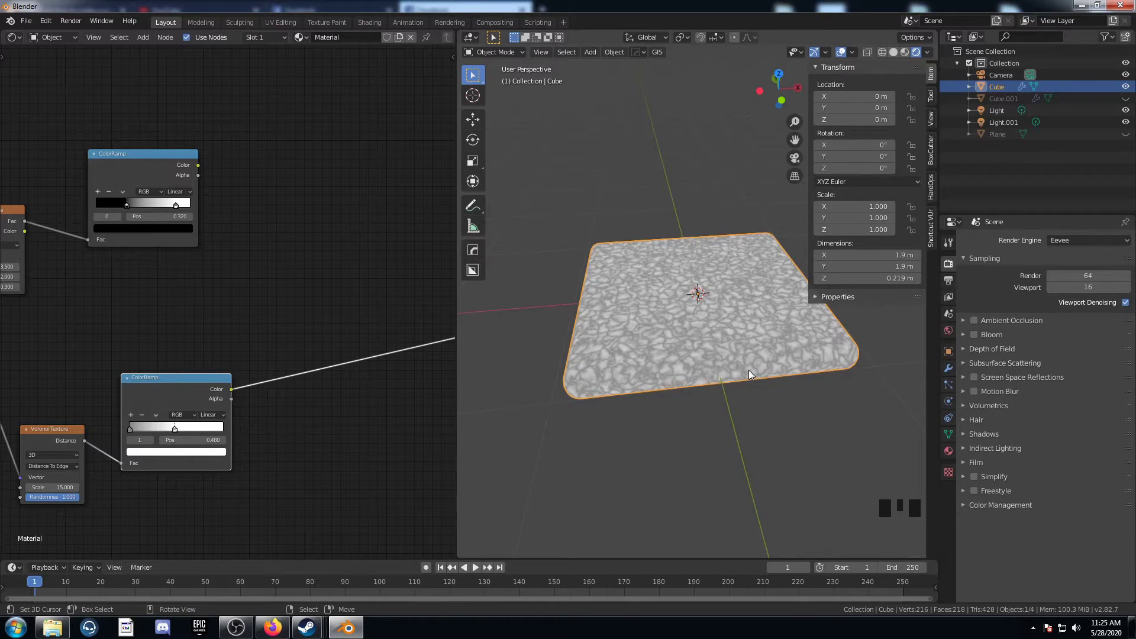
{"action": "key", "text": "n"}
{"action": "key", "text": "ctrl+a"}
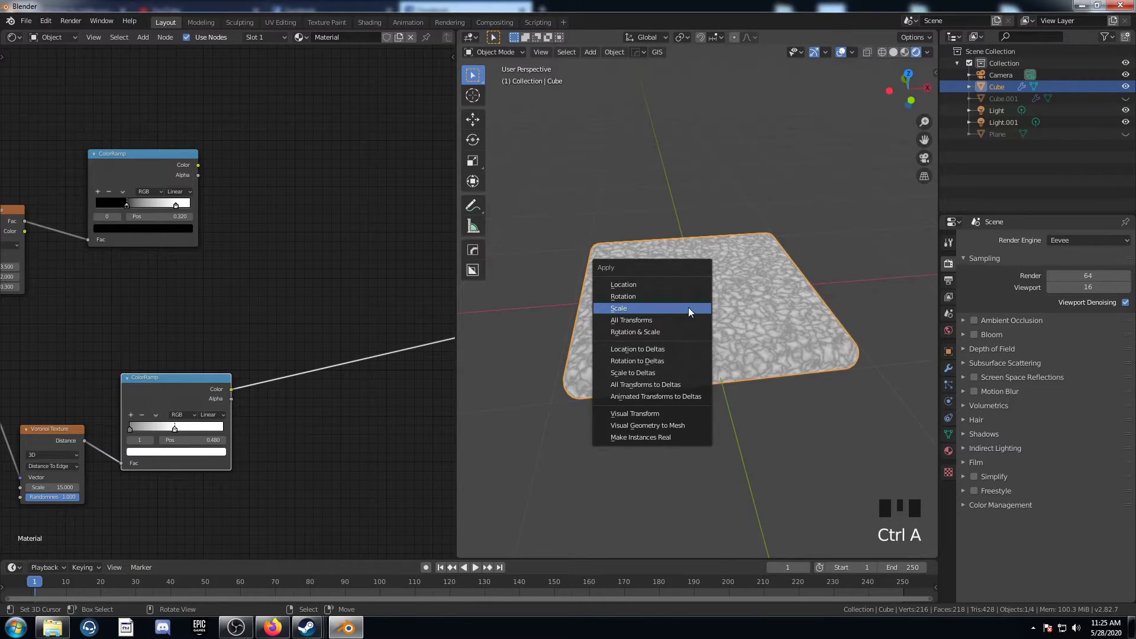
{"action": "left_click", "coordinate": [688, 308]}
{"action": "scroll", "coordinate": [698, 320], "scroll_direction": "up", "scroll_amount": 3}
{"action": "scroll", "coordinate": [702, 332], "scroll_direction": "down", "scroll_amount": 3}
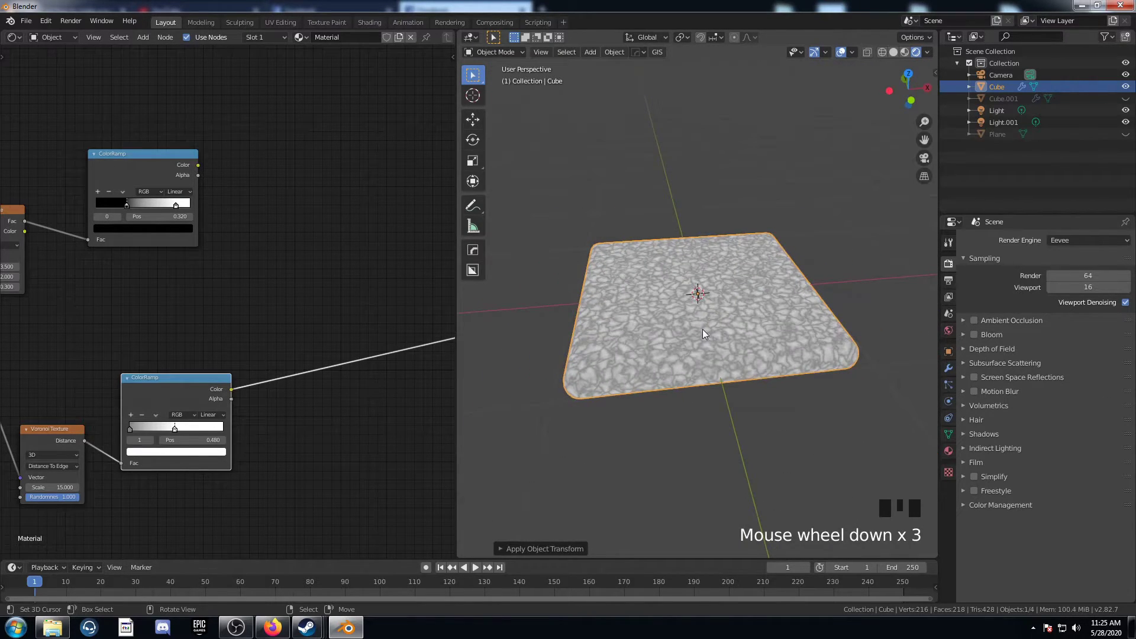
Step: Join both ColorRamps through a new Mix node, then expand it and move it right
{"action": "scroll", "coordinate": [237, 293], "scroll_direction": "down", "scroll_amount": 2}
{"action": "middle_click_drag", "start_coordinate": [248, 296], "coordinate": [322, 300]}
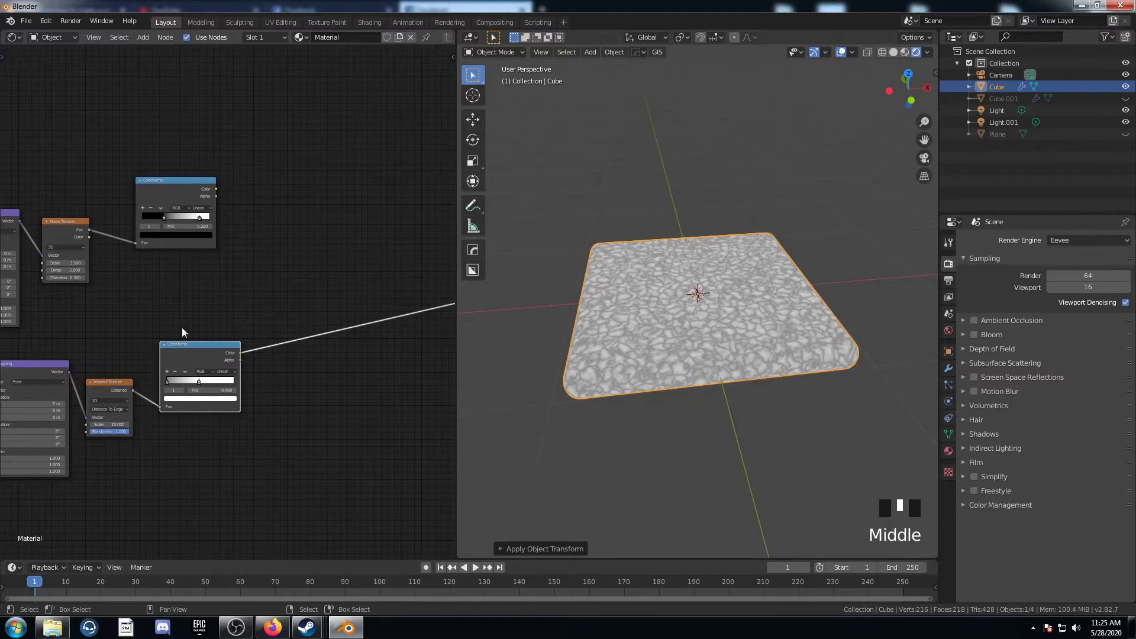
{"action": "right_click_drag", "start_coordinate": [213, 352], "coordinate": [177, 228], "text": "ctrl+shift"}
{"action": "middle_click_drag", "start_coordinate": [305, 297], "coordinate": [298, 311]}
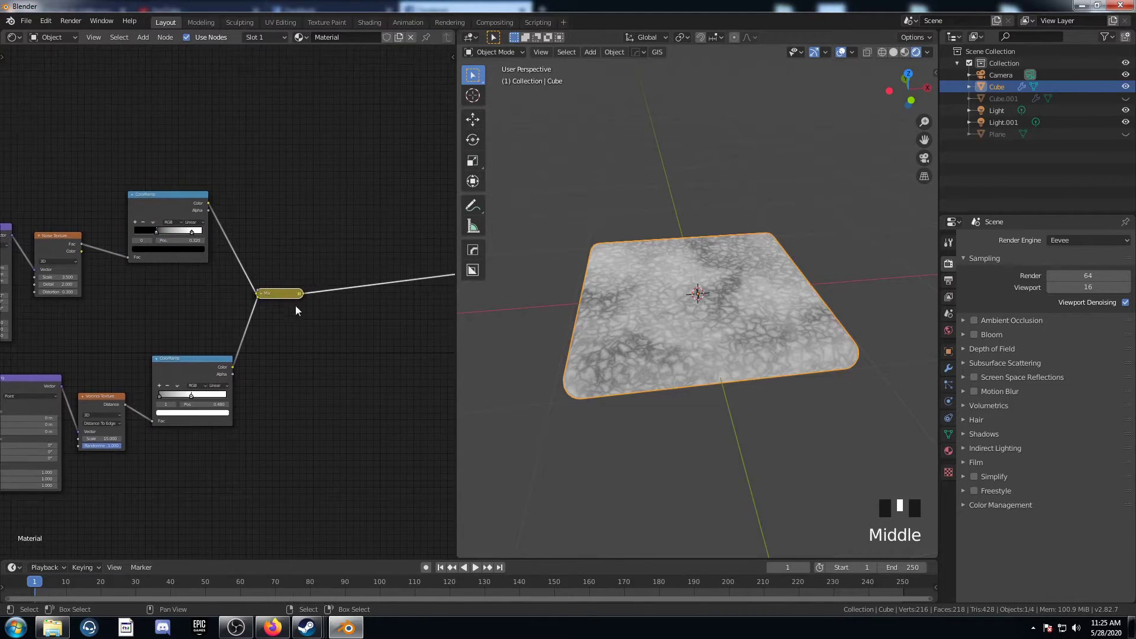
{"action": "scroll", "coordinate": [297, 310], "scroll_direction": "up", "scroll_amount": 7}
{"action": "left_click", "coordinate": [286, 290]}
{"action": "left_click_drag", "start_coordinate": [325, 357], "coordinate": [351, 358]}
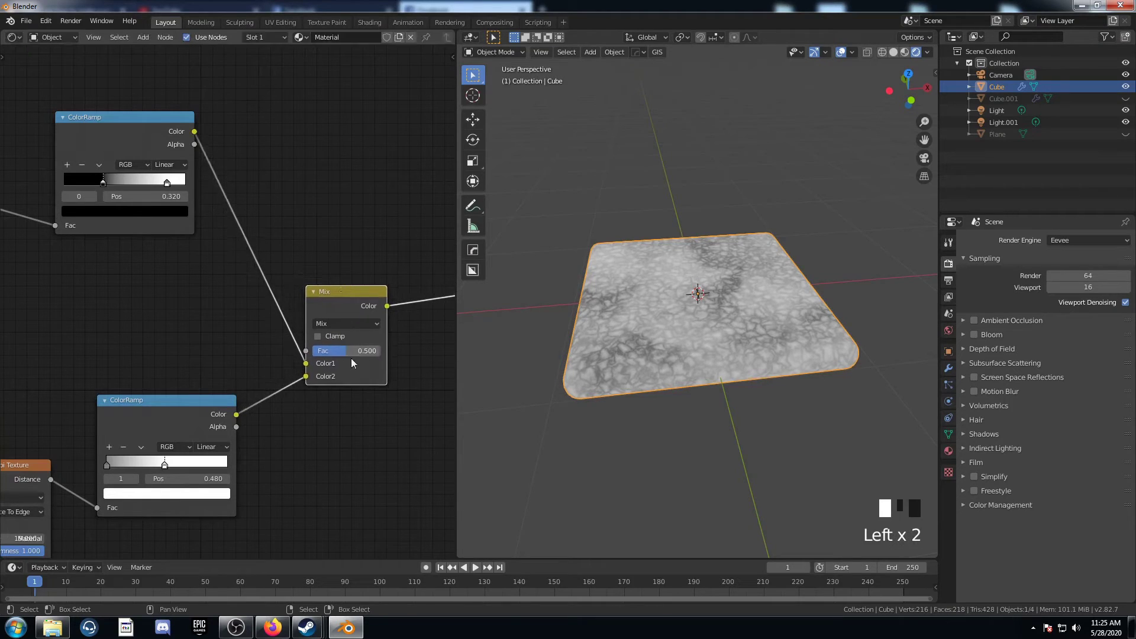
{"action": "scroll", "coordinate": [341, 438], "scroll_direction": "up", "scroll_amount": 3}
{"action": "middle_click_drag", "start_coordinate": [388, 381], "coordinate": [360, 387]}
Step: Set the new Mix node's Fac to 0.15
{"action": "left_click", "coordinate": [365, 371]}
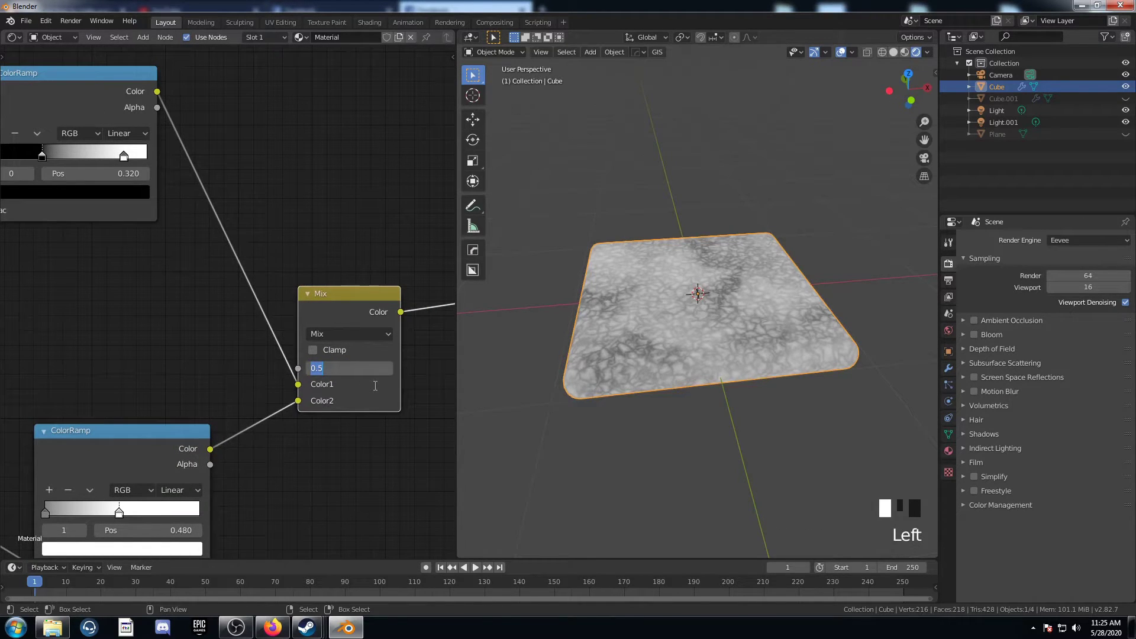
{"action": "key", "text": "BackSpace"}
{"action": "type", "text": ".15"}
{"action": "key", "text": "Return"}
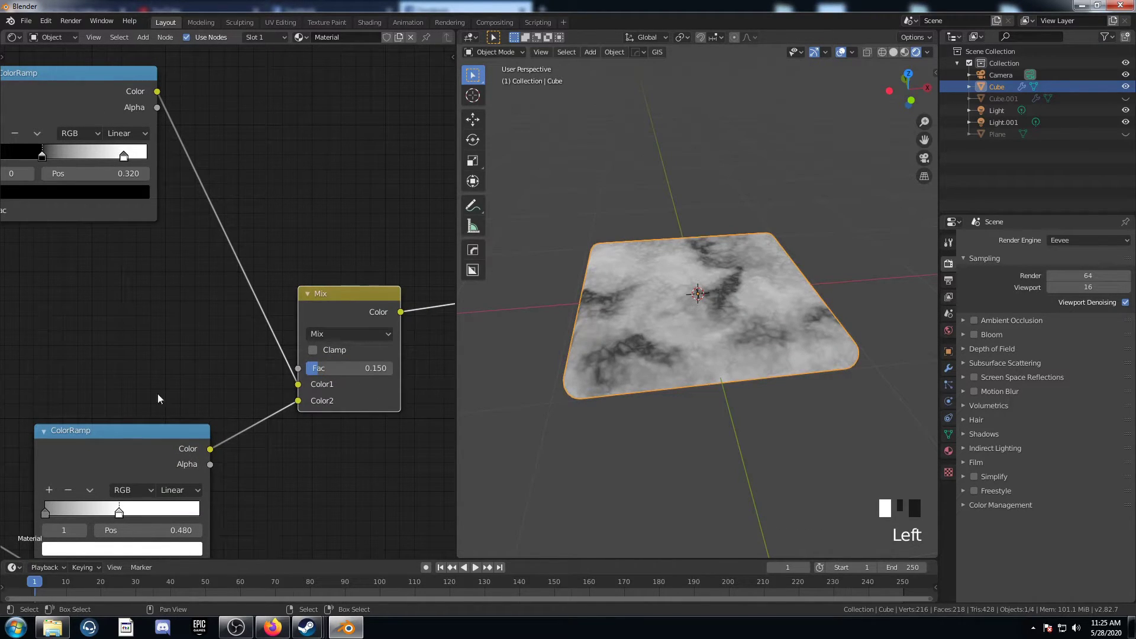
{"action": "scroll", "coordinate": [158, 398], "scroll_direction": "down", "scroll_amount": 4}
Step: Add a ColorRamp via search 'ramp' and drop it onto the Mix output link
{"action": "middle_click_drag", "start_coordinate": [271, 366], "coordinate": [121, 387]}
{"action": "key", "text": "shift+a"}
{"action": "left_click", "coordinate": [333, 382]}
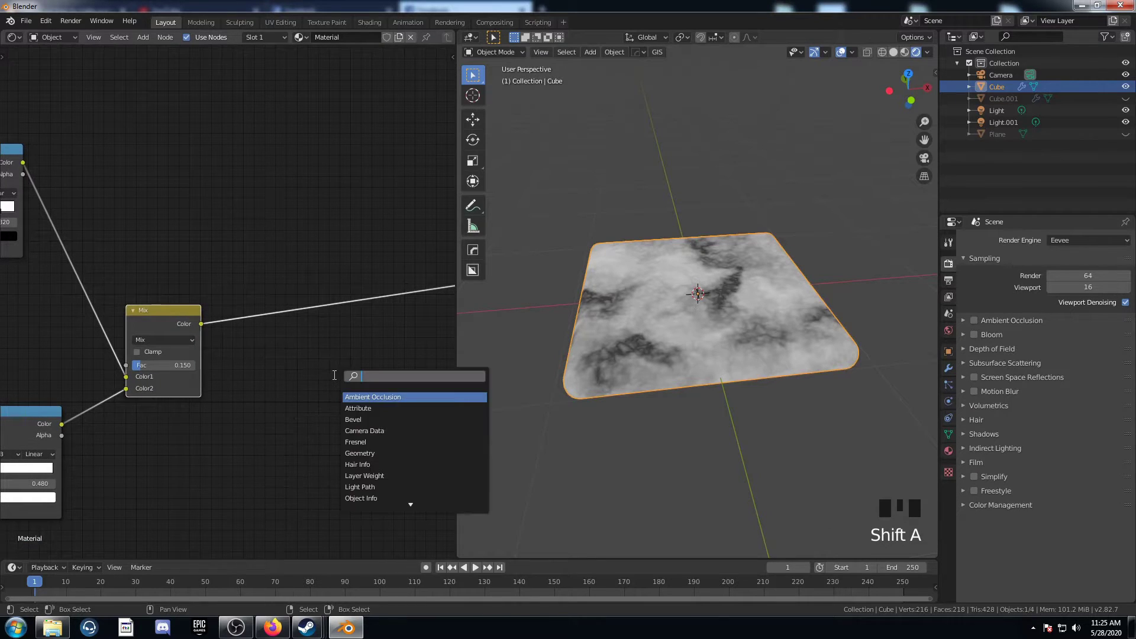
{"action": "type", "text": "ramp"}
{"action": "key", "text": "Return"}
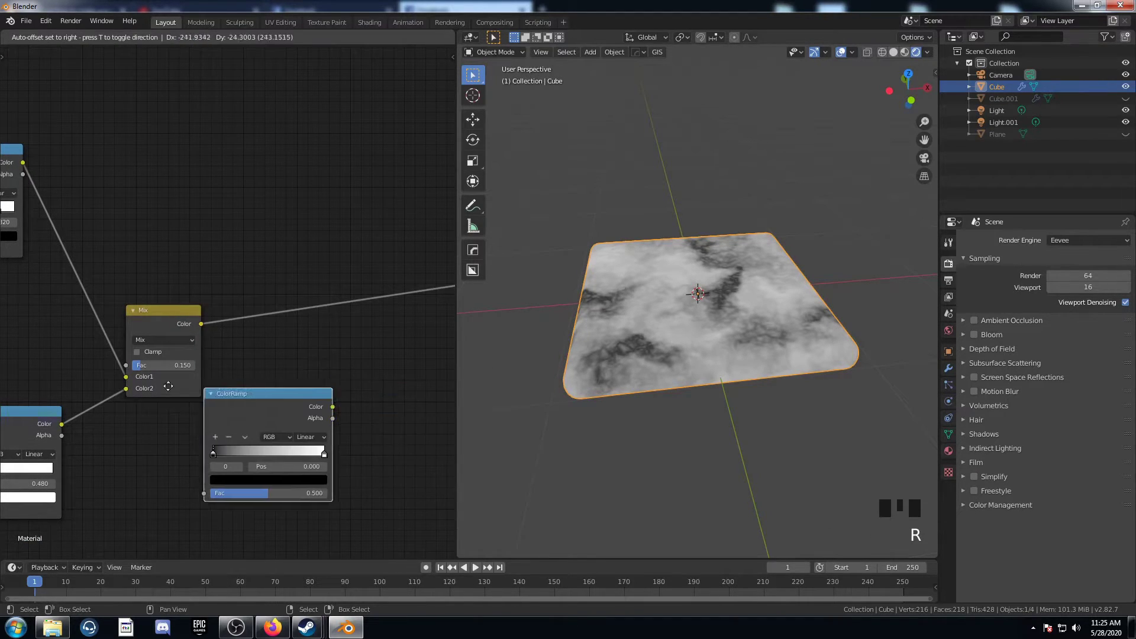
{"action": "left_click", "coordinate": [210, 264]}
Step: Move the new ramp's black stop to 0.25 and view the slab from above
{"action": "middle_click_drag", "start_coordinate": [241, 317], "coordinate": [202, 317]}
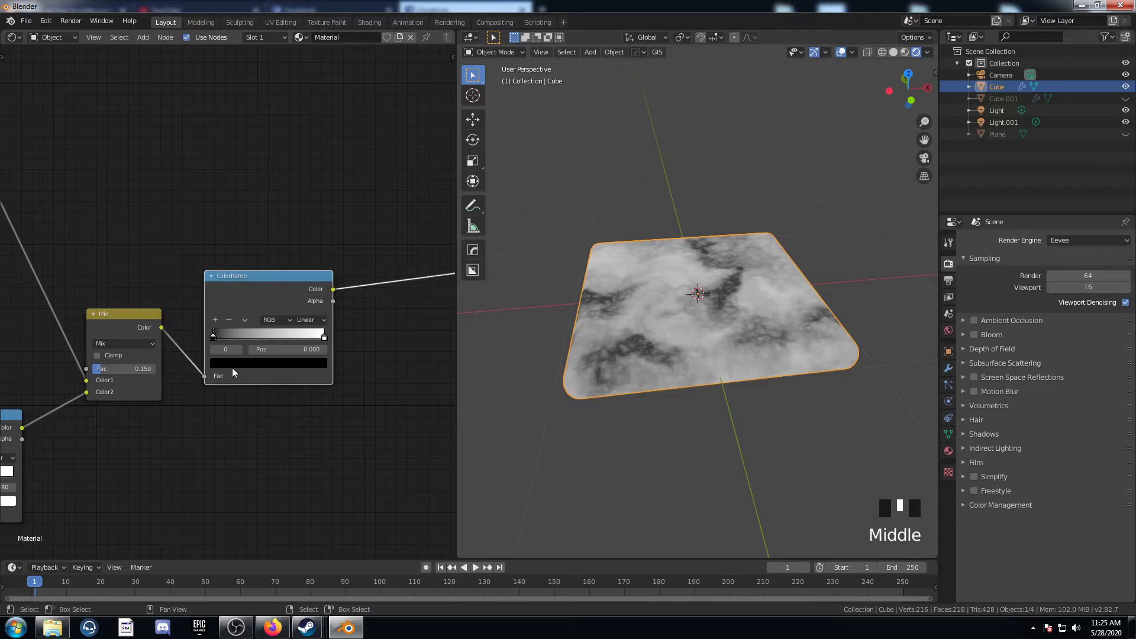
{"action": "scroll", "coordinate": [249, 381], "scroll_direction": "up", "scroll_amount": 7}
{"action": "left_click", "coordinate": [348, 388]}
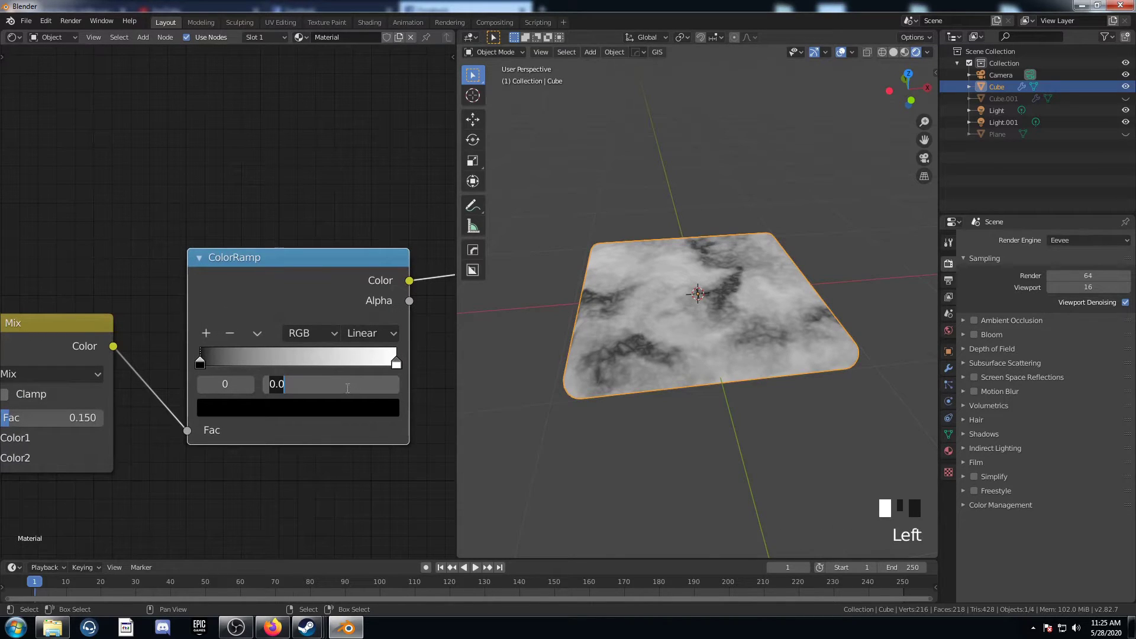
{"action": "type", "text": ".25"}
{"action": "key", "text": "Return"}
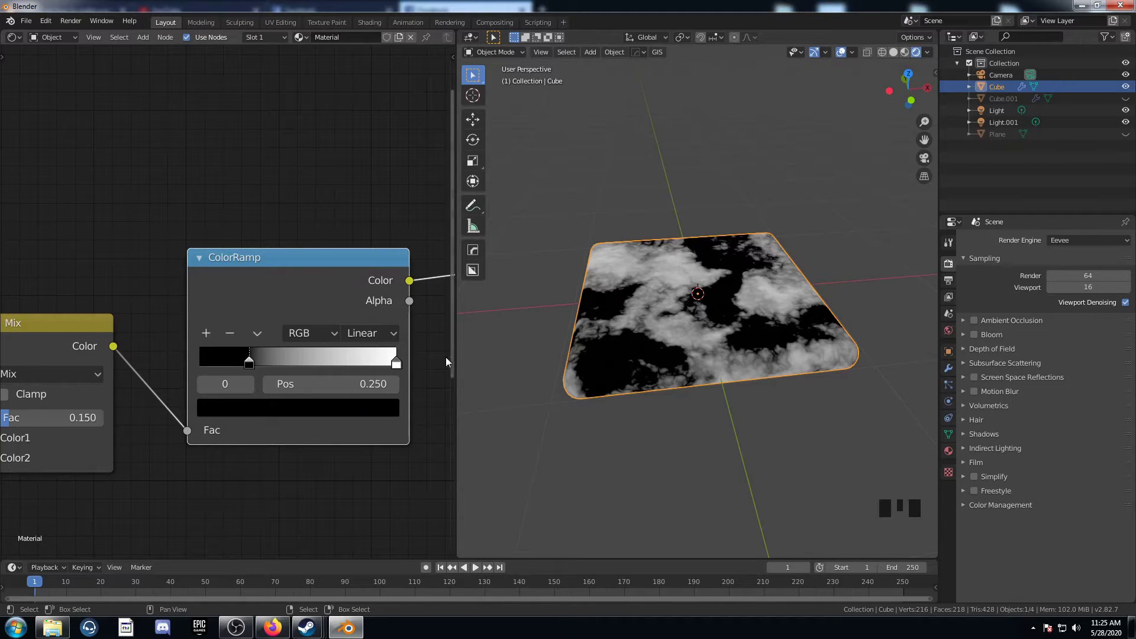
{"action": "middle_click_drag", "start_coordinate": [708, 354], "coordinate": [689, 429]}
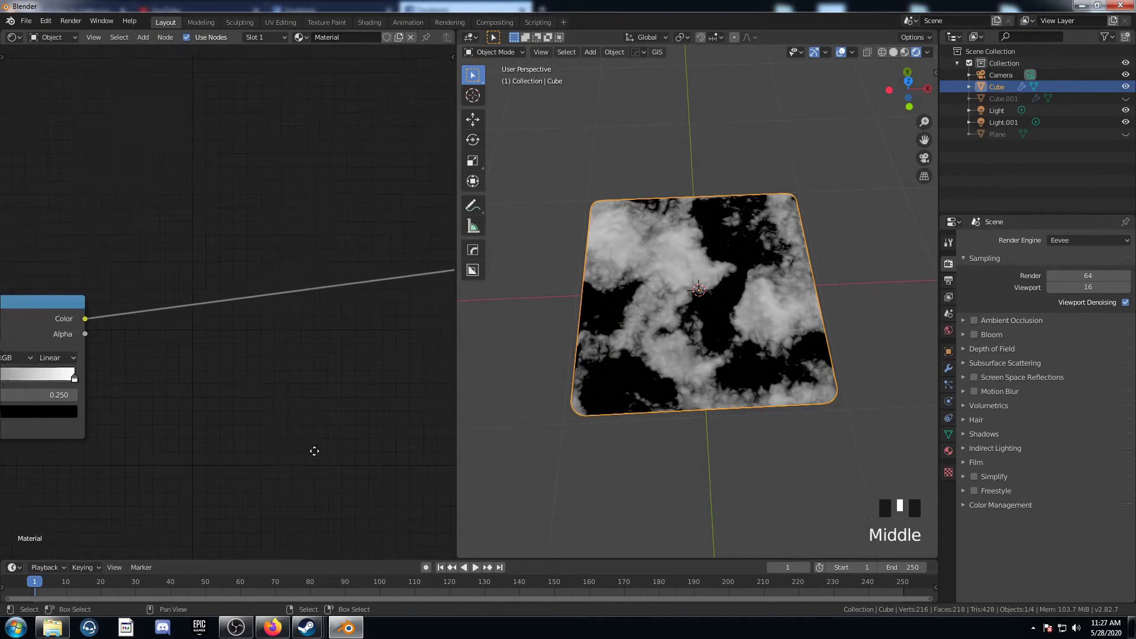
Step: Insert a second ColorRamp, found by searching 'color r', into the link after the first
{"action": "key", "text": "shift+a"}
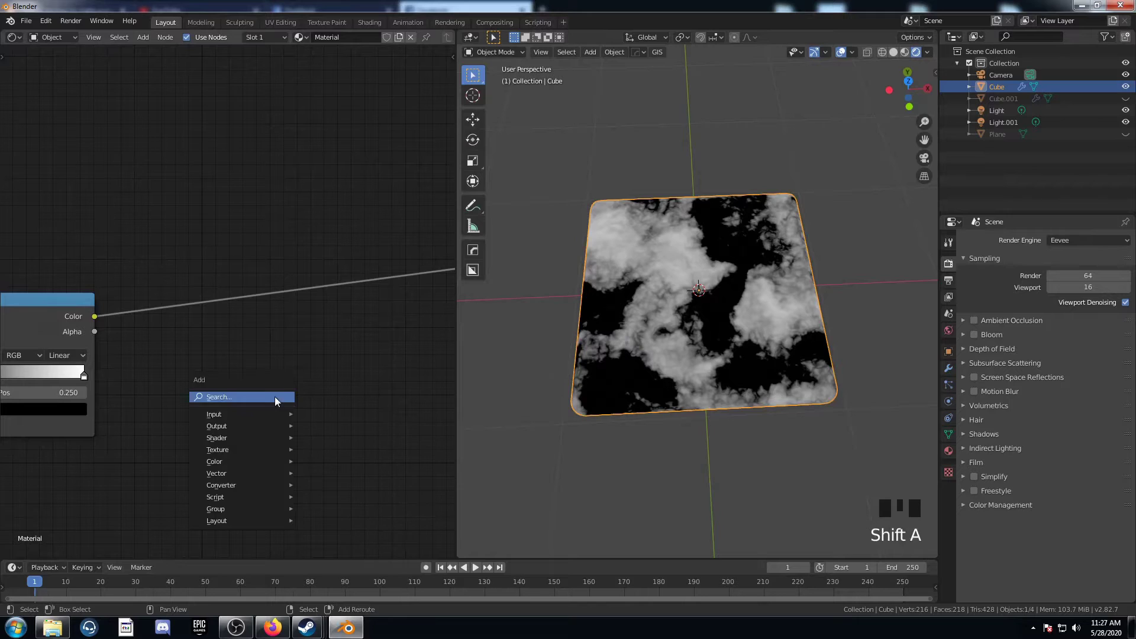
{"action": "left_click", "coordinate": [276, 397]}
{"action": "type", "text": "color r"}
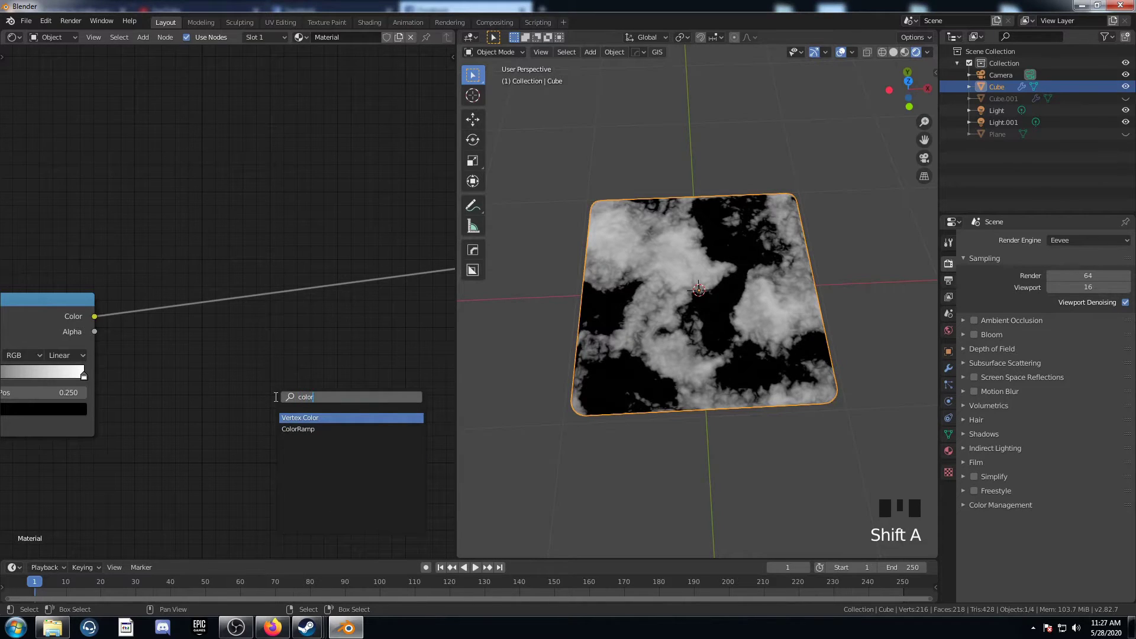
{"action": "key", "text": "Return"}
{"action": "left_click", "coordinate": [199, 237]}
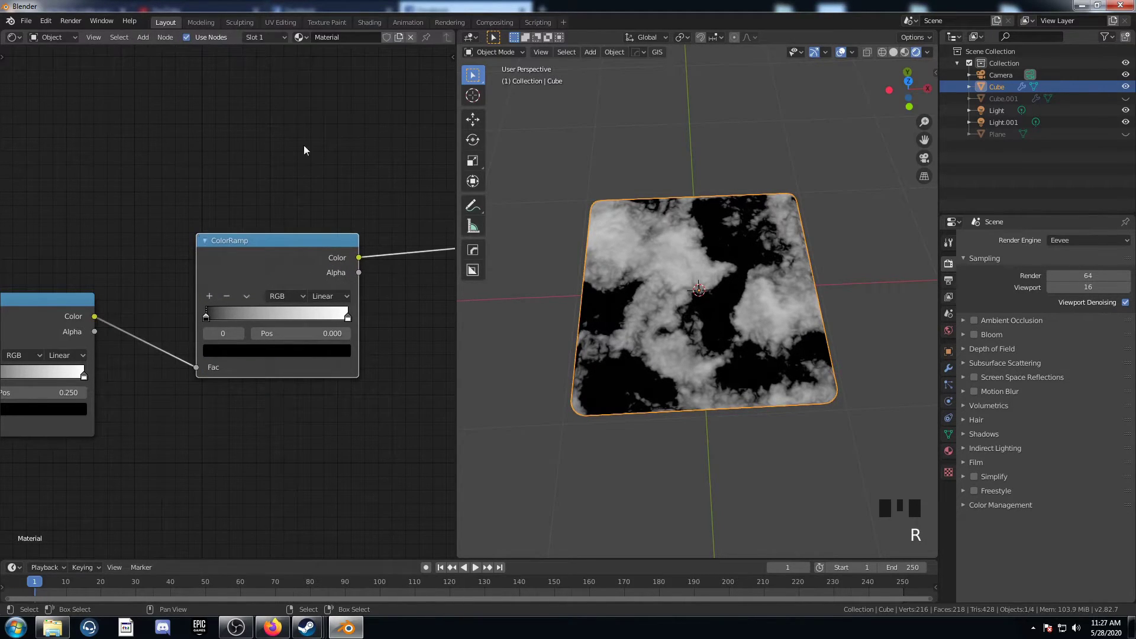
{"action": "middle_click_drag", "start_coordinate": [355, 406], "coordinate": [199, 239]}
{"action": "left_click", "coordinate": [209, 258]}
{"action": "scroll", "coordinate": [290, 411], "scroll_direction": "up", "scroll_amount": 4}
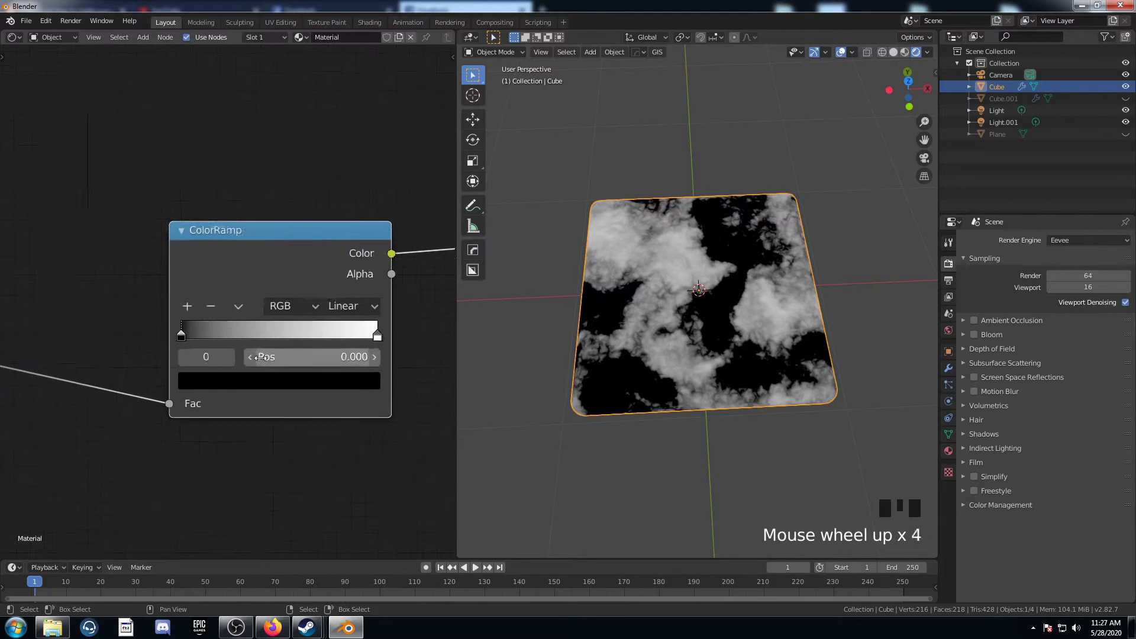
{"action": "middle_click_drag", "start_coordinate": [290, 413], "coordinate": [261, 413]}
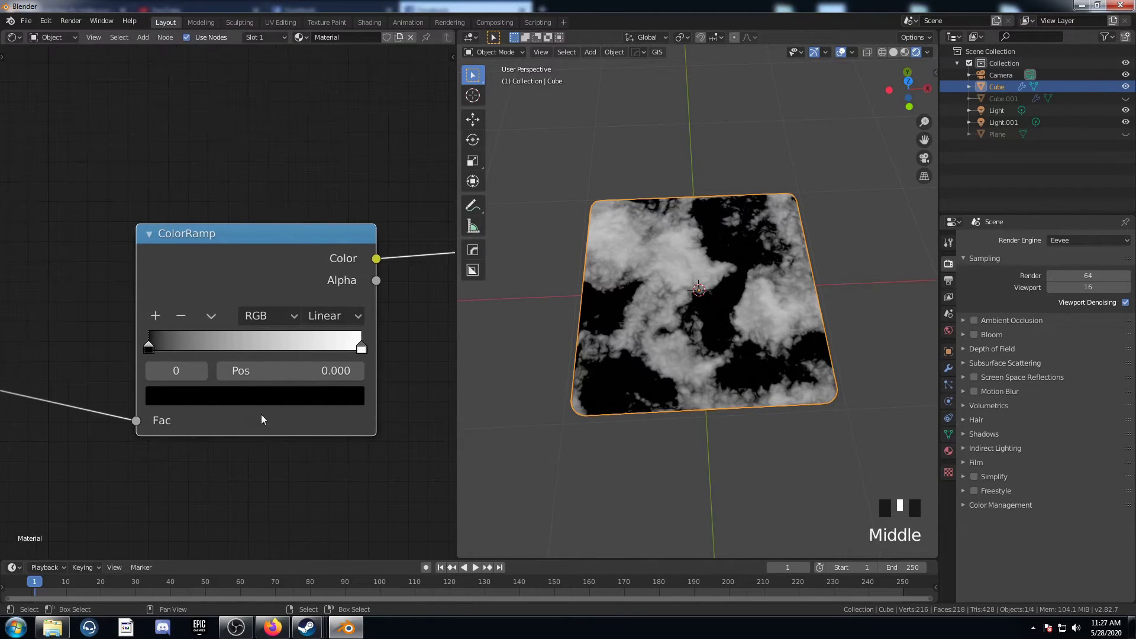
Step: Set the second ramp's black stop to 0.2 and white stop to 0.67
{"action": "double_click", "coordinate": [315, 371]}
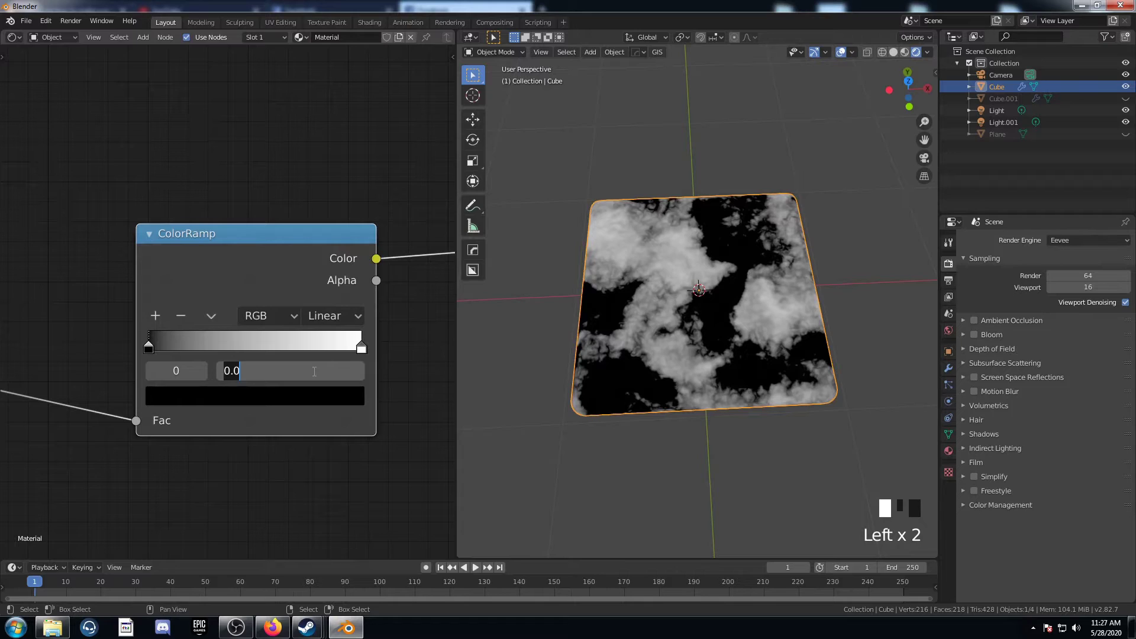
{"action": "type", "text": "0.2"}
{"action": "key", "text": "Return"}
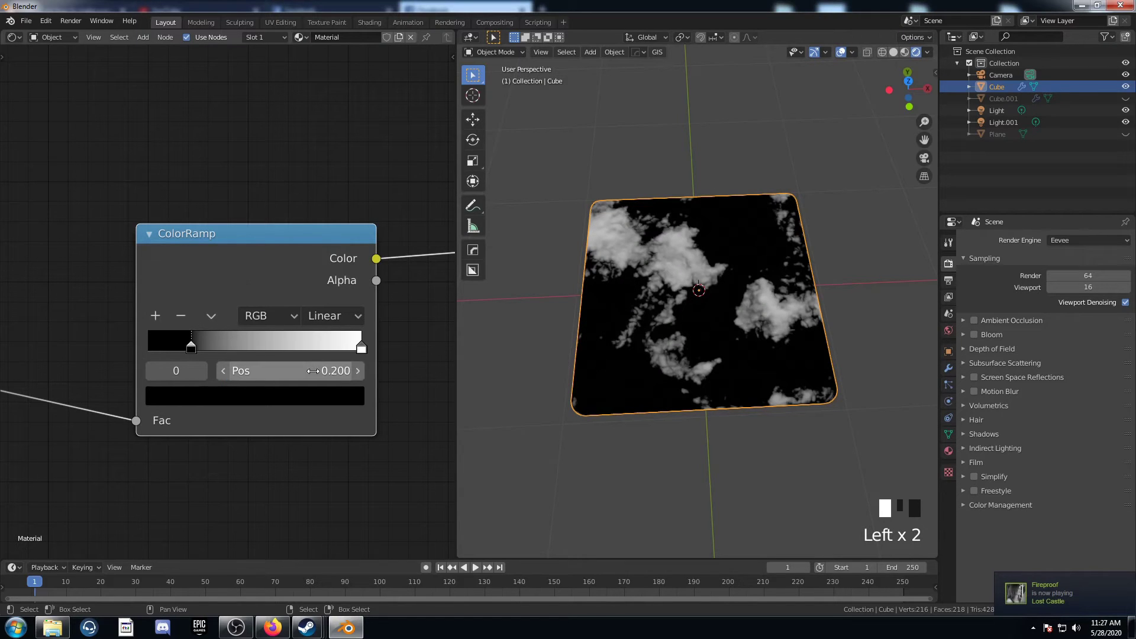
{"action": "left_click", "coordinate": [361, 348]}
{"action": "double_click", "coordinate": [338, 369]}
{"action": "type", "text": "."}
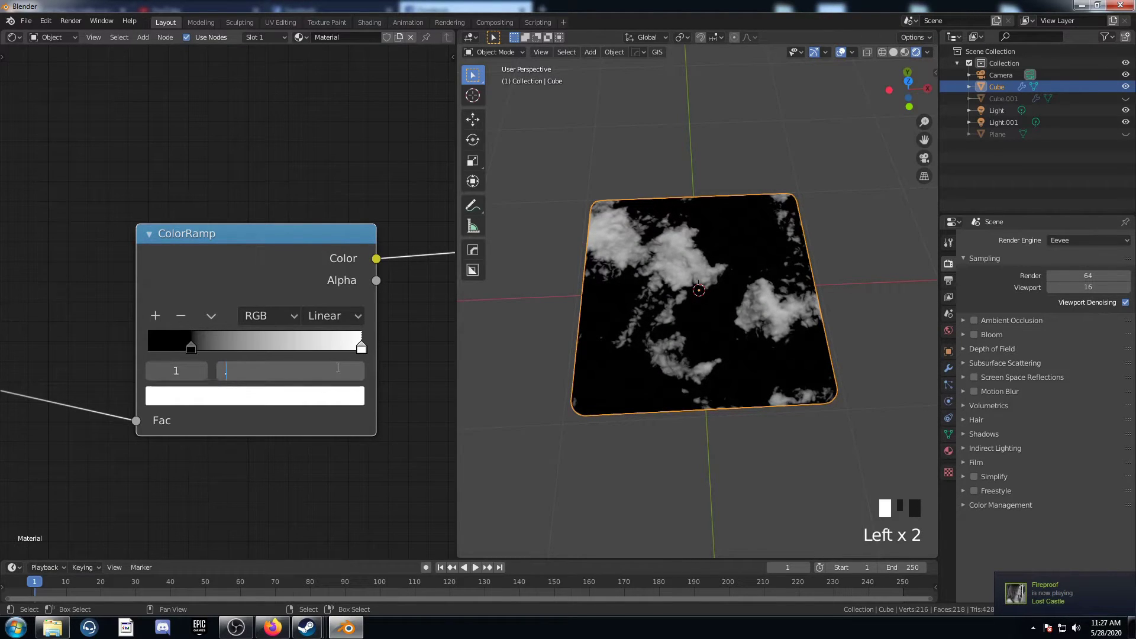
{"action": "type", "text": "67"}
{"action": "key", "text": "Return"}
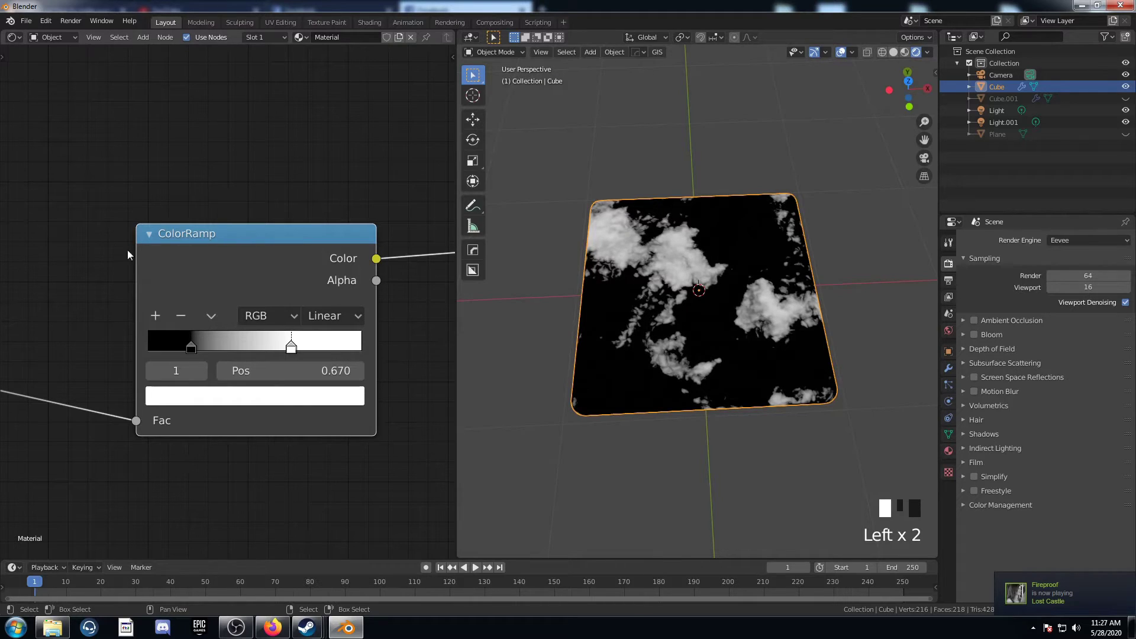
Step: Add grey stops to the second ramp at 0.35 and 0.45
{"action": "left_click", "coordinate": [156, 315]}
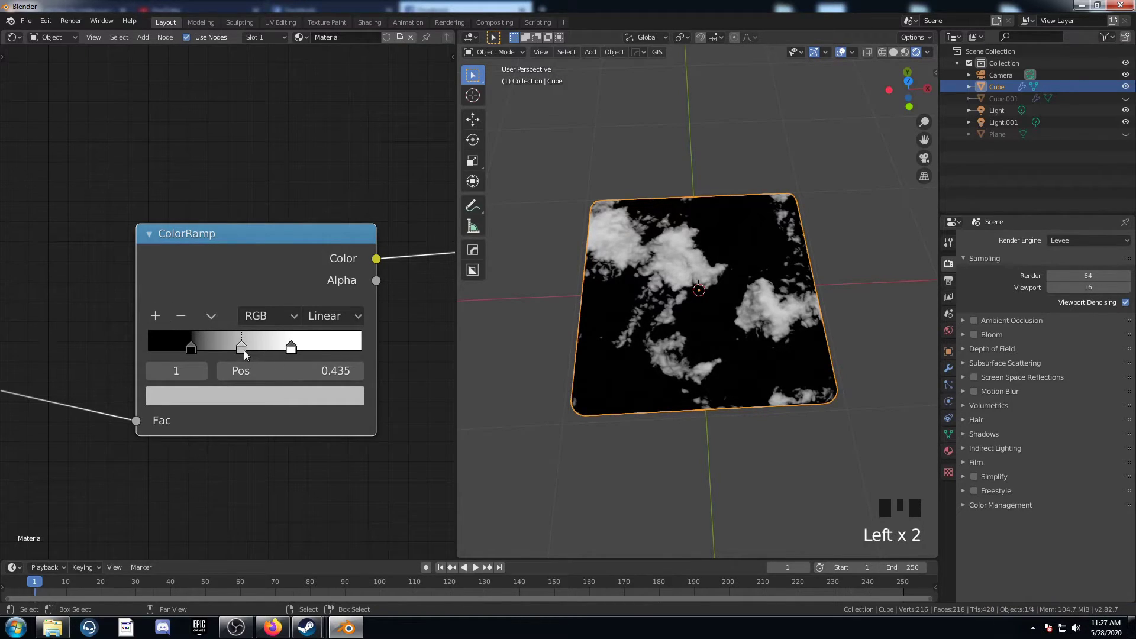
{"action": "double_click", "coordinate": [315, 371]}
{"action": "type", "text": ".35"}
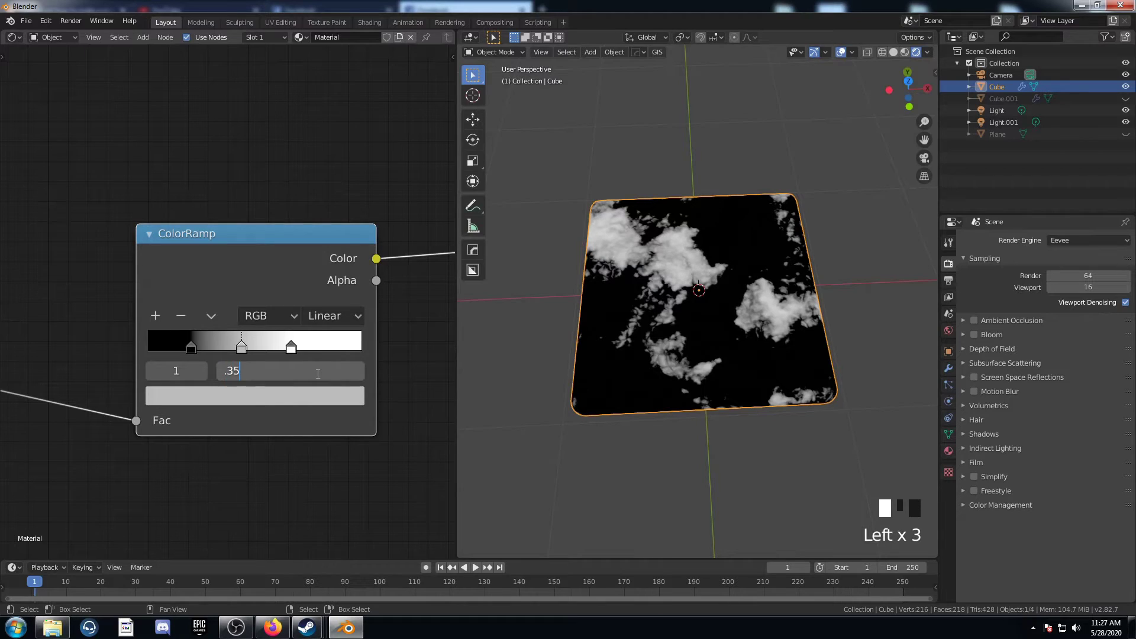
{"action": "key", "text": "Return"}
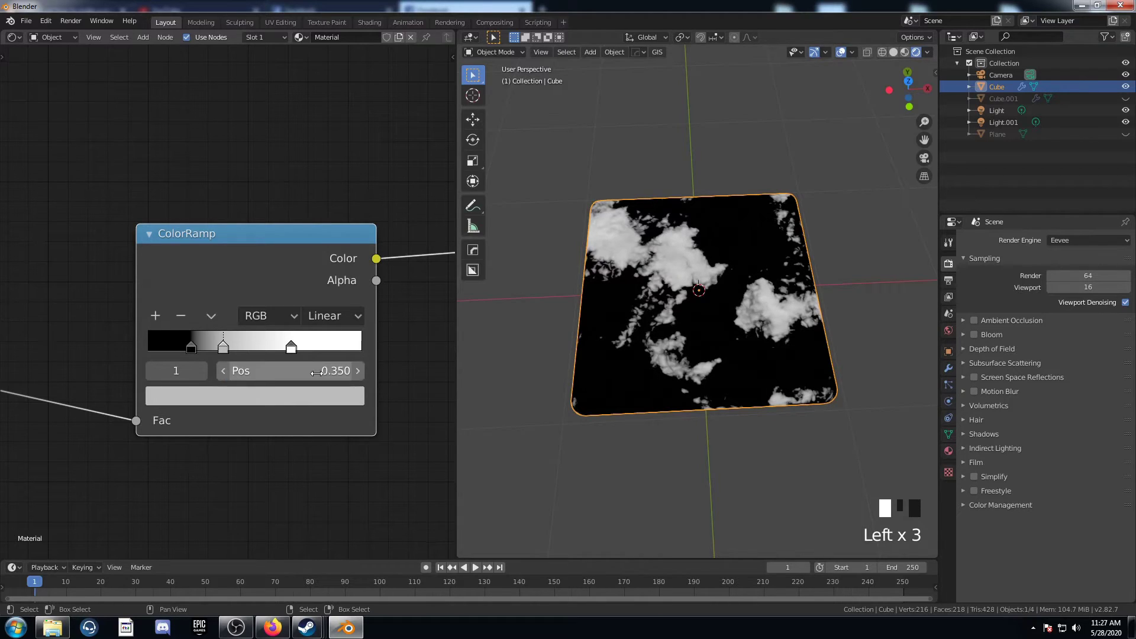
{"action": "left_click", "coordinate": [155, 314]}
{"action": "double_click", "coordinate": [315, 371]}
{"action": "type", "text": ".45"}
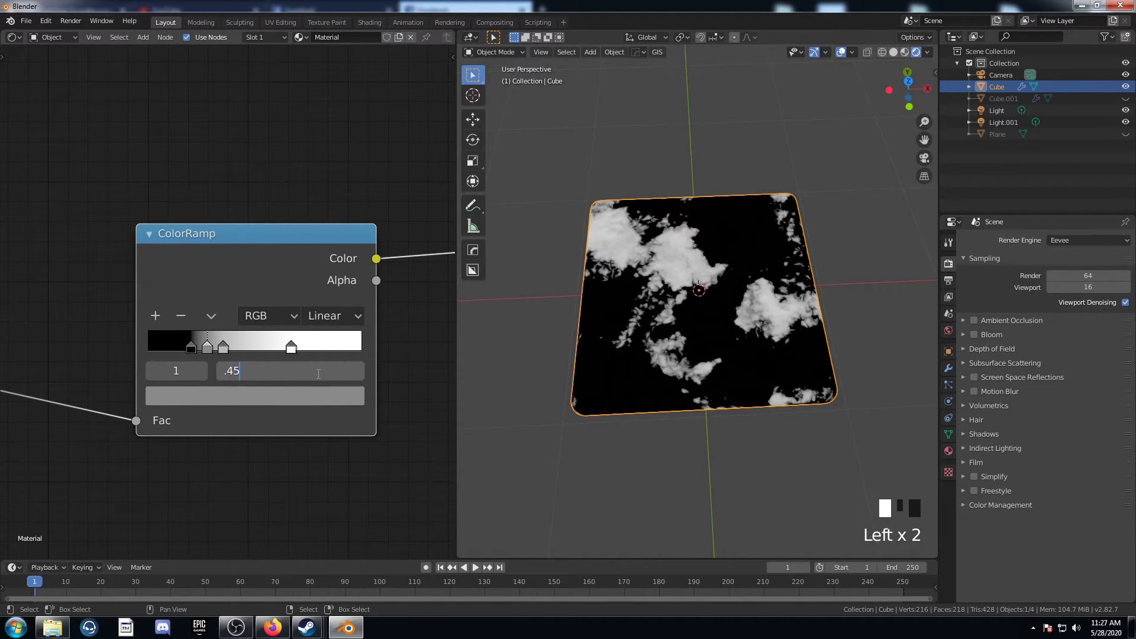
{"action": "key", "text": "Return"}
Step: Add two more stops to the second ramp at 0.49 and 0.58
{"action": "left_click", "coordinate": [156, 317]}
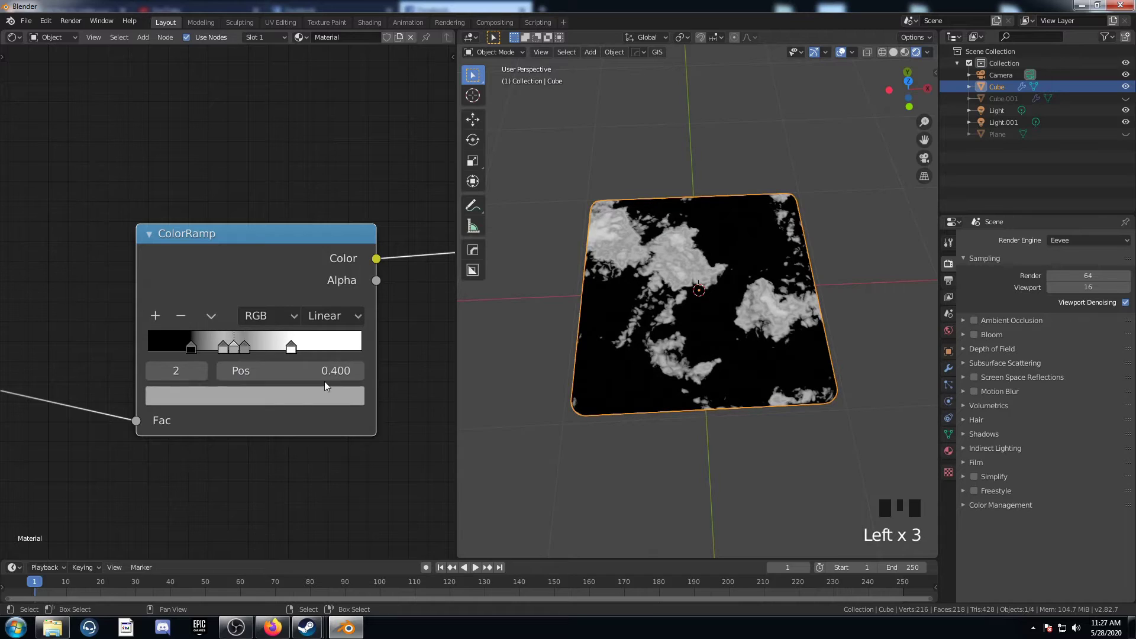
{"action": "left_click", "coordinate": [315, 371]}
{"action": "type", "text": ".49"}
{"action": "key", "text": "Return"}
{"action": "left_click", "coordinate": [155, 315]}
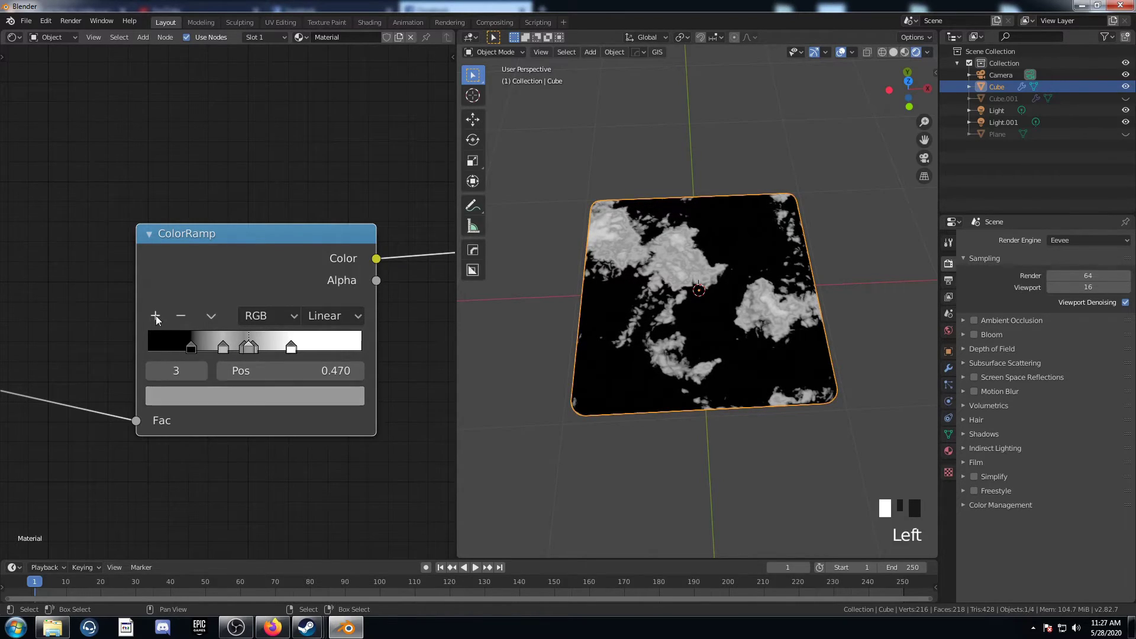
{"action": "left_click", "coordinate": [289, 367]}
{"action": "type", "text": ".58"}
{"action": "key", "text": "Return"}
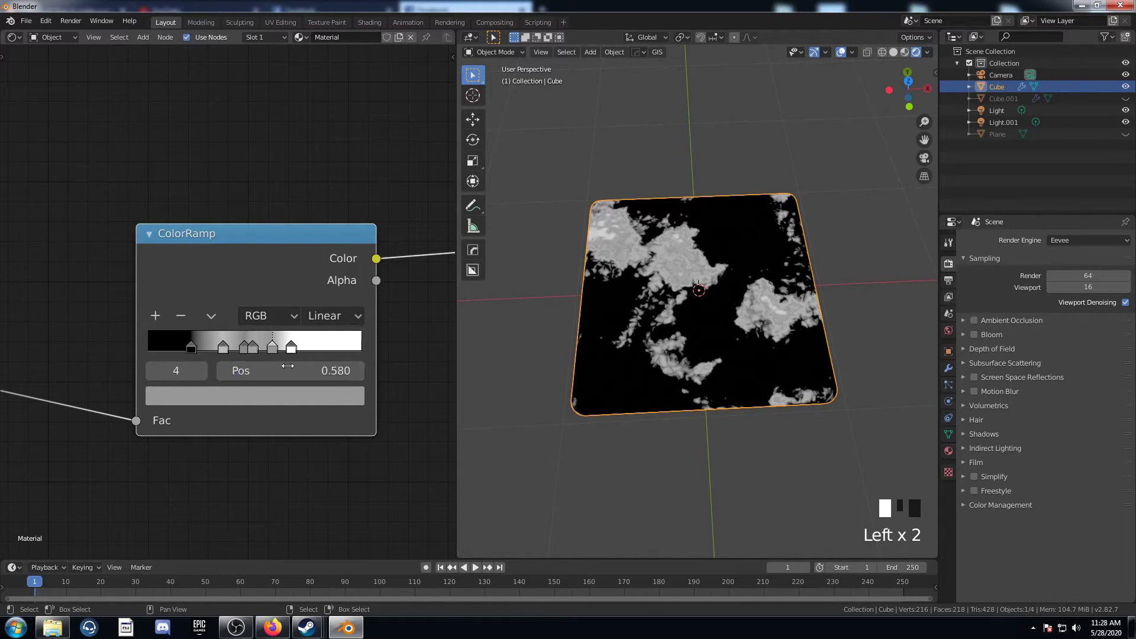
{"action": "scroll", "coordinate": [307, 334], "scroll_direction": "up", "scroll_amount": 2}
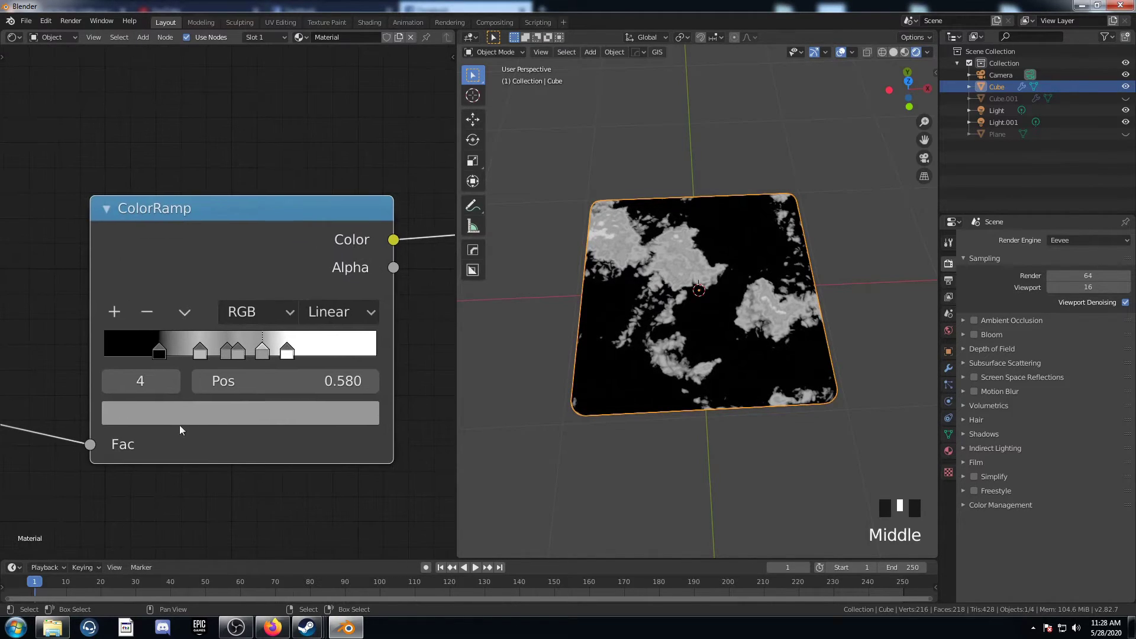
Step: Check the 0.2 ColorRamp stop's colour, then tint the 0.35 stop a light blue-grey
{"action": "left_click", "coordinate": [163, 354]}
{"action": "left_click", "coordinate": [339, 417]}
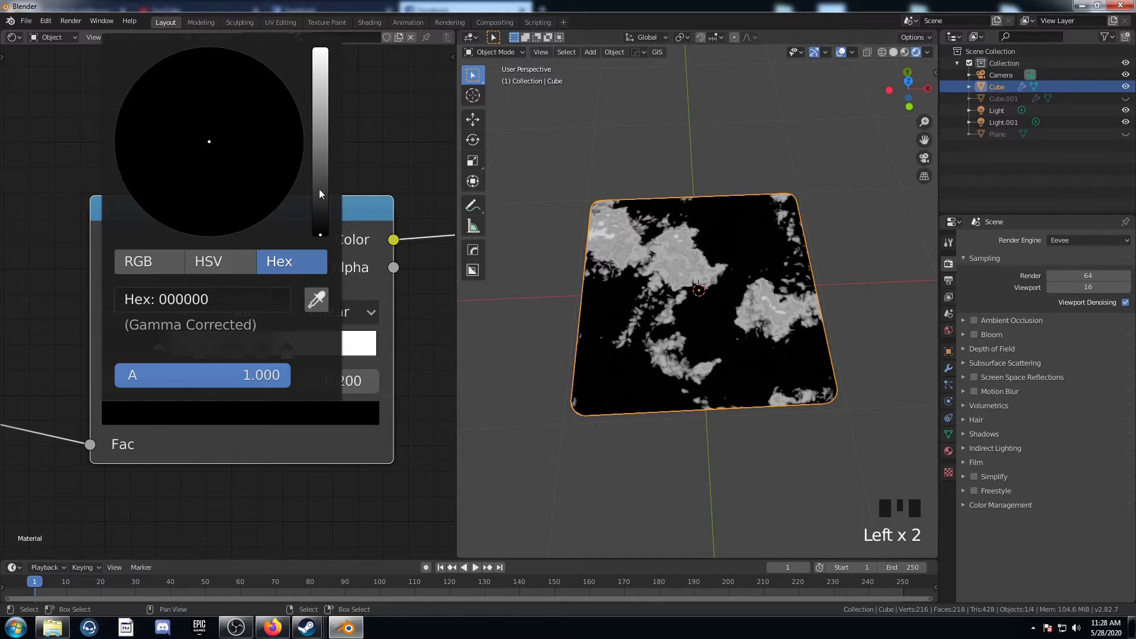
{"action": "scroll", "coordinate": [276, 151], "scroll_direction": "up", "scroll_amount": 6}
{"action": "scroll", "coordinate": [274, 152], "scroll_direction": "up", "scroll_amount": 5}
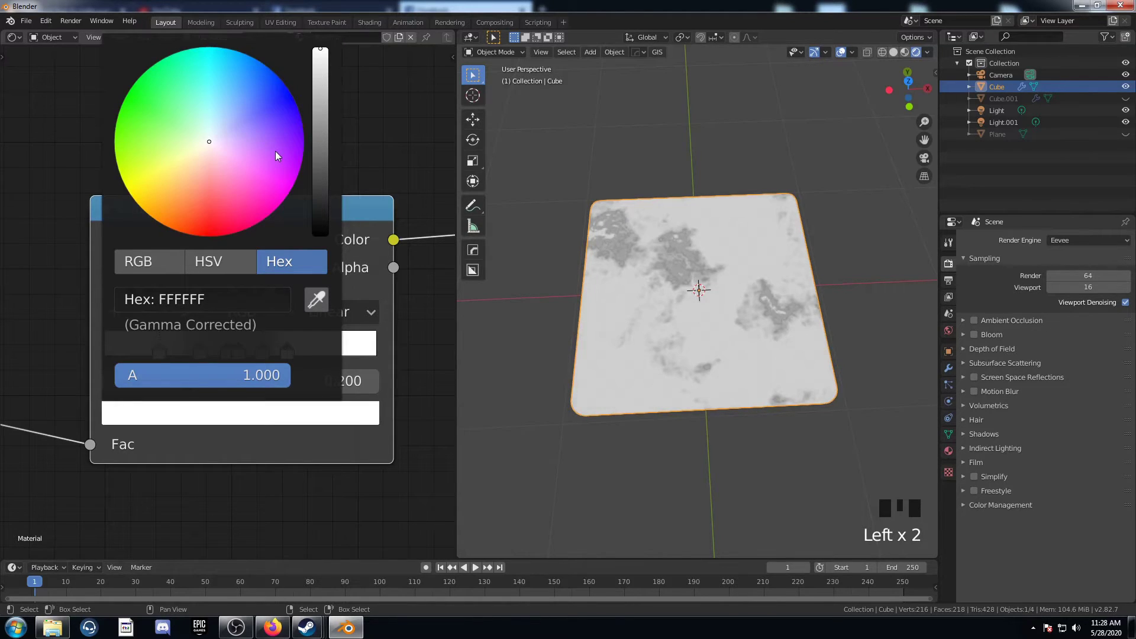
{"action": "middle_click_drag", "start_coordinate": [183, 505], "coordinate": [191, 510]}
{"action": "scroll", "coordinate": [210, 406], "scroll_direction": "up", "scroll_amount": 3}
{"action": "left_click", "coordinate": [205, 365]}
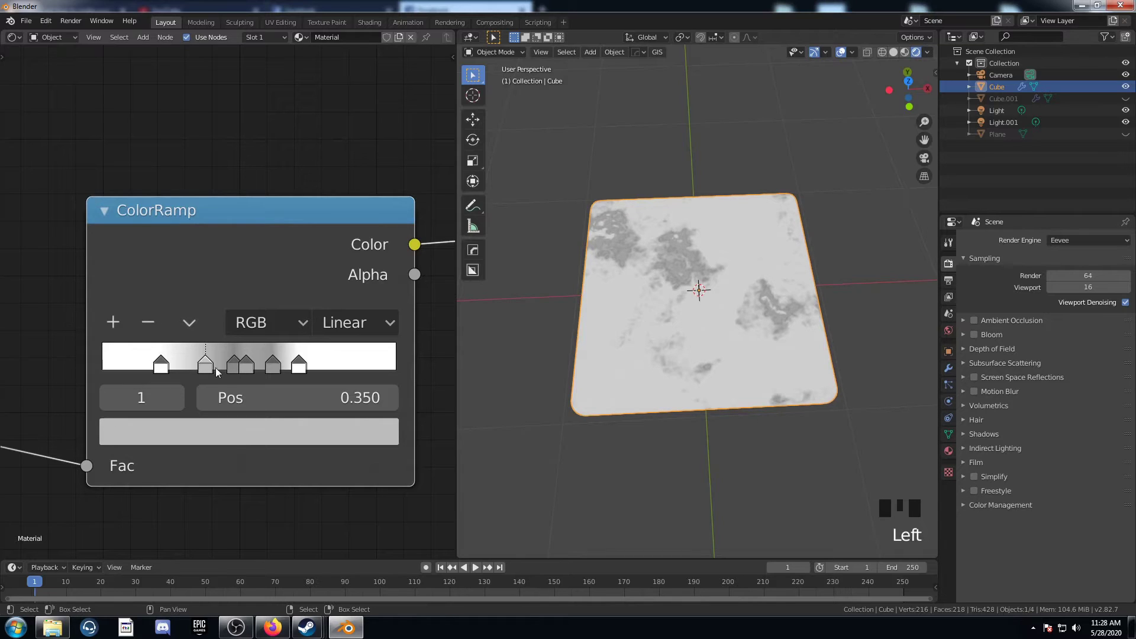
{"action": "left_click", "coordinate": [267, 429]}
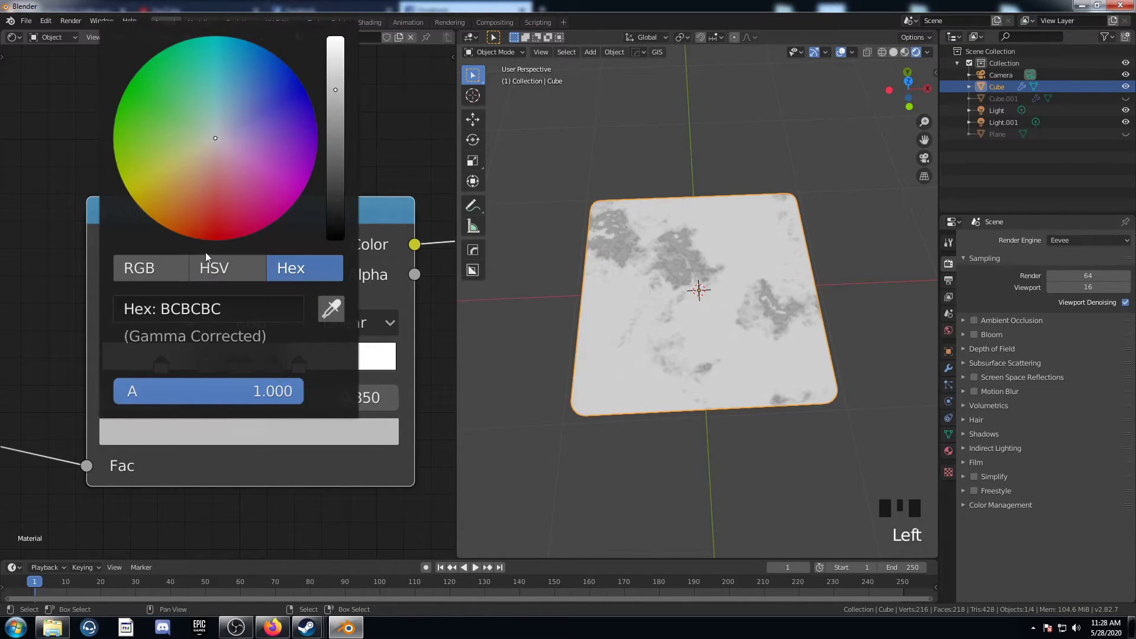
{"action": "left_click_drag", "start_coordinate": [217, 126], "coordinate": [218, 123]}
{"action": "scroll", "coordinate": [218, 126], "scroll_direction": "up", "scroll_amount": 2}
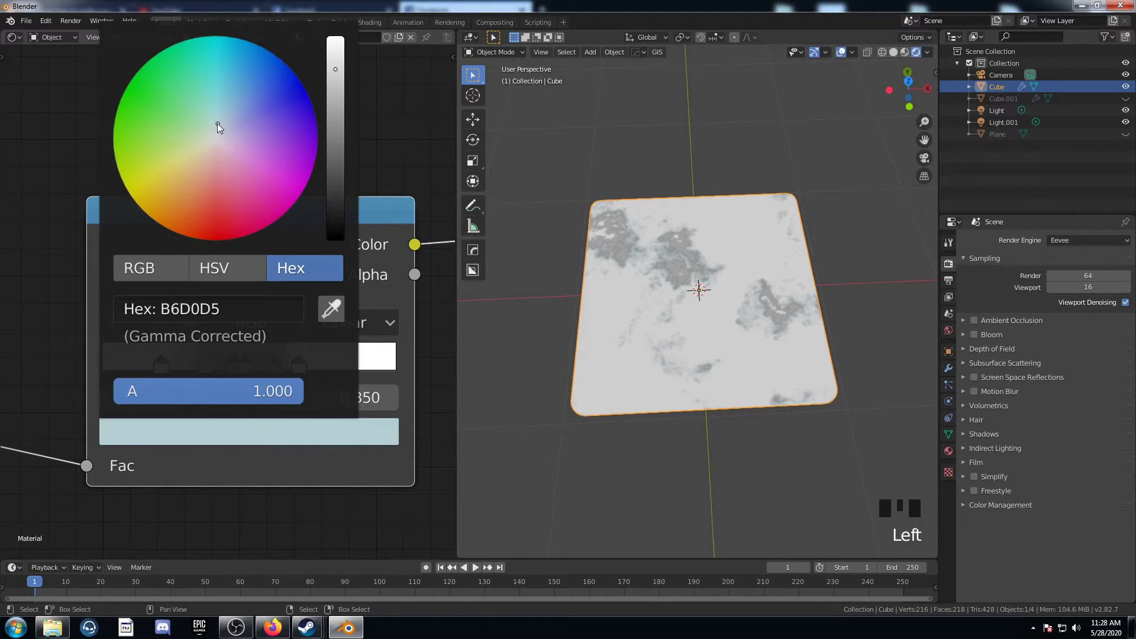
{"action": "scroll", "coordinate": [218, 124], "scroll_direction": "down", "scroll_amount": 1}
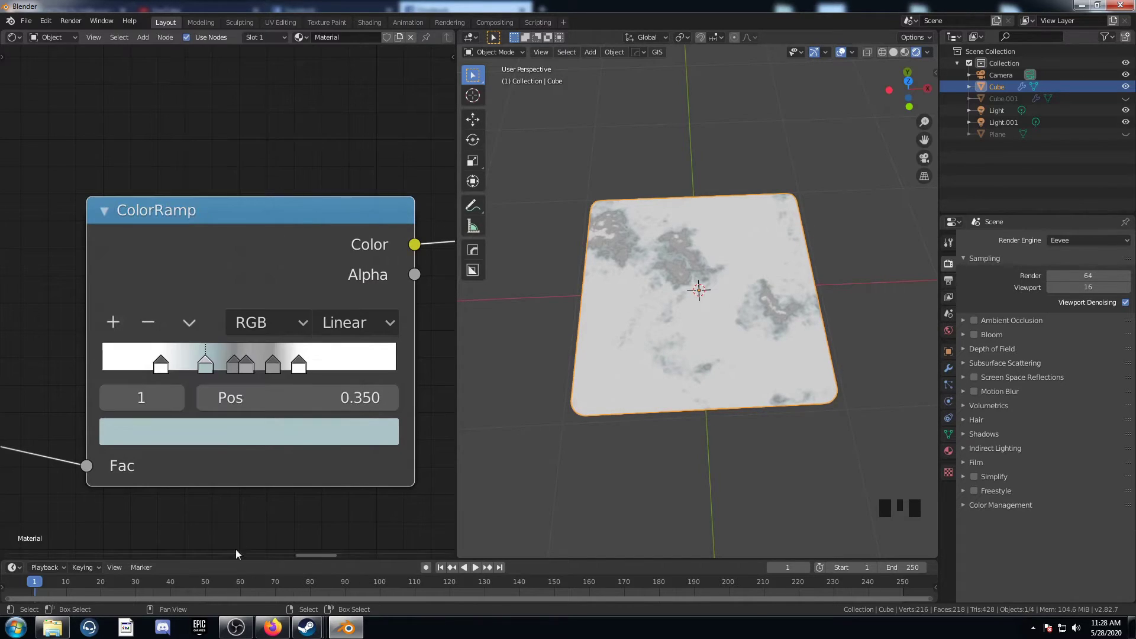
Step: Brighten the ColorRamp's third stop, at Pos 0.490, to a pale grey
{"action": "left_click", "coordinate": [234, 371]}
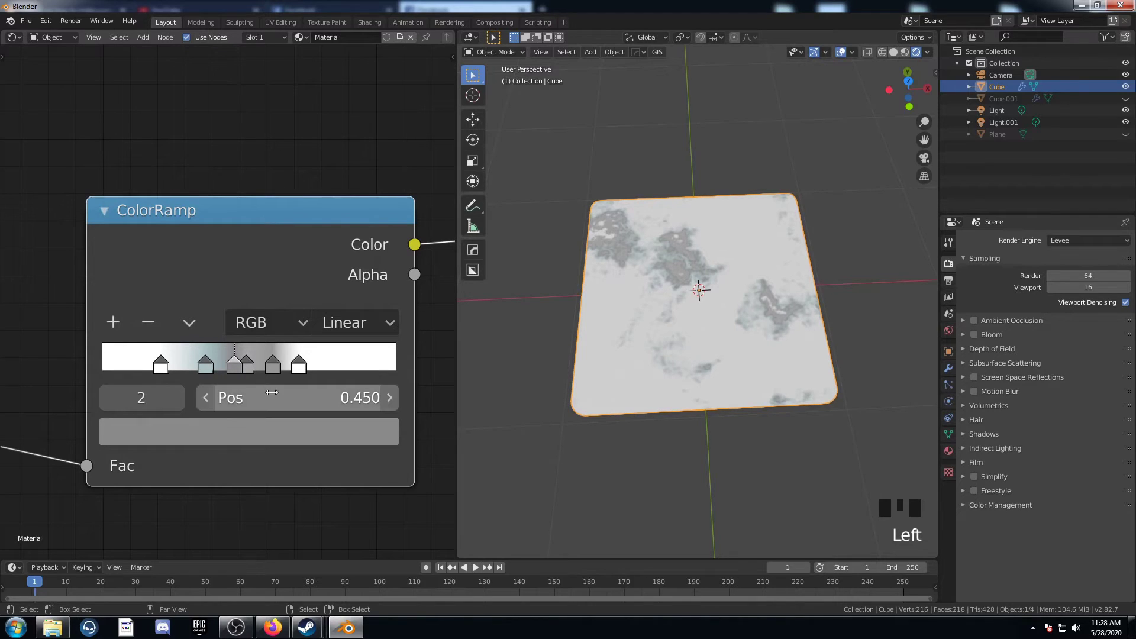
{"action": "left_click", "coordinate": [282, 431]}
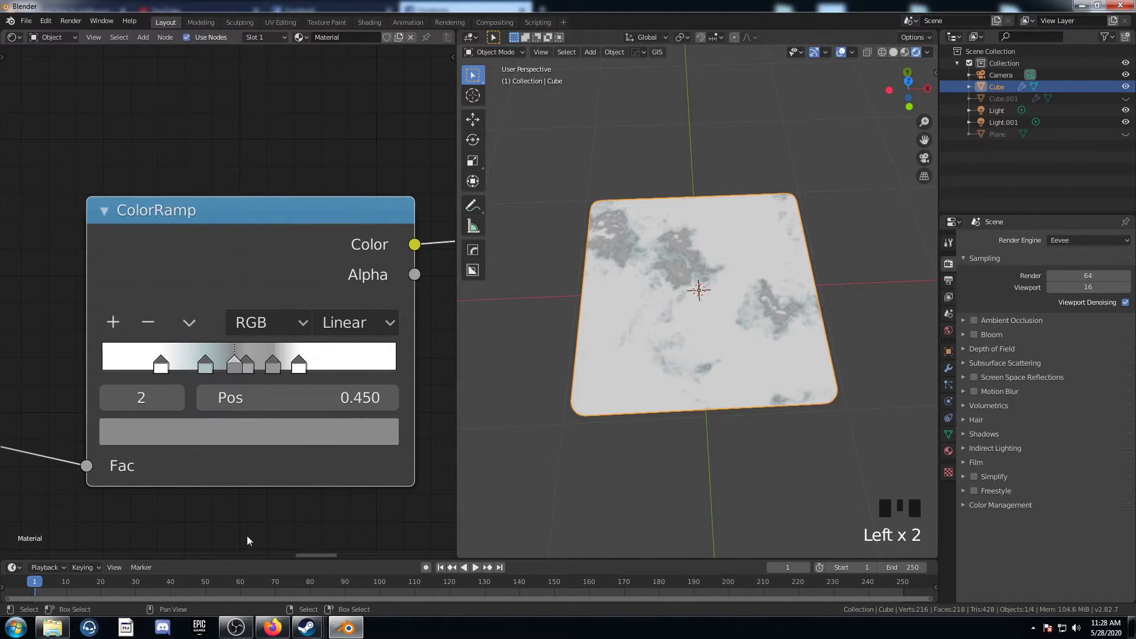
{"action": "left_click", "coordinate": [247, 366]}
{"action": "left_click", "coordinate": [258, 425]}
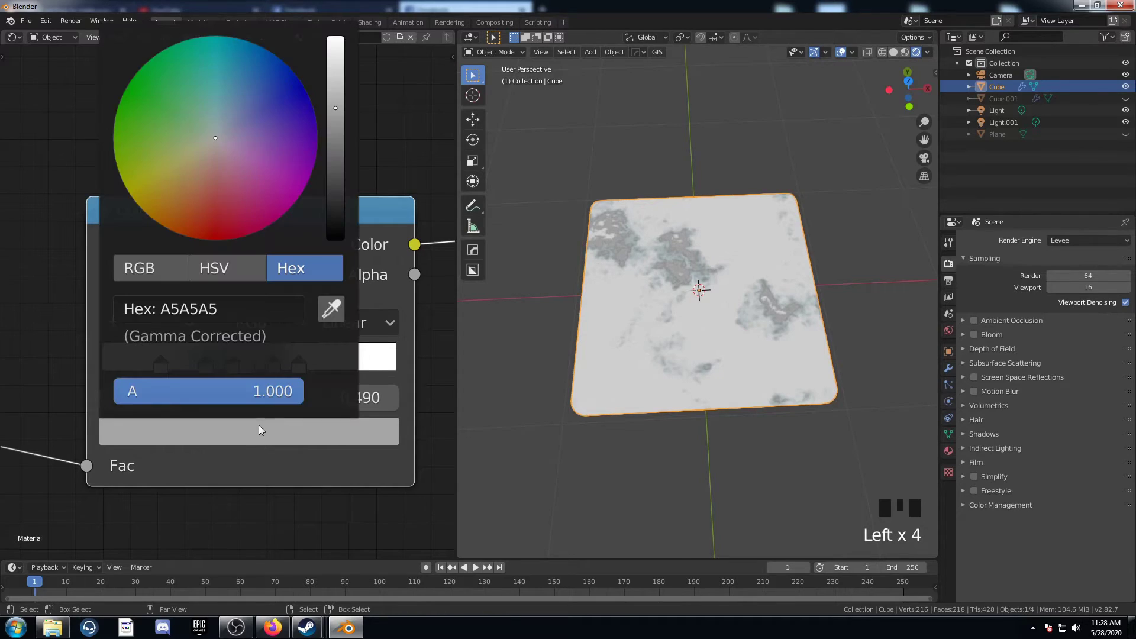
{"action": "scroll", "coordinate": [254, 100], "scroll_direction": "up", "scroll_amount": 5}
{"action": "scroll", "coordinate": [265, 108], "scroll_direction": "up", "scroll_amount": 3}
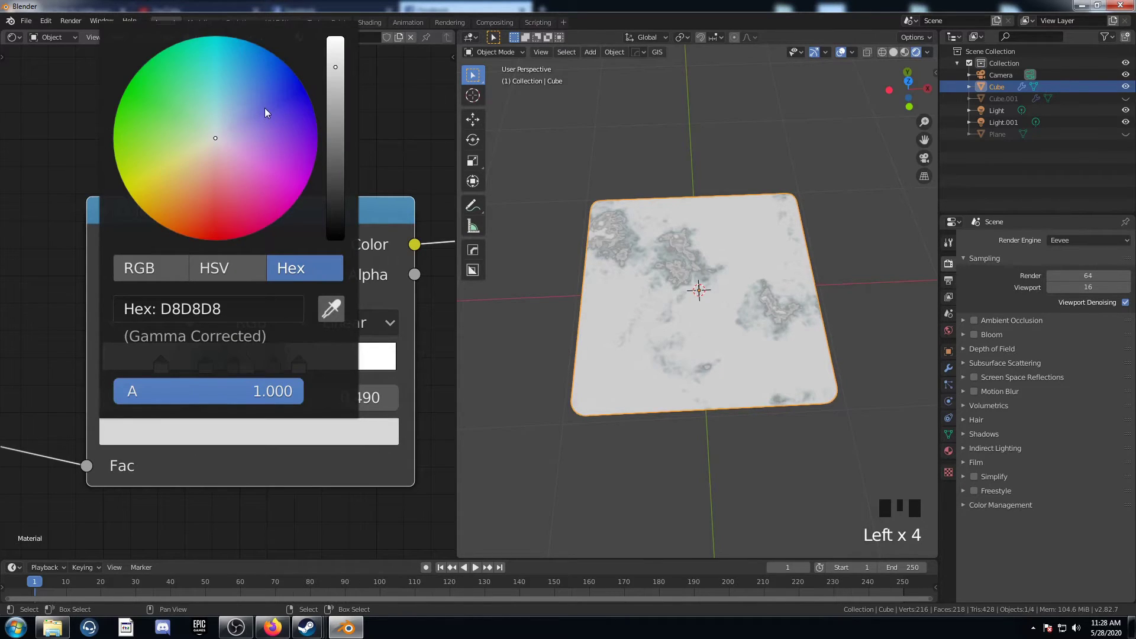
{"action": "scroll", "coordinate": [295, 379], "scroll_direction": "up", "scroll_amount": 2}
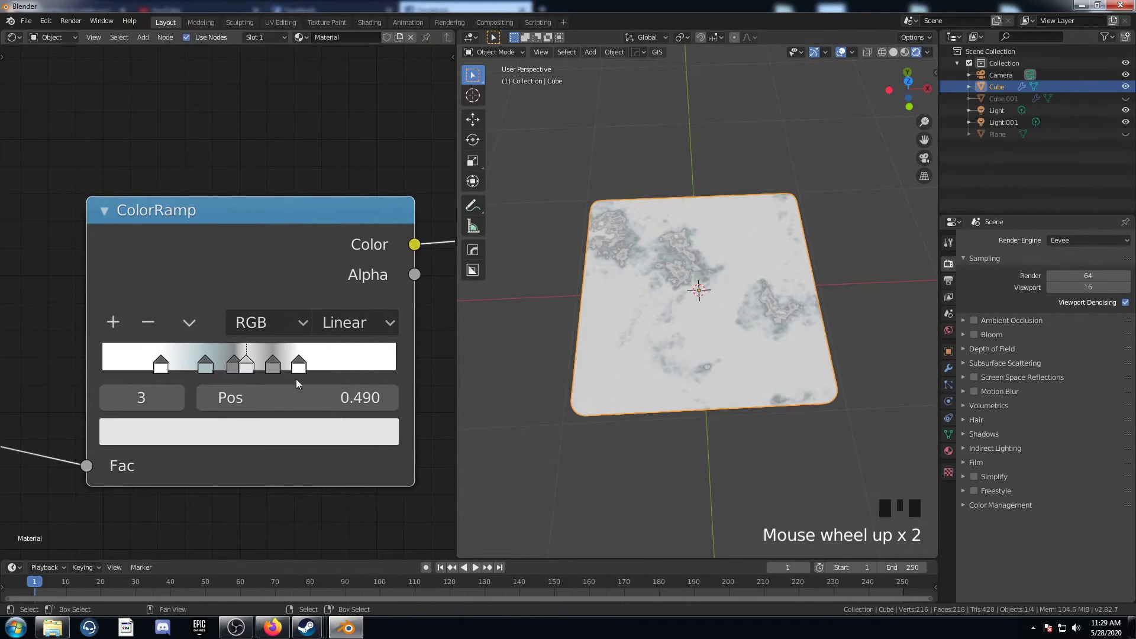
Step: Eyedropper a light blue into the 0.580 stop, then darken it to blue-grey 758688
{"action": "left_click", "coordinate": [275, 368]}
{"action": "left_click", "coordinate": [243, 435]}
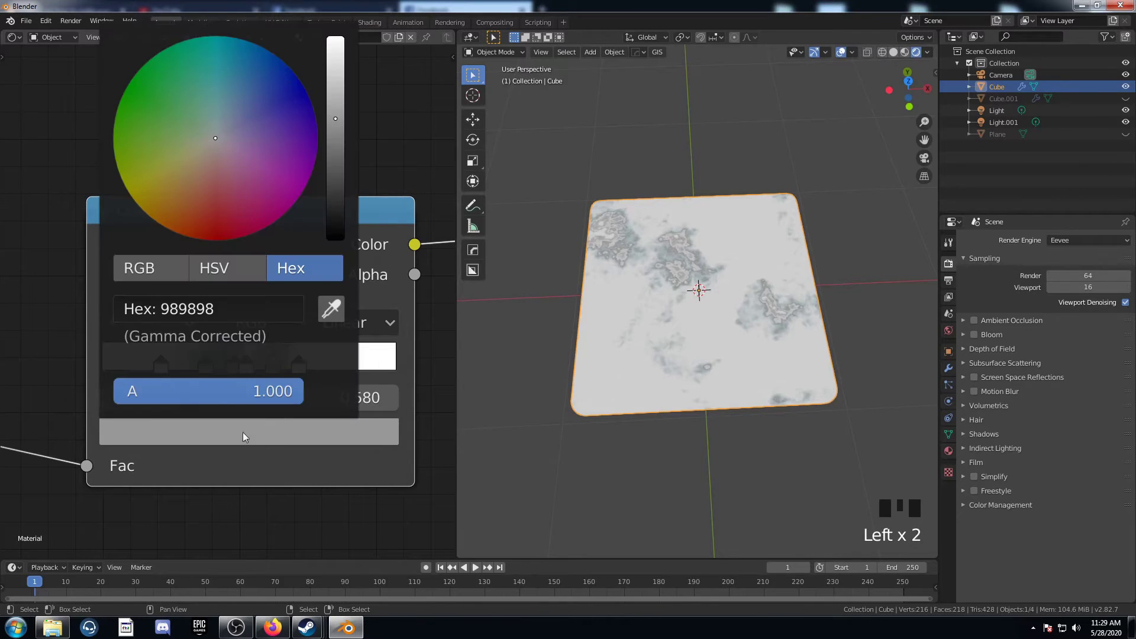
{"action": "left_click", "coordinate": [331, 308]}
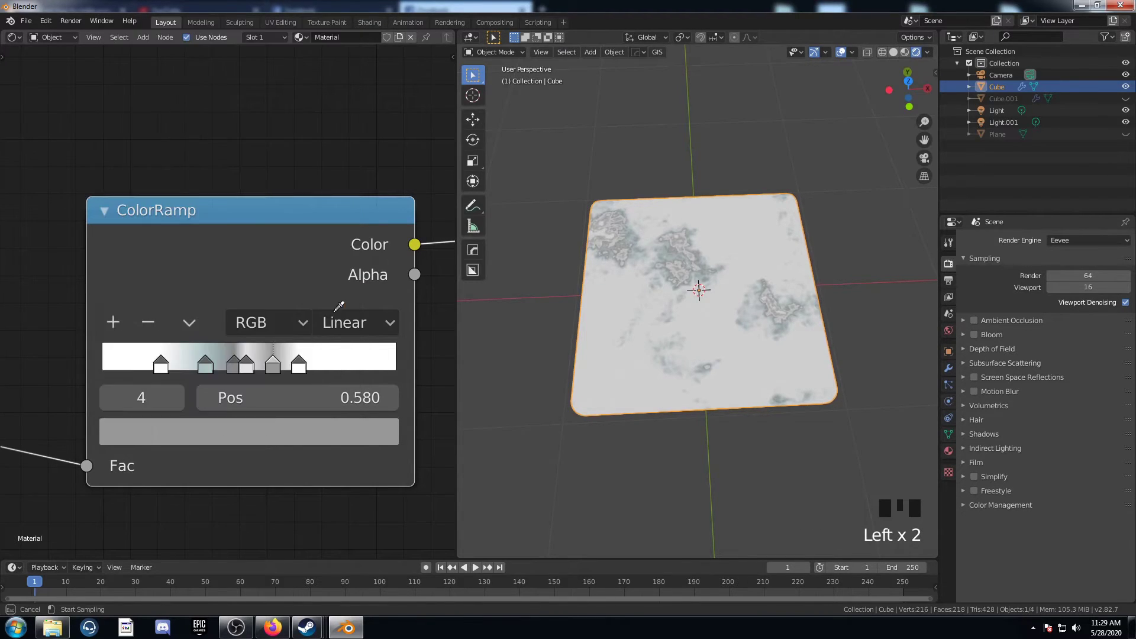
{"action": "left_click", "coordinate": [209, 365]}
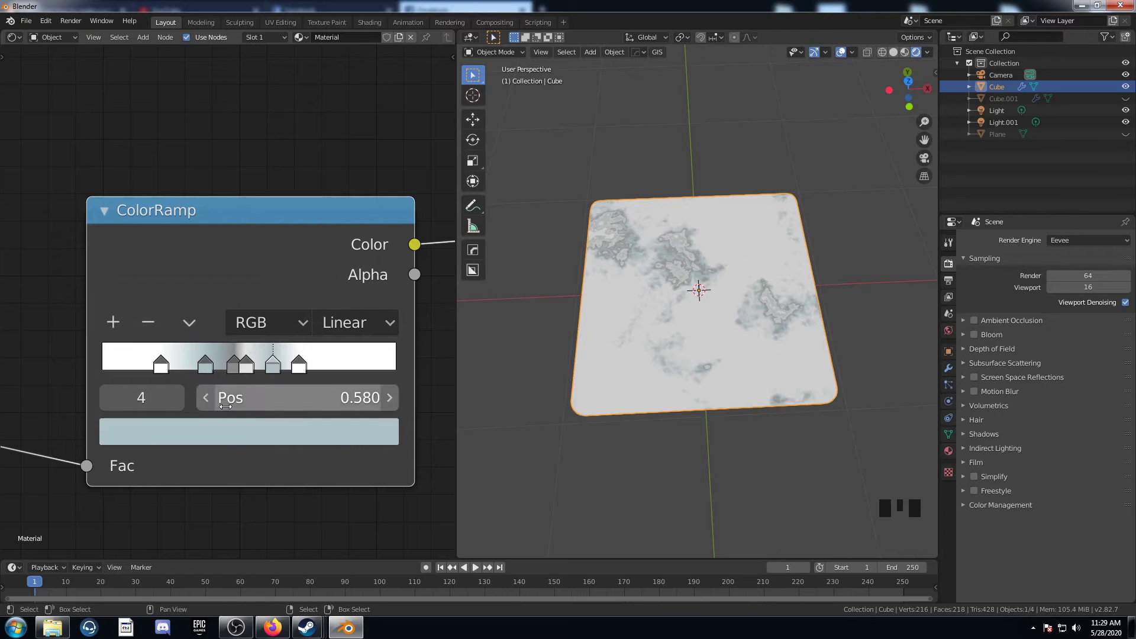
{"action": "left_click", "coordinate": [234, 430]}
{"action": "scroll", "coordinate": [224, 137], "scroll_direction": "down", "scroll_amount": 5, "text": "ctrl"}
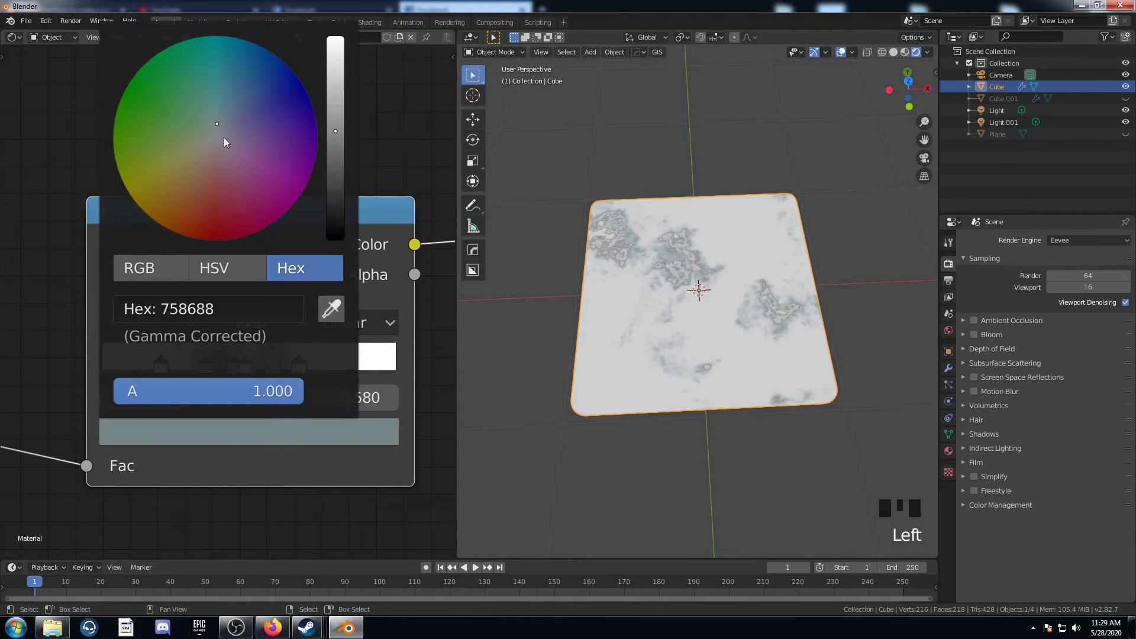
{"action": "scroll", "coordinate": [224, 137], "scroll_direction": "up", "scroll_amount": 2, "text": "ctrl"}
{"action": "scroll", "coordinate": [763, 329], "scroll_direction": "up", "scroll_amount": 3}
{"action": "middle_click_drag", "start_coordinate": [764, 329], "coordinate": [737, 337]}
{"action": "scroll", "coordinate": [716, 354], "scroll_direction": "up", "scroll_amount": 2}
{"action": "scroll", "coordinate": [741, 333], "scroll_direction": "down", "scroll_amount": 3}
Step: Connect the ColorRamp's Color output to the Principled BSDF Base Color
{"action": "scroll", "coordinate": [245, 432], "scroll_direction": "down", "scroll_amount": 4}
{"action": "scroll", "coordinate": [245, 433], "scroll_direction": "down", "scroll_amount": 8}
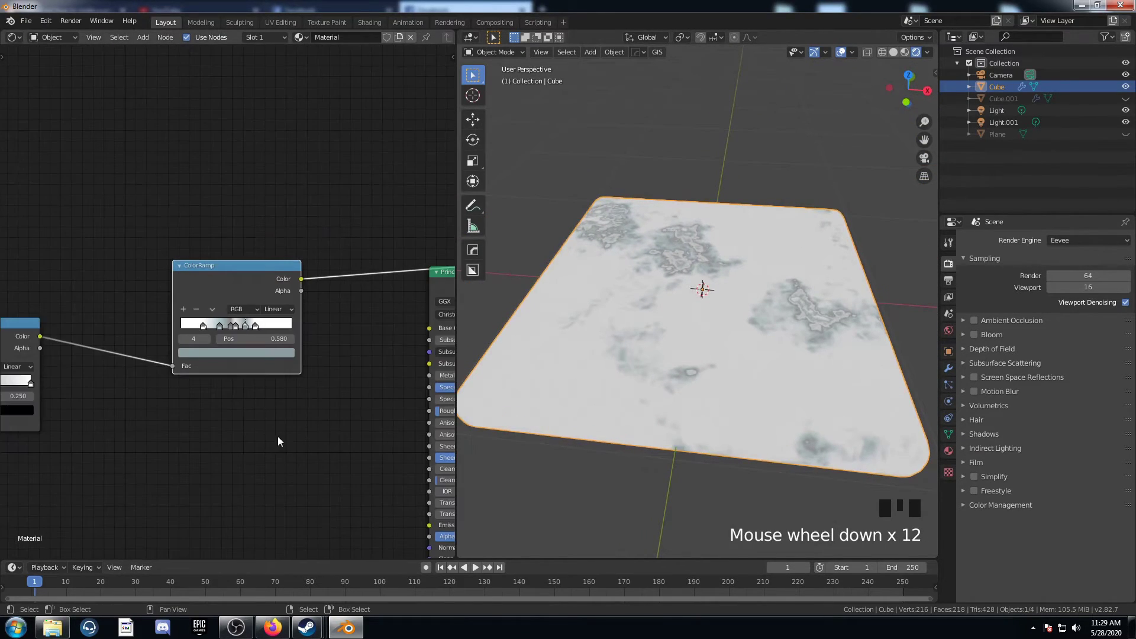
{"action": "middle_click_drag", "start_coordinate": [279, 436], "coordinate": [237, 426]}
{"action": "left_click_drag", "start_coordinate": [218, 290], "coordinate": [346, 338]}
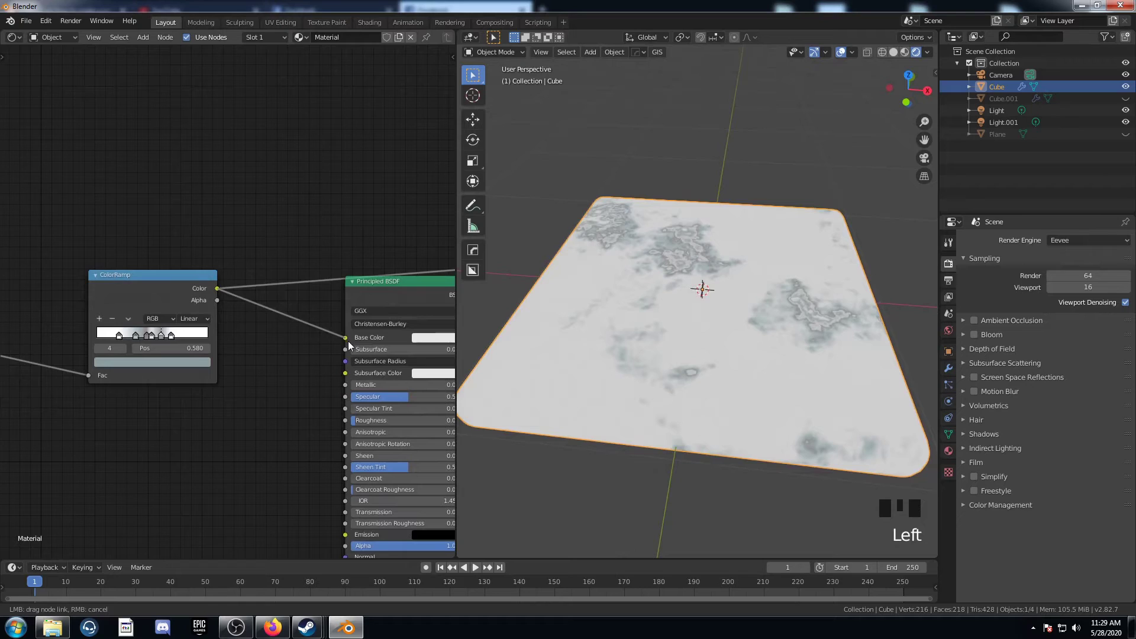
Step: Keep the Principled BSDF Roughness at 0.050 for a glossy finish
{"action": "middle_click_drag", "start_coordinate": [399, 430], "coordinate": [330, 378]}
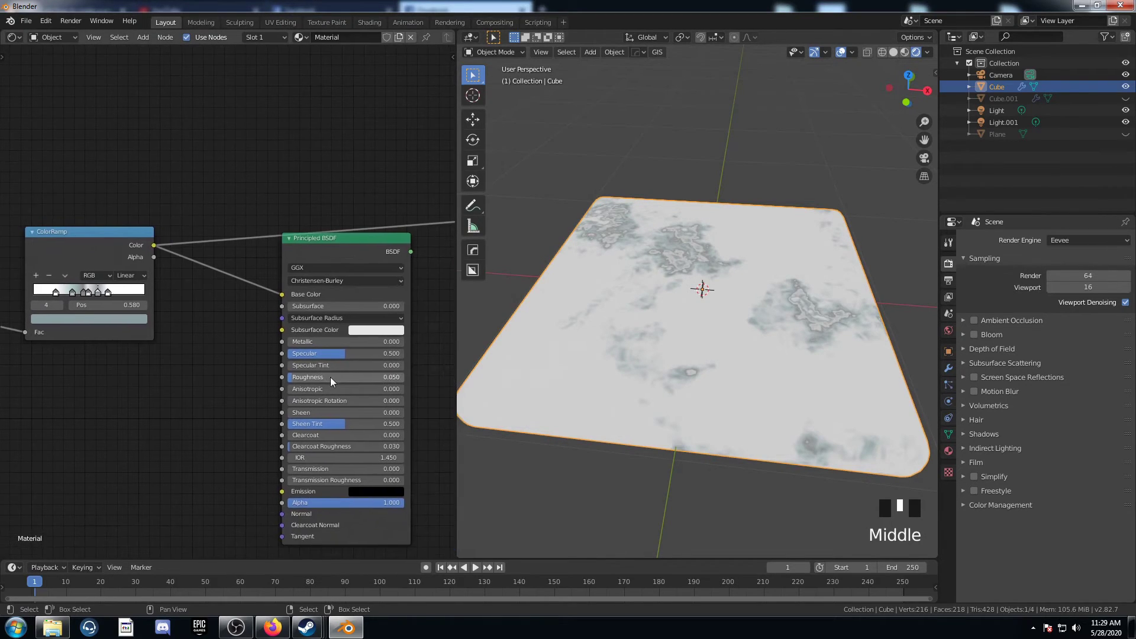
{"action": "scroll", "coordinate": [371, 410], "scroll_direction": "up", "scroll_amount": 4}
{"action": "middle_click_drag", "start_coordinate": [371, 410], "coordinate": [313, 378]}
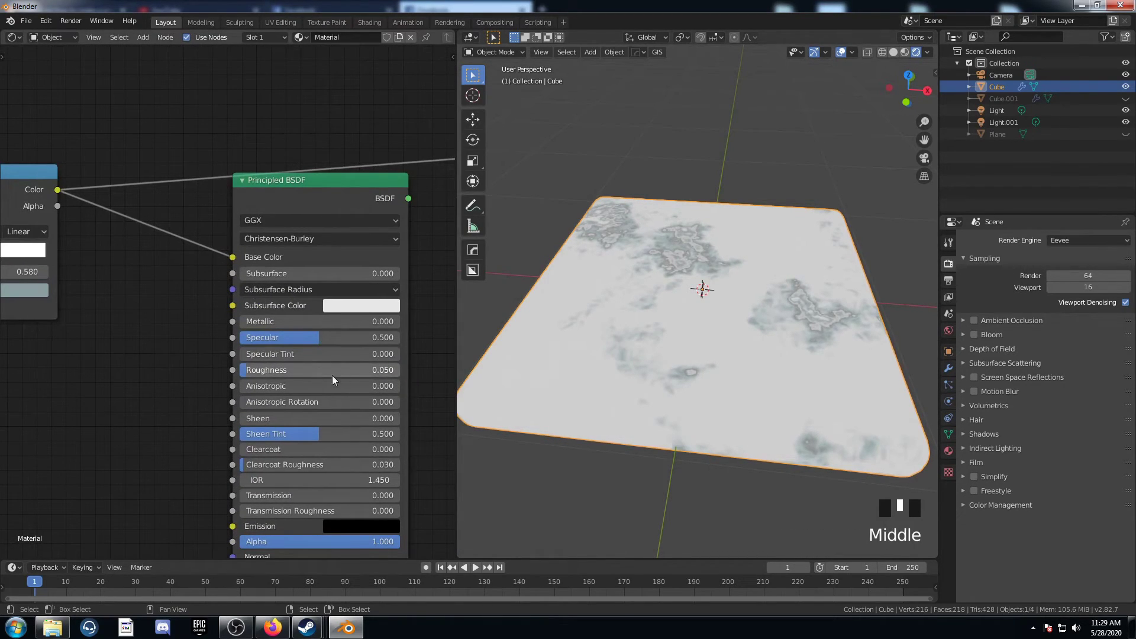
{"action": "left_click", "coordinate": [341, 369]}
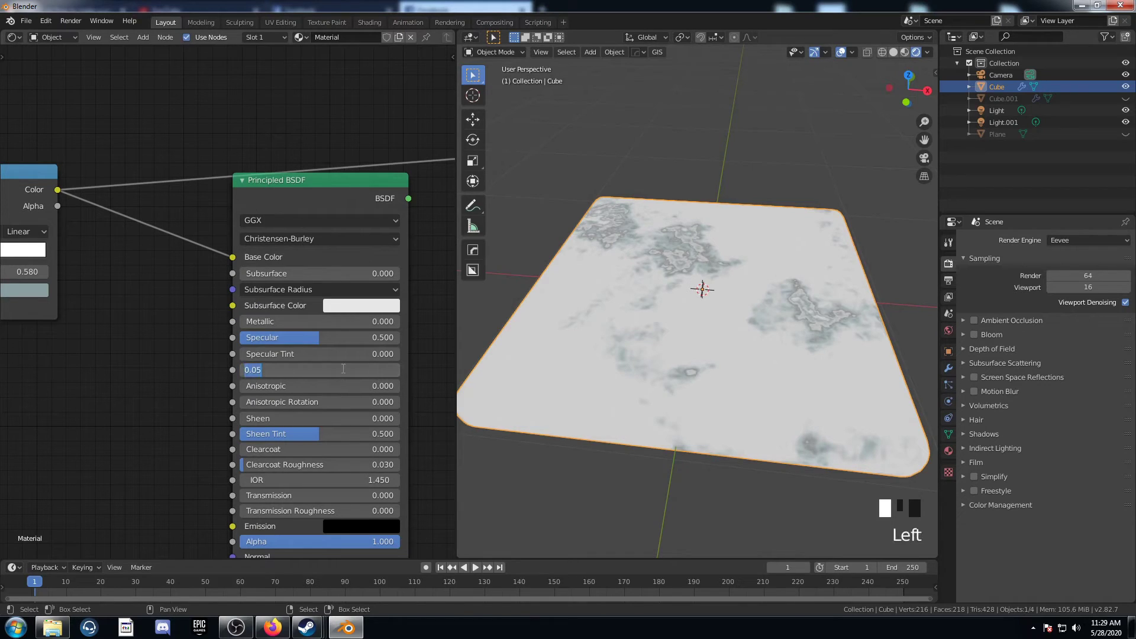
{"action": "left_click", "coordinate": [210, 420]}
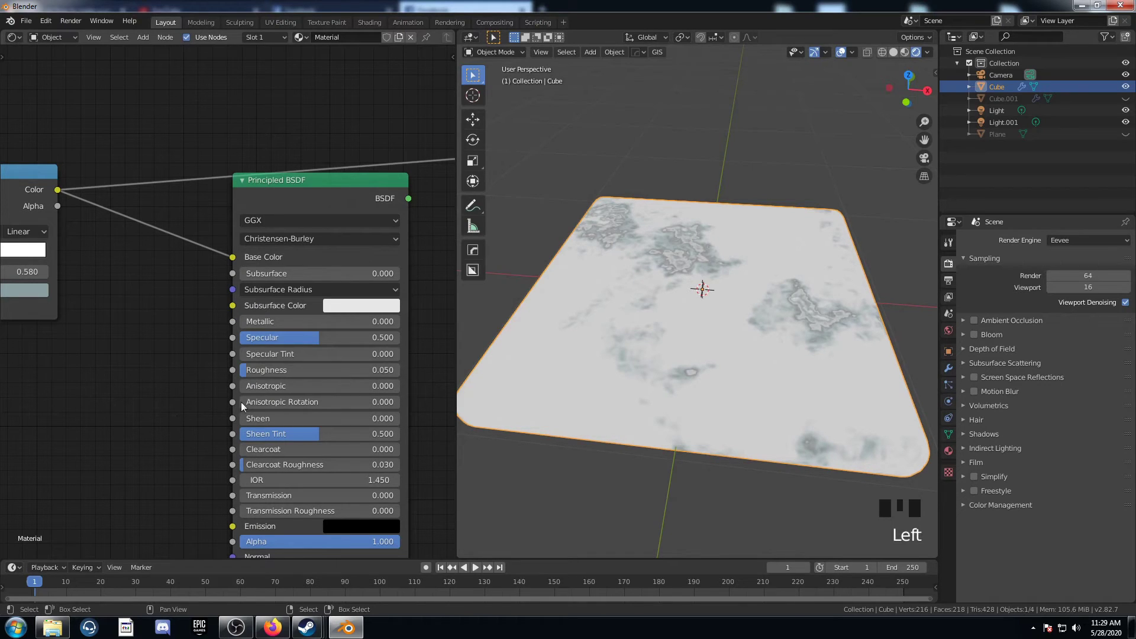
Step: Link the Principled BSDF to the Material Output and inspect the glossy slab
{"action": "left_click", "coordinate": [341, 188], "text": "ctrl+shift"}
{"action": "middle_click_drag", "start_coordinate": [697, 432], "coordinate": [777, 410]}
{"action": "scroll", "coordinate": [705, 419], "scroll_direction": "up", "scroll_amount": 4}
{"action": "scroll", "coordinate": [778, 413], "scroll_direction": "down", "scroll_amount": 2}
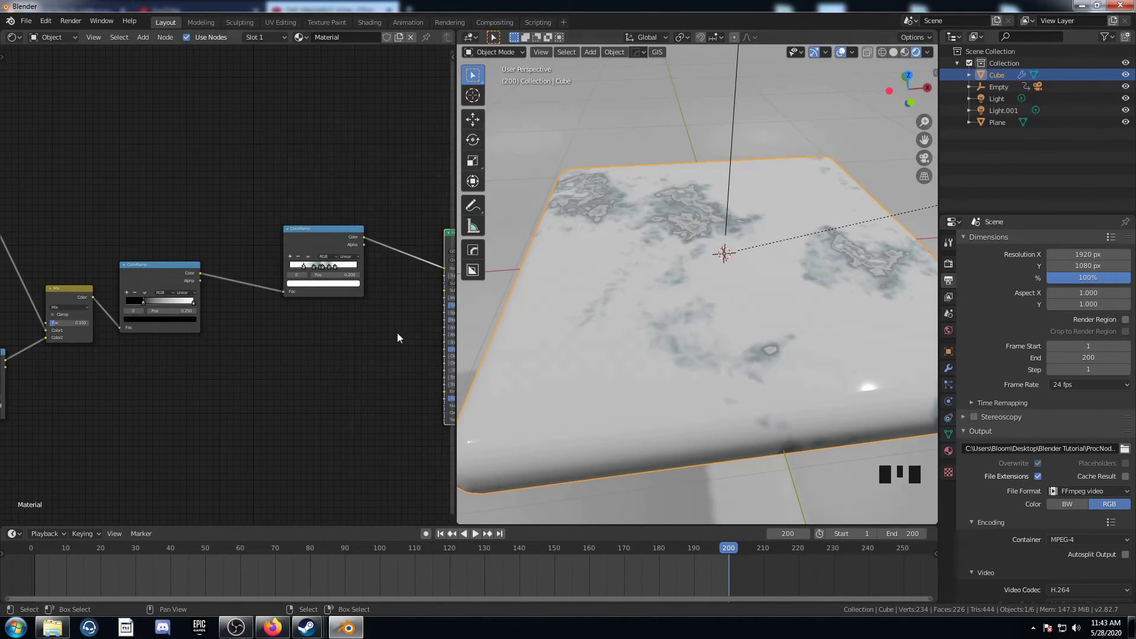
Step: Pan and zoom the node editor to locate the ColorRamp nodes
{"action": "scroll", "coordinate": [315, 349], "scroll_direction": "up", "scroll_amount": 2}
{"action": "middle_click_drag", "start_coordinate": [314, 349], "coordinate": [268, 327]}
{"action": "scroll", "coordinate": [301, 323], "scroll_direction": "up", "scroll_amount": 5}
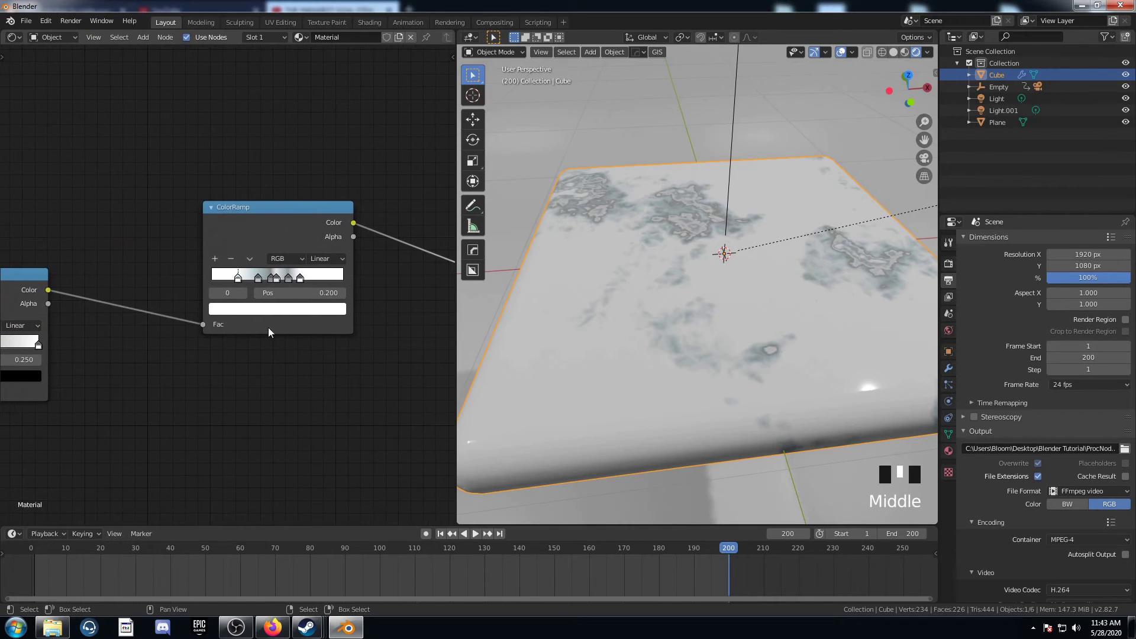
{"action": "scroll", "coordinate": [196, 395], "scroll_direction": "down", "scroll_amount": 2}
{"action": "scroll", "coordinate": [170, 401], "scroll_direction": "down", "scroll_amount": 5}
{"action": "middle_click_drag", "start_coordinate": [170, 401], "coordinate": [246, 335]}
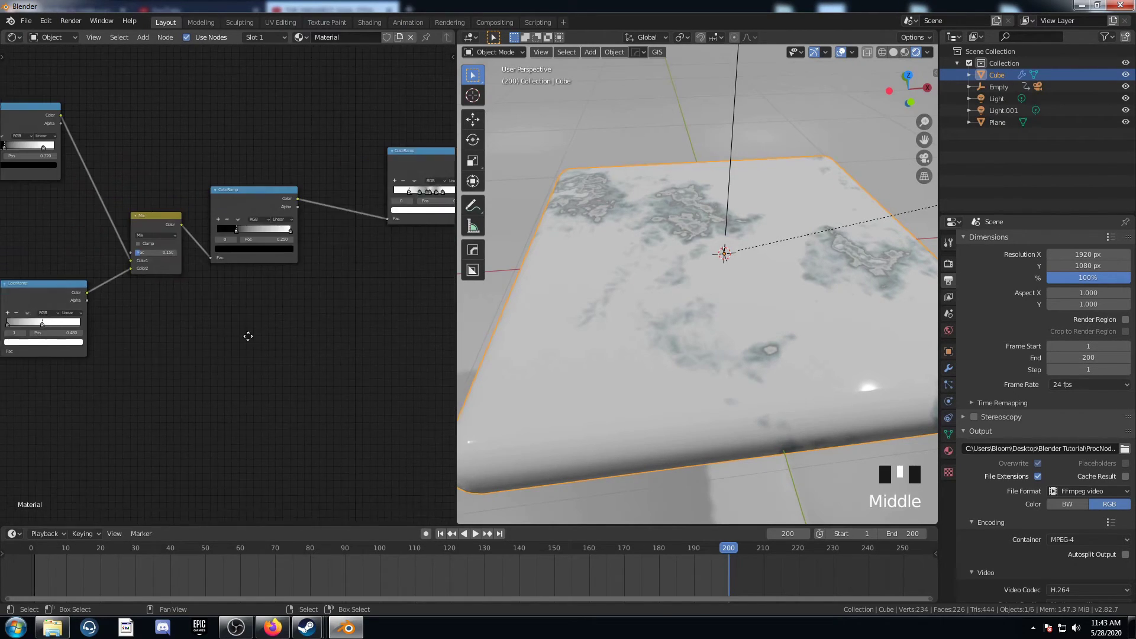
{"action": "scroll", "coordinate": [136, 397], "scroll_direction": "down", "scroll_amount": 4}
{"action": "middle_click_drag", "start_coordinate": [136, 397], "coordinate": [121, 452]}
{"action": "scroll", "coordinate": [576, 367], "scroll_direction": "up", "scroll_amount": 4}
{"action": "scroll", "coordinate": [328, 336], "scroll_direction": "up", "scroll_amount": 2}
{"action": "scroll", "coordinate": [695, 228], "scroll_direction": "down", "scroll_amount": 4}
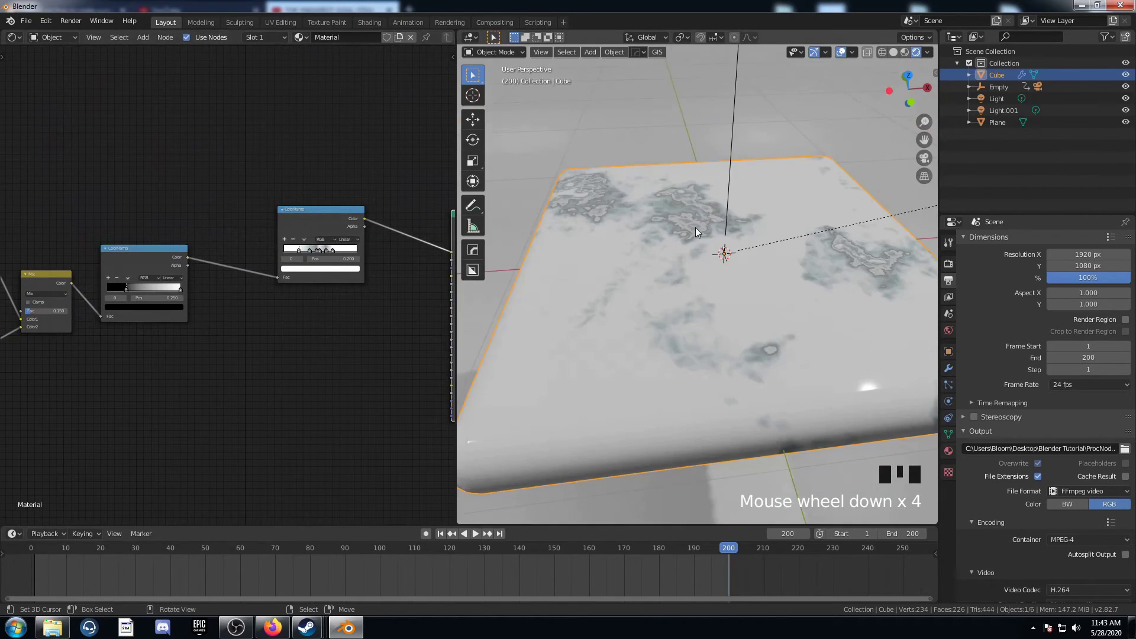
{"action": "scroll", "coordinate": [319, 368], "scroll_direction": "up", "scroll_amount": 2}
Step: Undo a trial ramp-stop nudge, then move the black-white ramp's white stop to about 0.486
{"action": "middle_click_drag", "start_coordinate": [318, 368], "coordinate": [282, 456]}
{"action": "scroll", "coordinate": [268, 303], "scroll_direction": "up", "scroll_amount": 4}
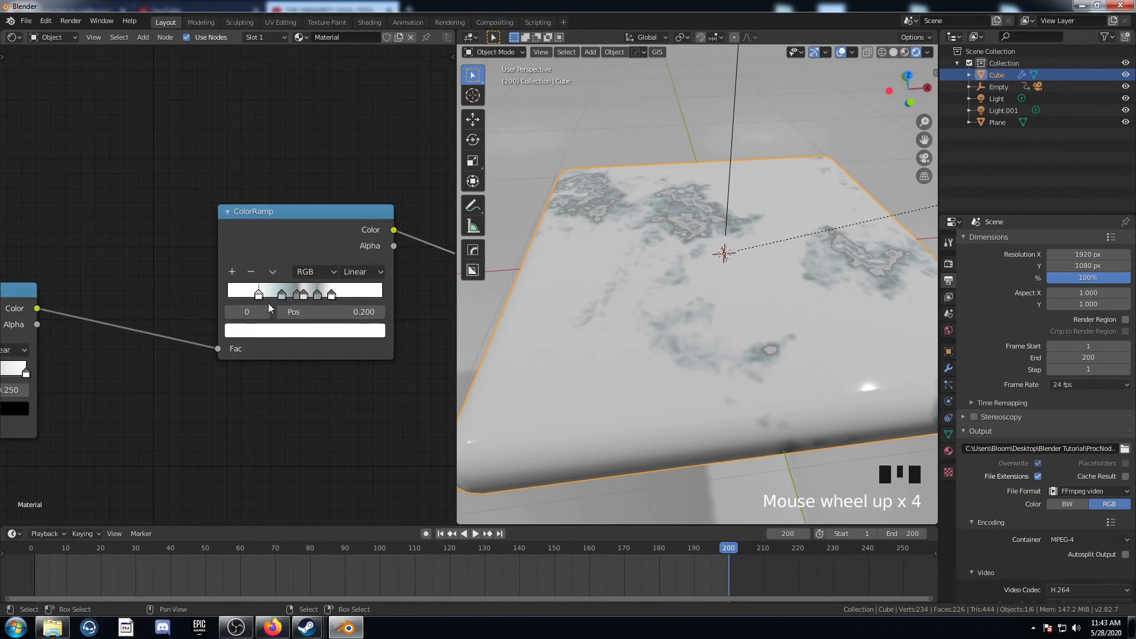
{"action": "left_click_drag", "start_coordinate": [259, 296], "coordinate": [350, 299]}
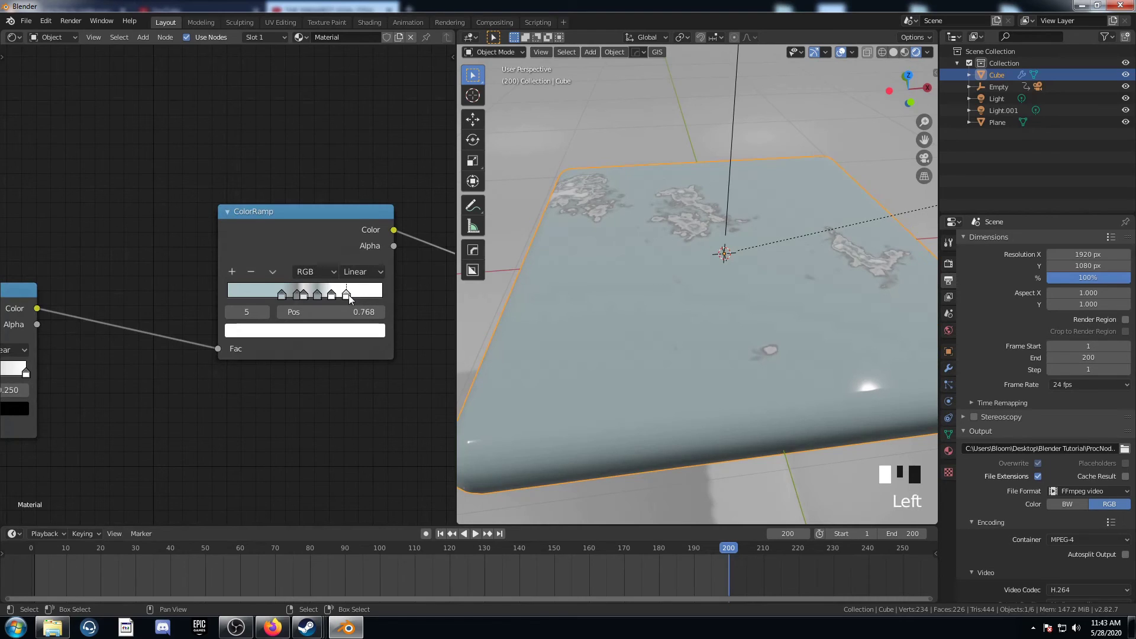
{"action": "key", "text": "ctrl+z"}
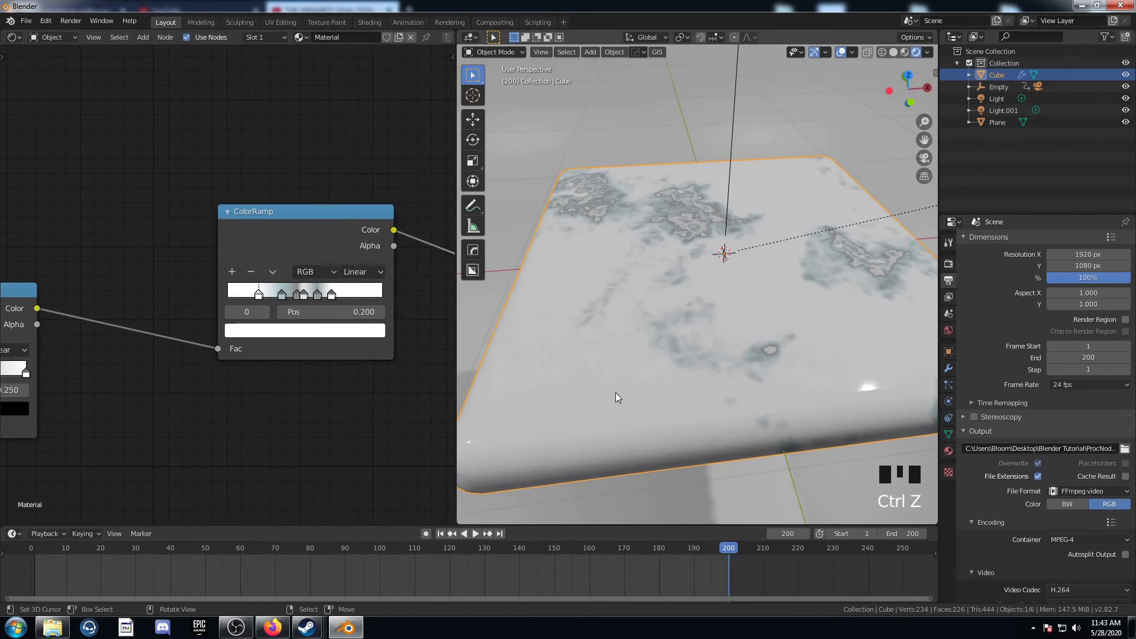
{"action": "middle_click_drag", "start_coordinate": [3, 491], "coordinate": [222, 423]}
{"action": "left_click_drag", "start_coordinate": [246, 305], "coordinate": [143, 305]}
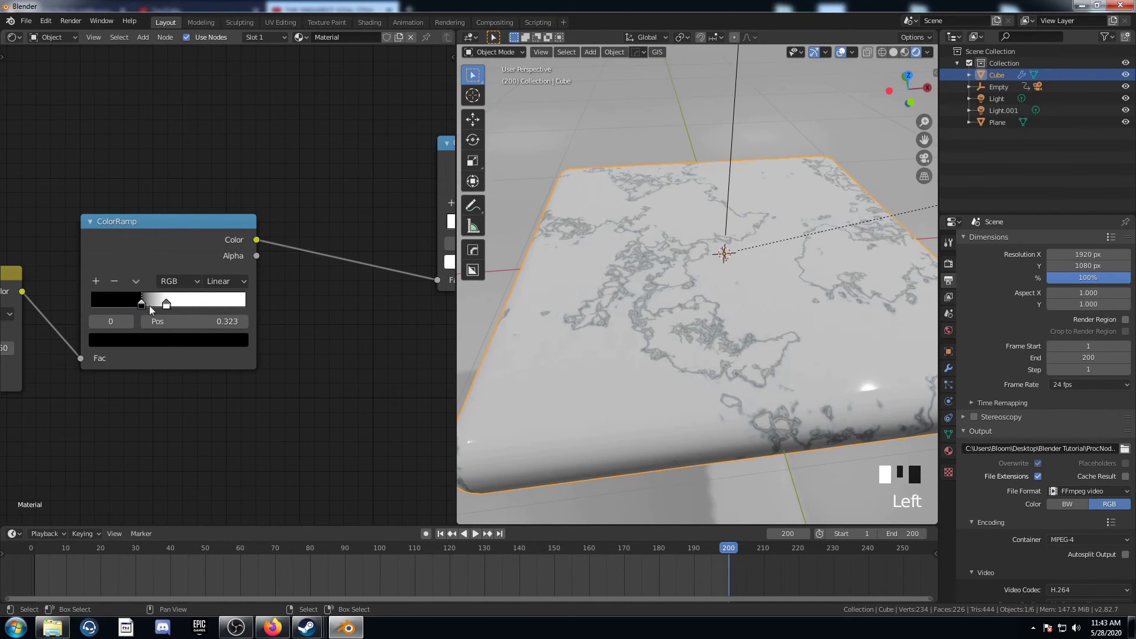
Step: Try moving the first ramp's black stop, then undo the change
{"action": "middle_click_drag", "start_coordinate": [158, 410], "coordinate": [292, 386]}
{"action": "scroll", "coordinate": [209, 409], "scroll_direction": "down", "scroll_amount": 4}
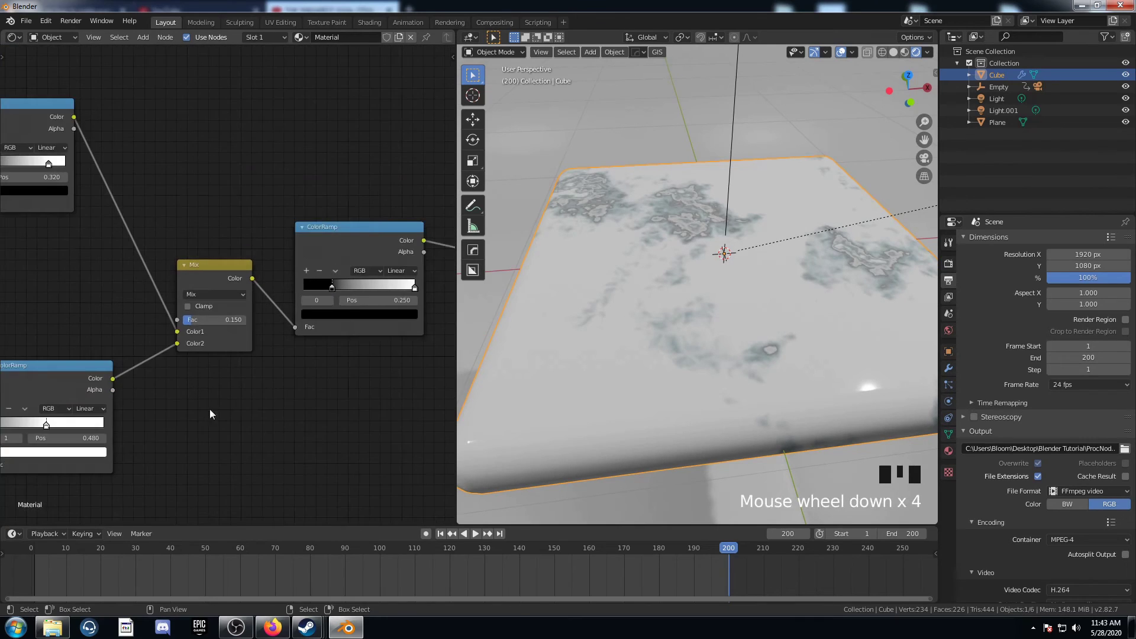
{"action": "middle_click_drag", "start_coordinate": [210, 409], "coordinate": [384, 424]}
{"action": "scroll", "coordinate": [130, 362], "scroll_direction": "down", "scroll_amount": 4}
{"action": "middle_click_drag", "start_coordinate": [163, 244], "coordinate": [237, 256]}
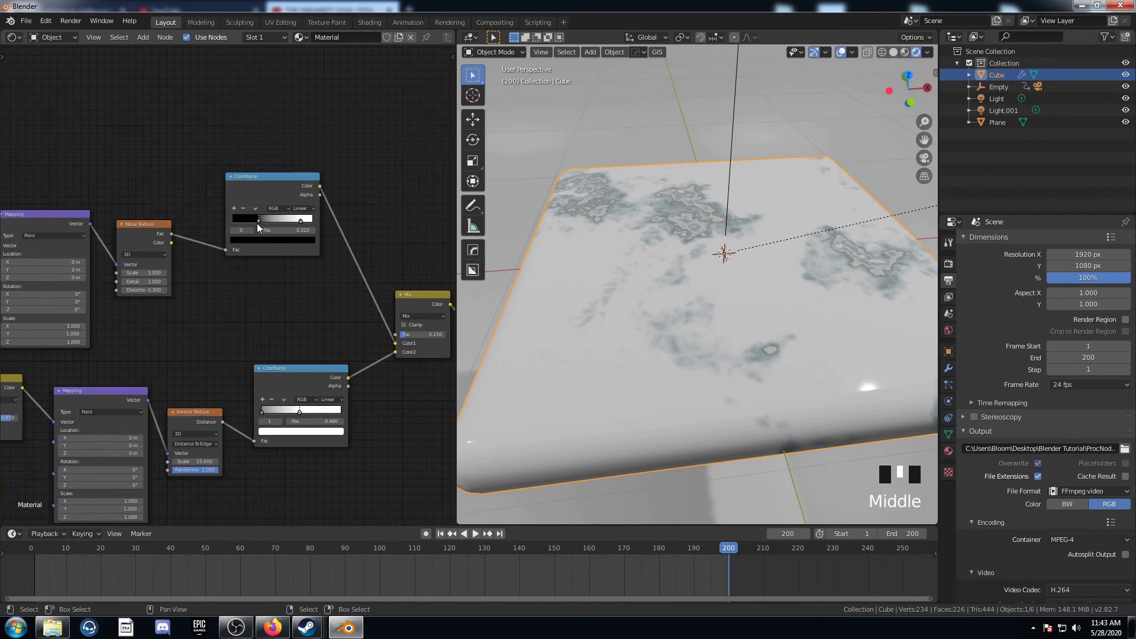
{"action": "mouse_move", "coordinate": [258, 221]}
{"action": "left_mouse_down"}
{"action": "mouse_move", "coordinate": [277, 221]}
{"action": "mouse_move", "coordinate": [250, 220]}
{"action": "left_mouse_up"}
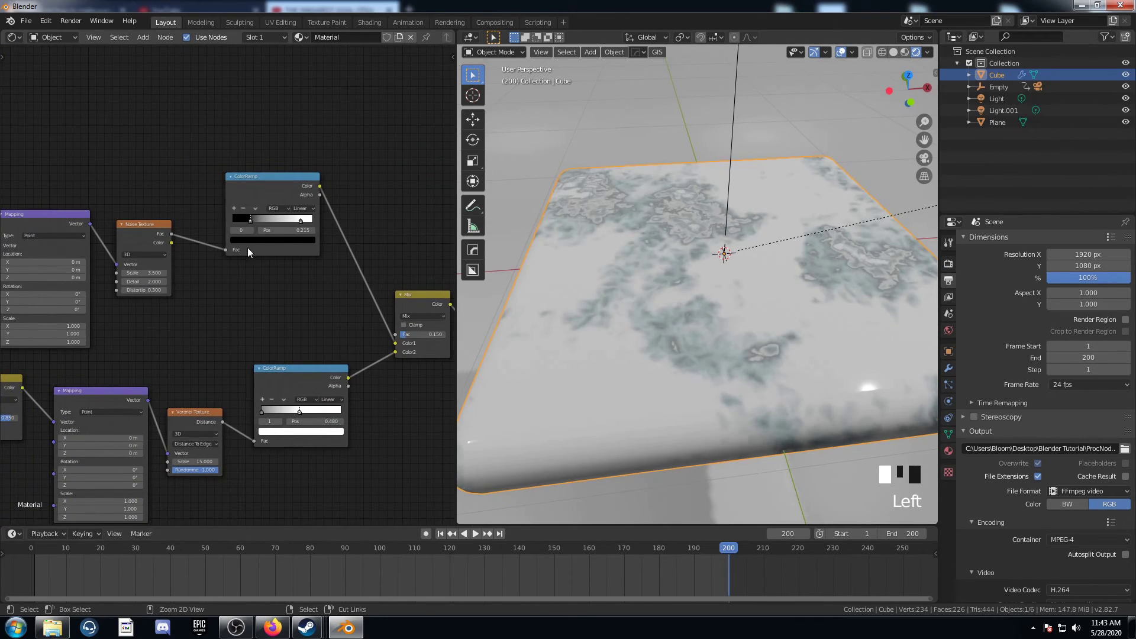
{"action": "key", "text": "ctrl+z"}
Step: Raise the Noise Texture Distortion from 0.300 to 3.200 for streaky, swirling veins
{"action": "middle_click_drag", "start_coordinate": [168, 314], "coordinate": [271, 303]}
{"action": "scroll", "coordinate": [311, 315], "scroll_direction": "up", "scroll_amount": 4}
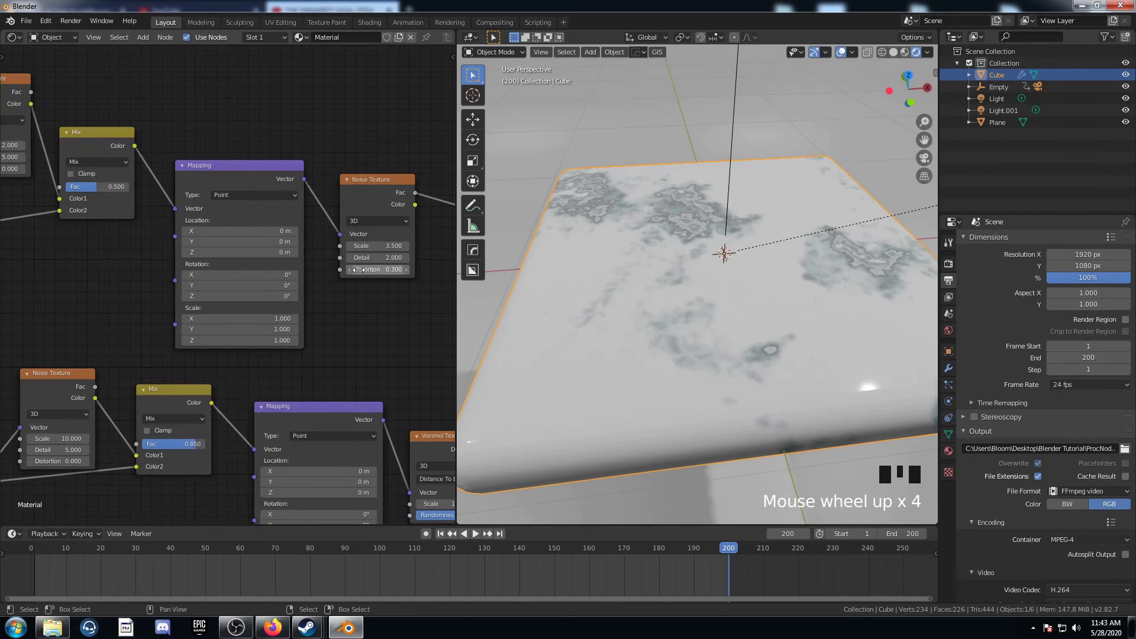
{"action": "left_click_drag", "start_coordinate": [358, 269], "coordinate": [414, 270]}
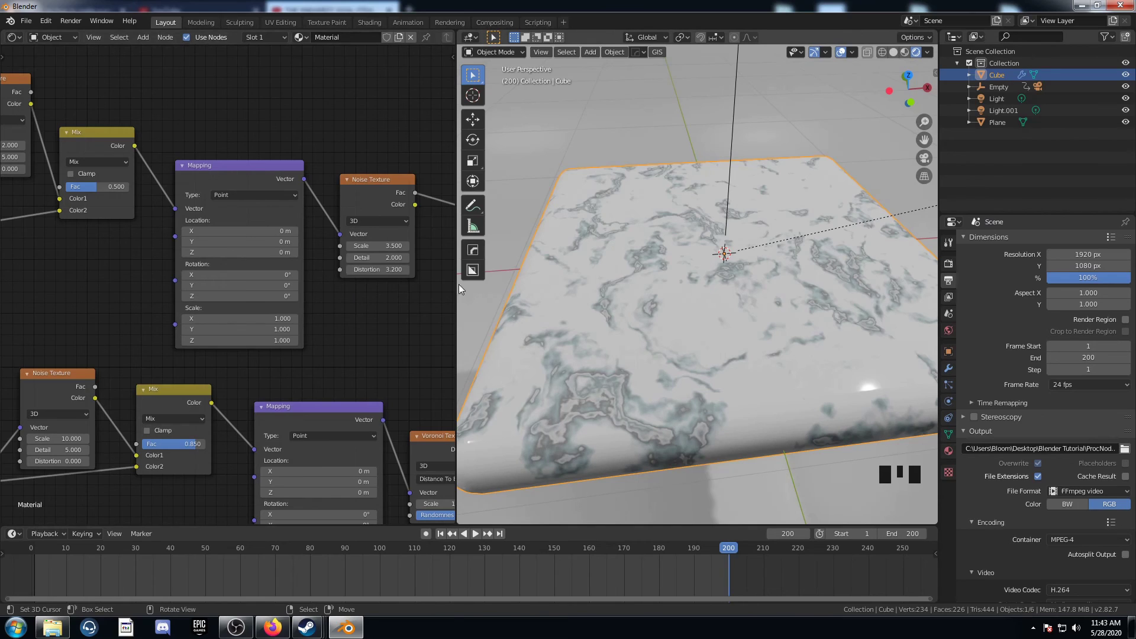
{"action": "scroll", "coordinate": [144, 390], "scroll_direction": "down", "scroll_amount": 8}
{"action": "middle_click_drag", "start_coordinate": [190, 433], "coordinate": [137, 356]}
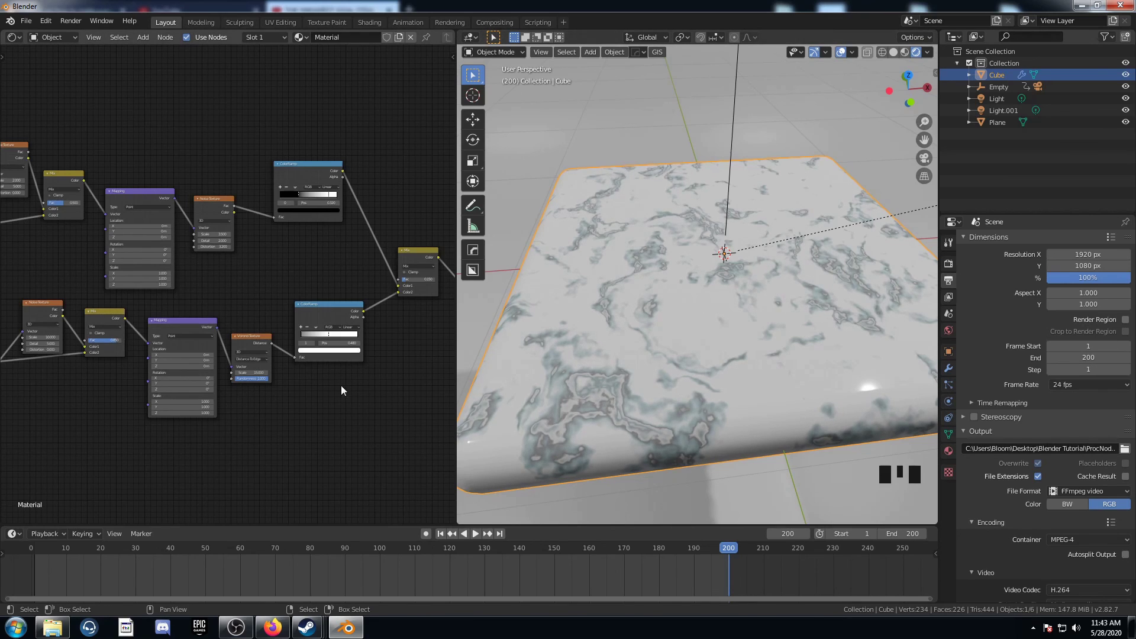
{"action": "middle_click_drag", "start_coordinate": [341, 386], "coordinate": [215, 393]}
{"action": "scroll", "coordinate": [305, 377], "scroll_direction": "up", "scroll_amount": 3}
{"action": "mouse_move", "coordinate": [306, 376]}
{"action": "middle_mouse_down"}
{"action": "mouse_move", "coordinate": [243, 382]}
{"action": "mouse_move", "coordinate": [254, 414]}
{"action": "mouse_move", "coordinate": [269, 408]}
{"action": "mouse_move", "coordinate": [264, 398]}
{"action": "mouse_move", "coordinate": [284, 401]}
{"action": "middle_mouse_up"}
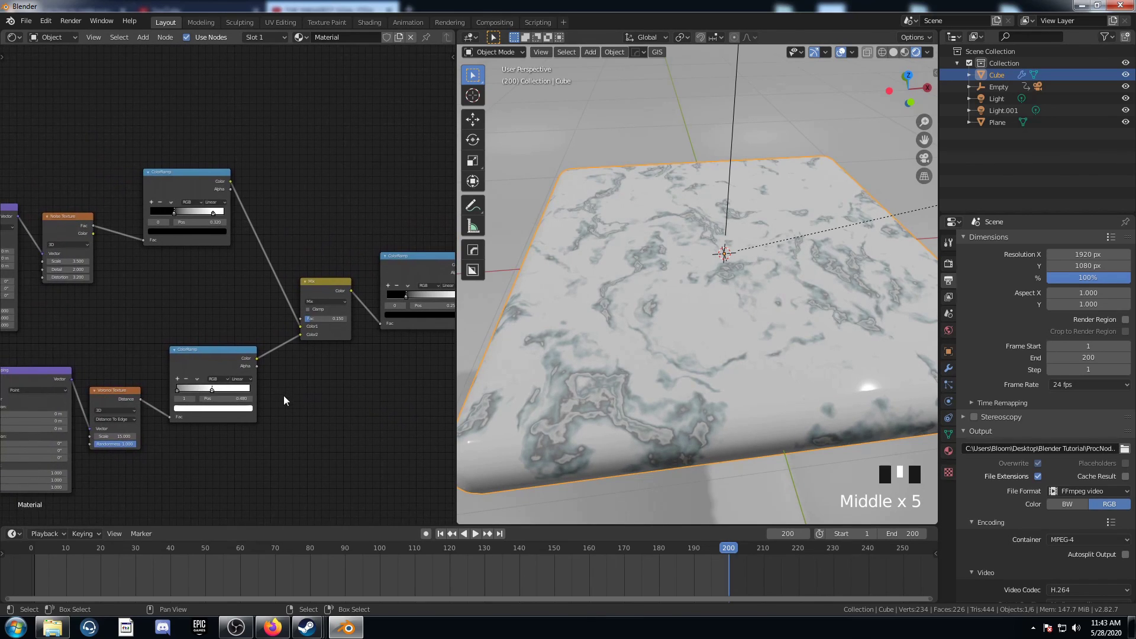